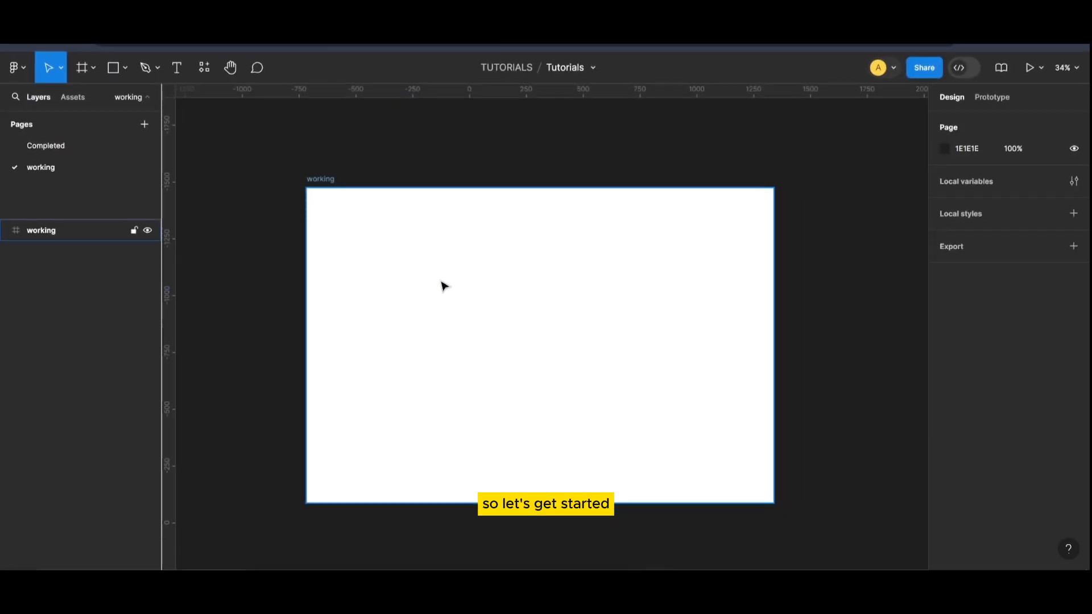
Step: Draw a square of about 195 × 195 in the left half of the "working" frame
left_click(122, 70)
left_click(137, 98)
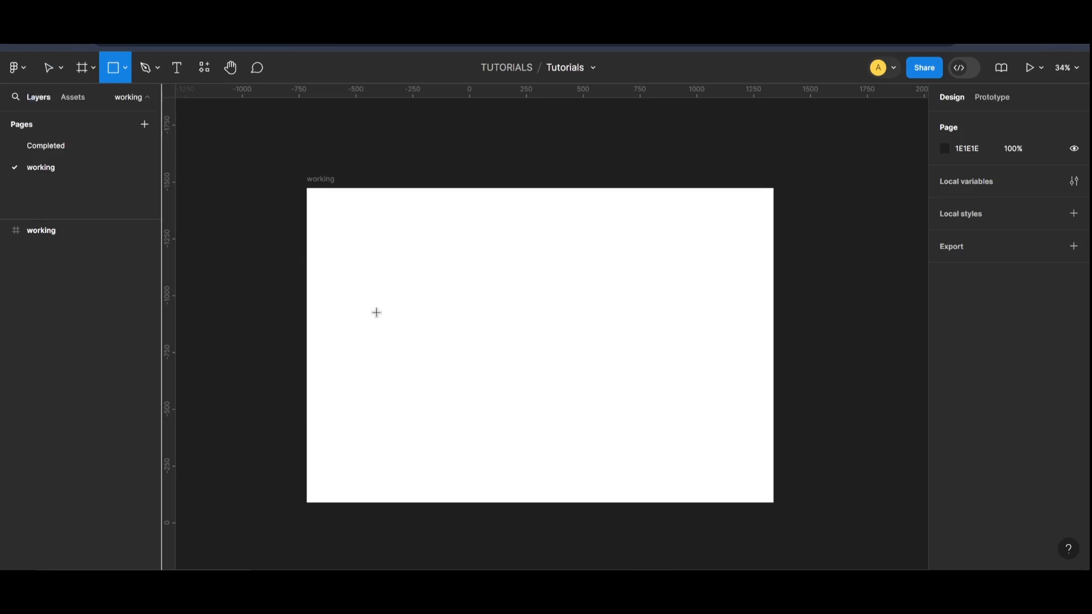
mouse_move(366, 290)
left_mouse_down()
mouse_move(385, 324)
mouse_move(409, 336)
left_mouse_up()
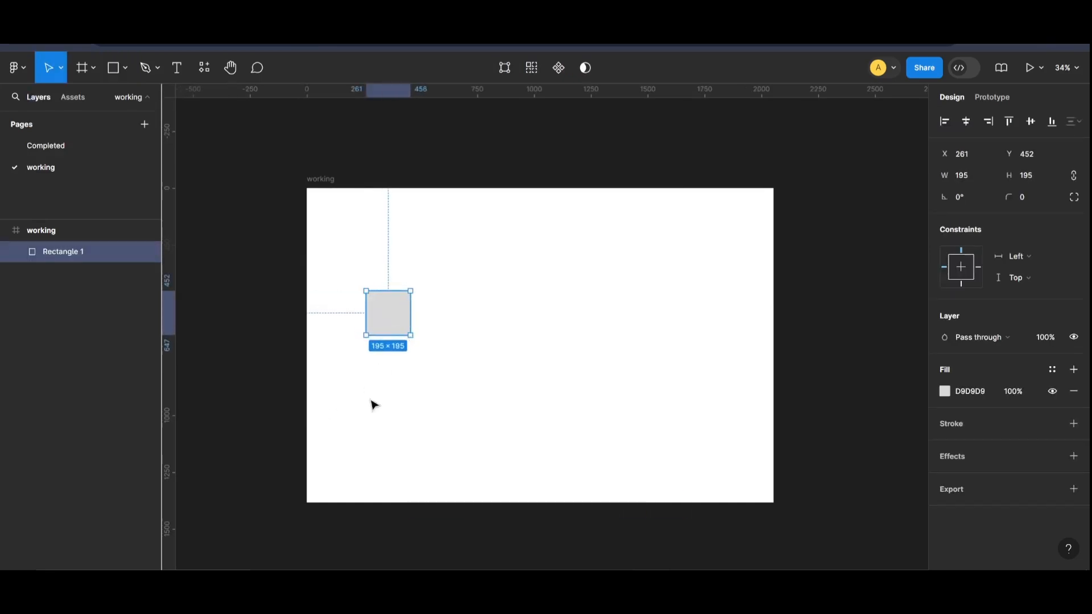
Step: Add a black stroke to the grey square
left_click(410, 400)
left_click(405, 322)
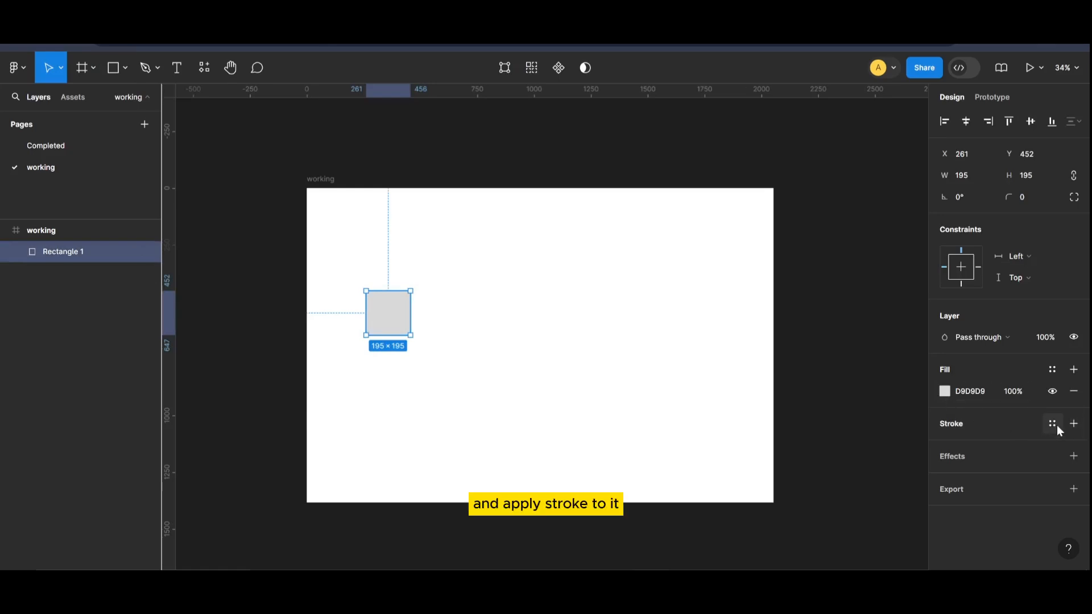
left_click(1072, 426)
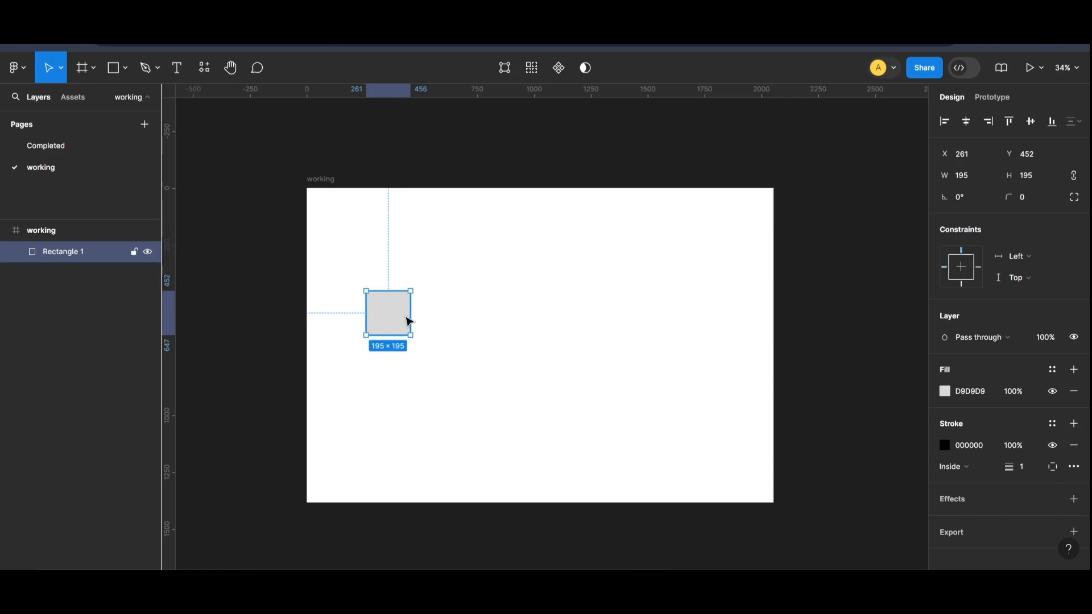
scroll(406, 319, "up", 4)
left_click(448, 373)
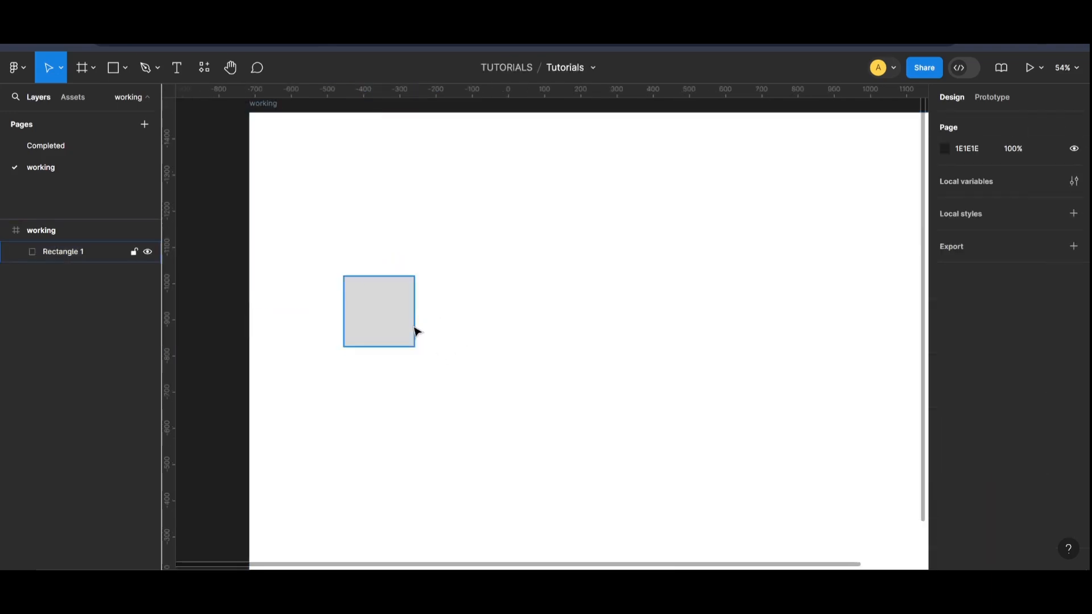
Step: Set the square's stroke weight to 9
left_click(412, 326)
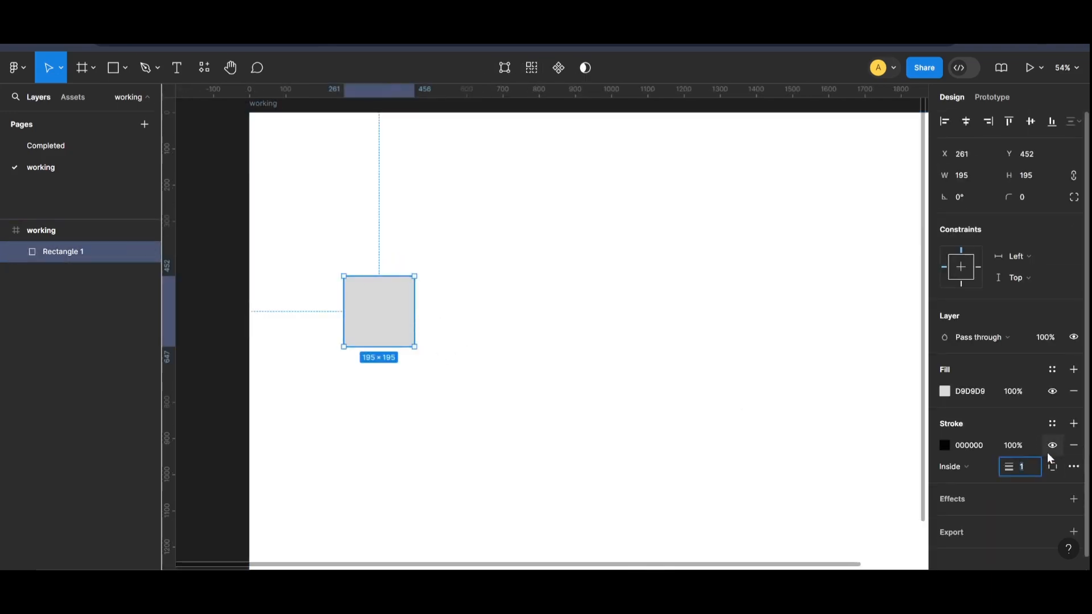
type("3")
key("Return")
key("Up")
key("Up")
key("Up")
key("Up")
key("Up")
key("Up")
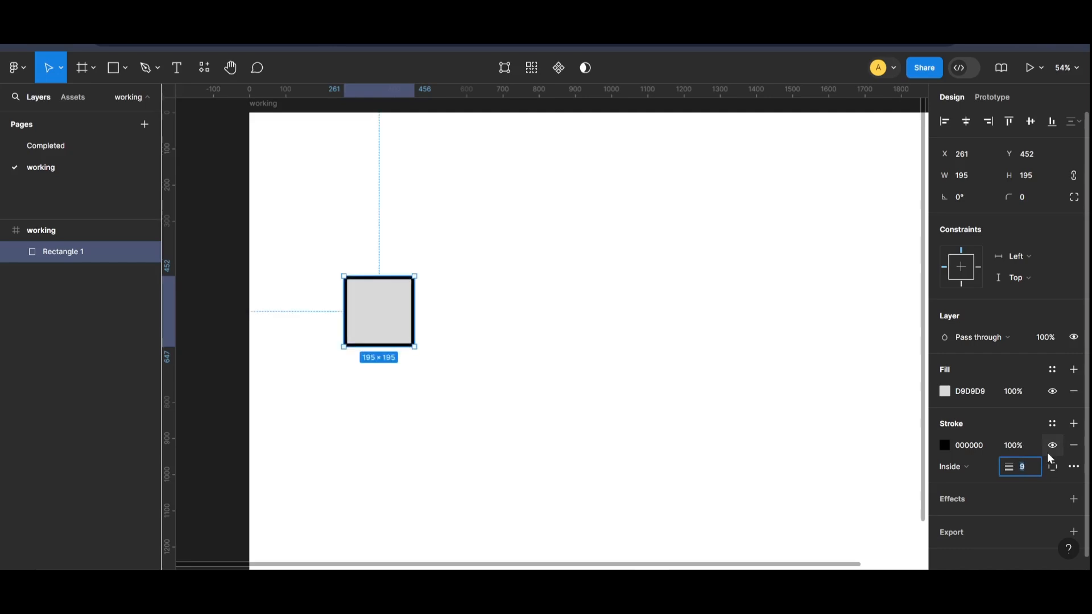
left_click(454, 294)
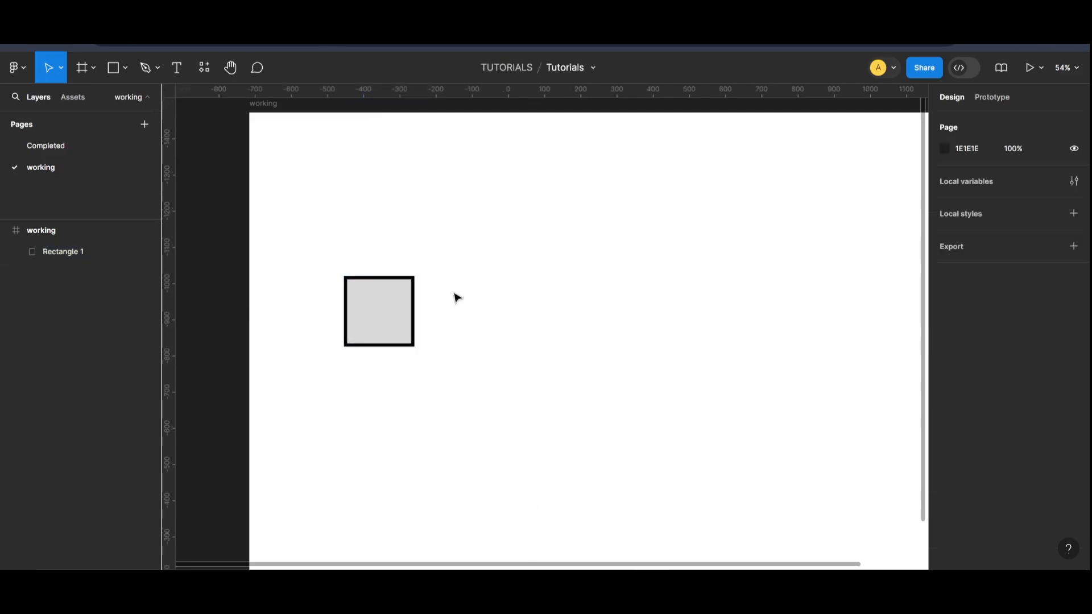
Step: Round the square's corners with a corner radius of 22
mouse_move(456, 267)
left_mouse_down()
mouse_move(293, 379)
mouse_move(309, 369)
left_mouse_up()
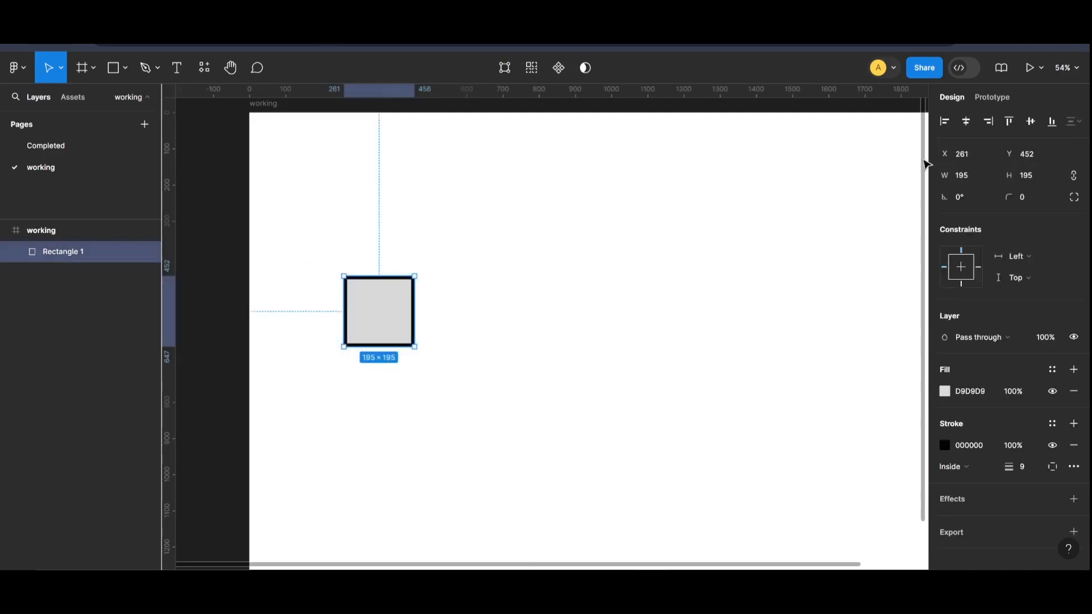
left_click(1024, 202)
type("5")
key("Return")
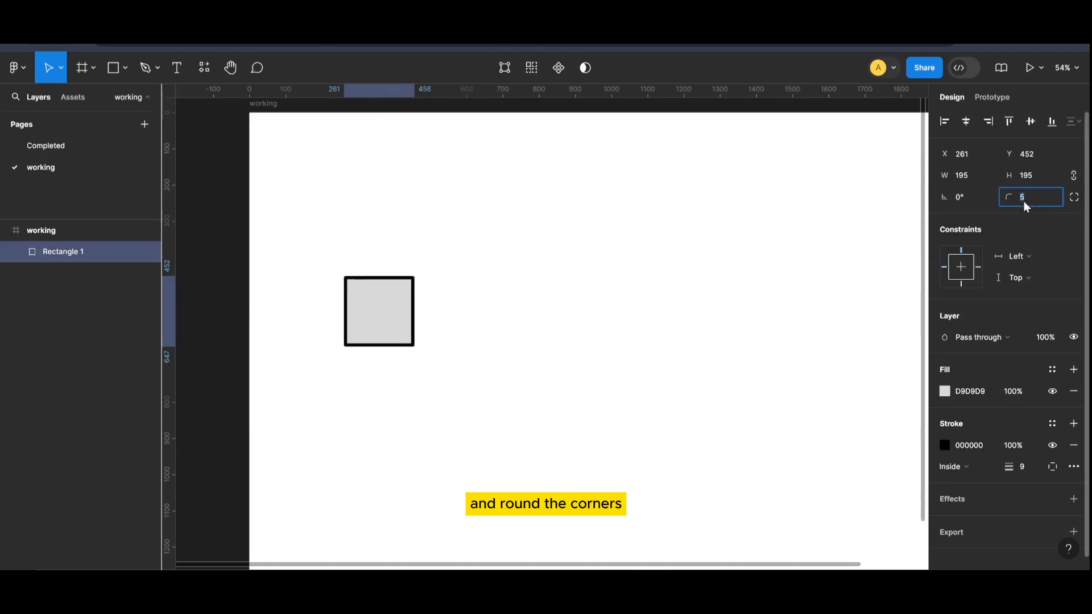
key("Up")
key("Up")
key("Up")
key("Up")
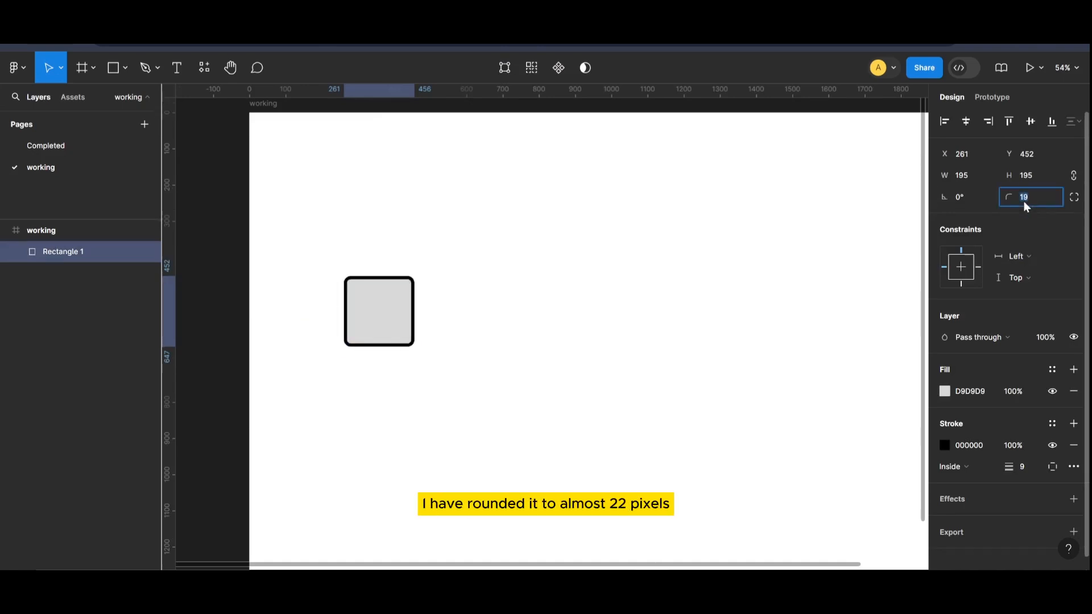
key("Up")
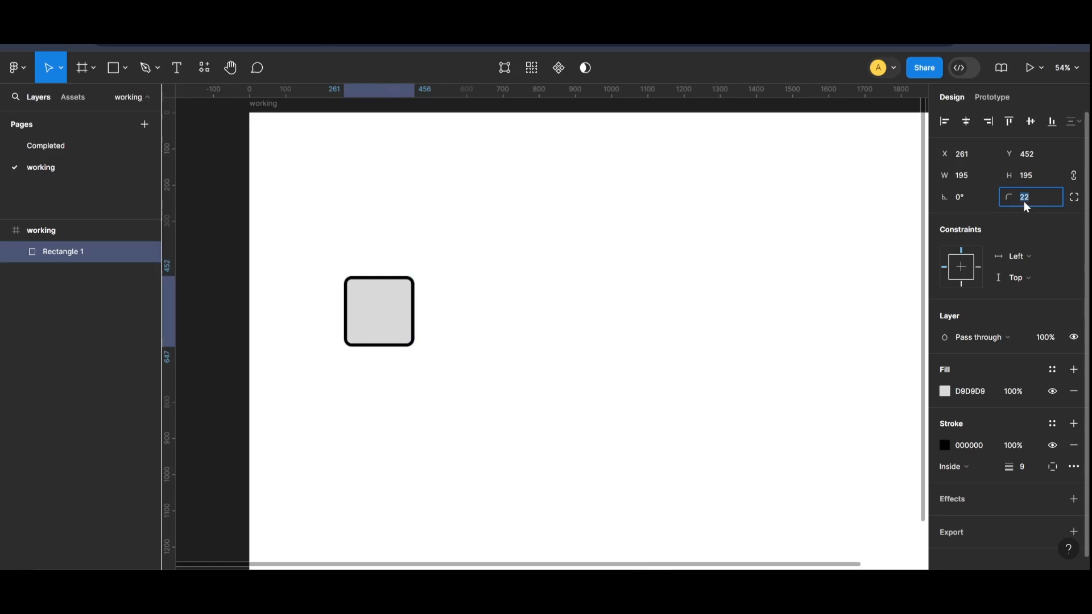
left_click(718, 363)
Step: Remove the grey fill from the rounded square so that only its stroke is left
left_click_drag(450, 245, 245, 391)
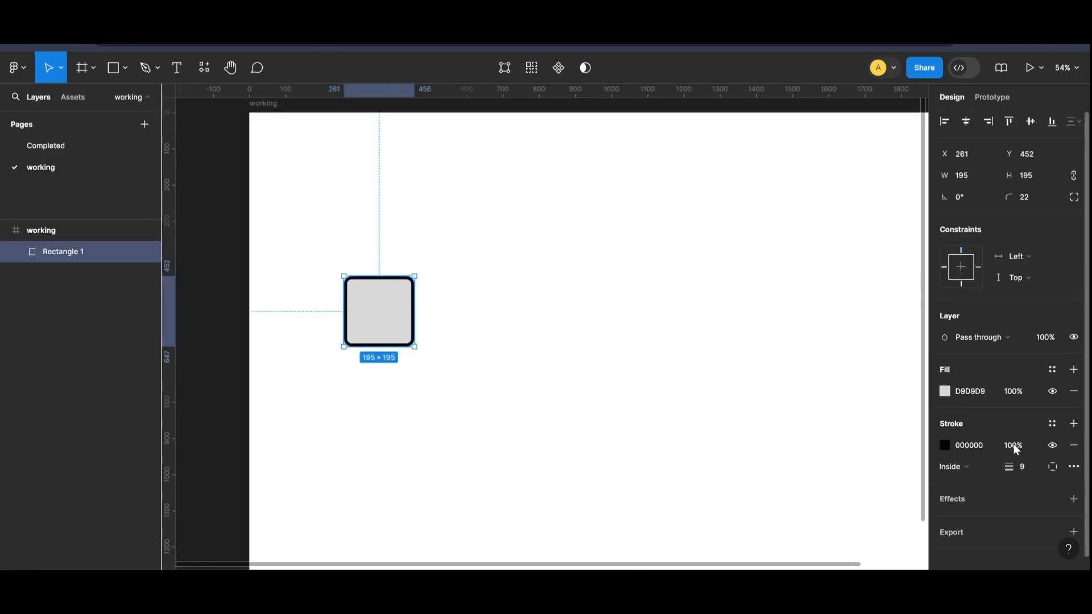
left_click(1074, 391)
left_click(677, 408)
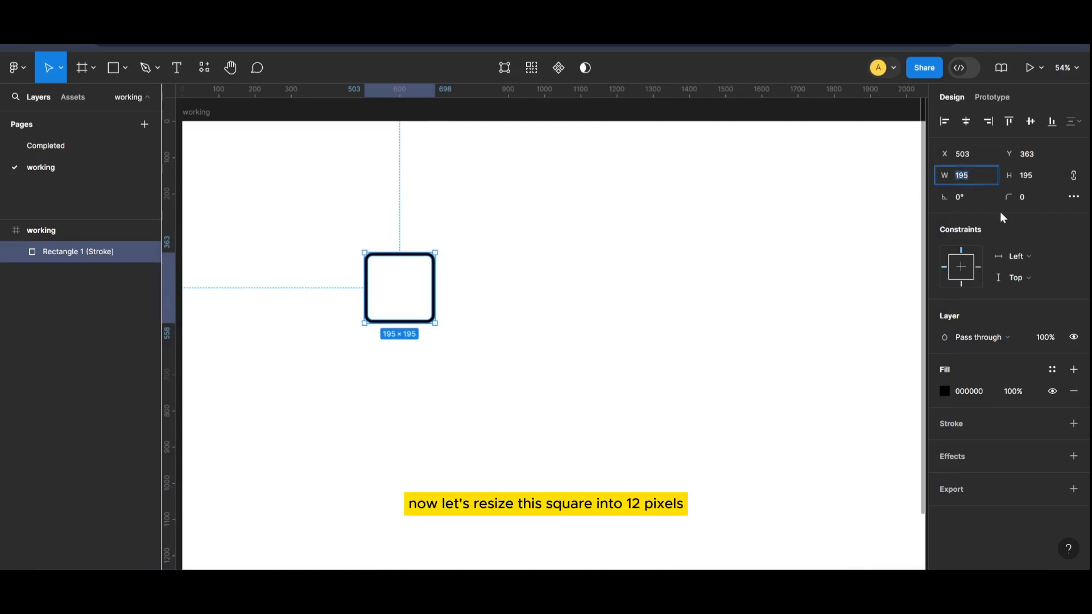
Step: Resize the outlined square to 12 × 12 pixels
type("12")
left_click(1023, 176)
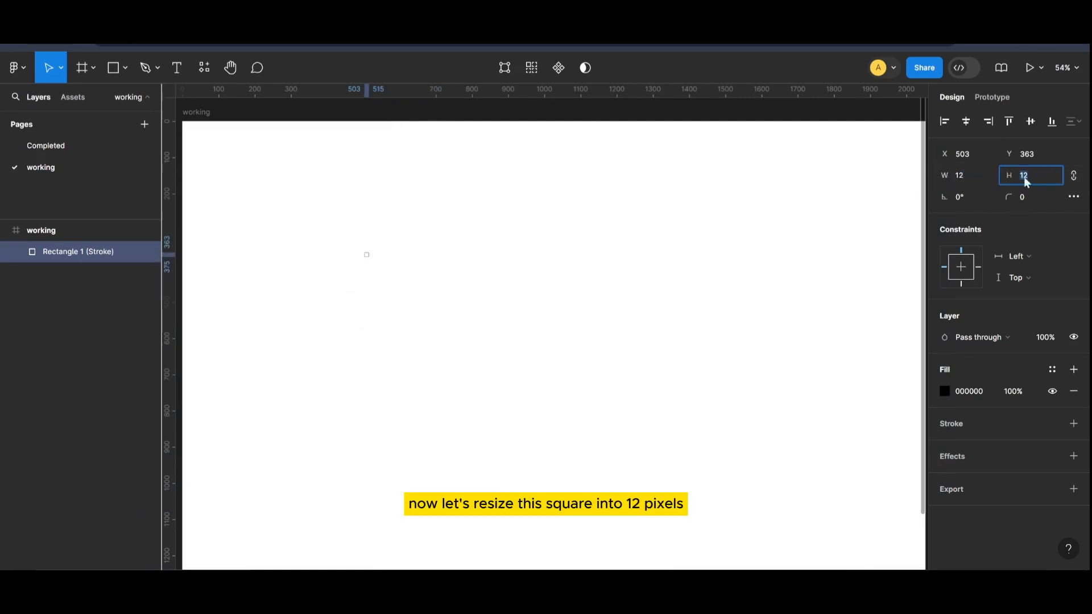
type("12")
key("Return")
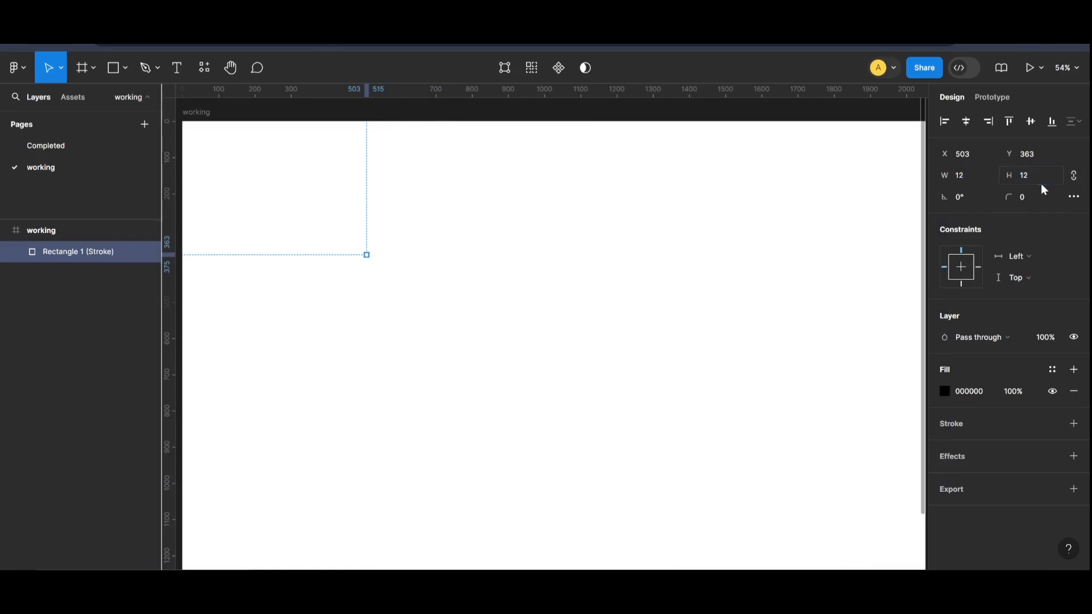
Step: Resize the outlined square to 24 × 24 pixels, keeping its proportions
left_click(376, 273)
left_click(367, 255)
scroll(357, 250, "up", 10)
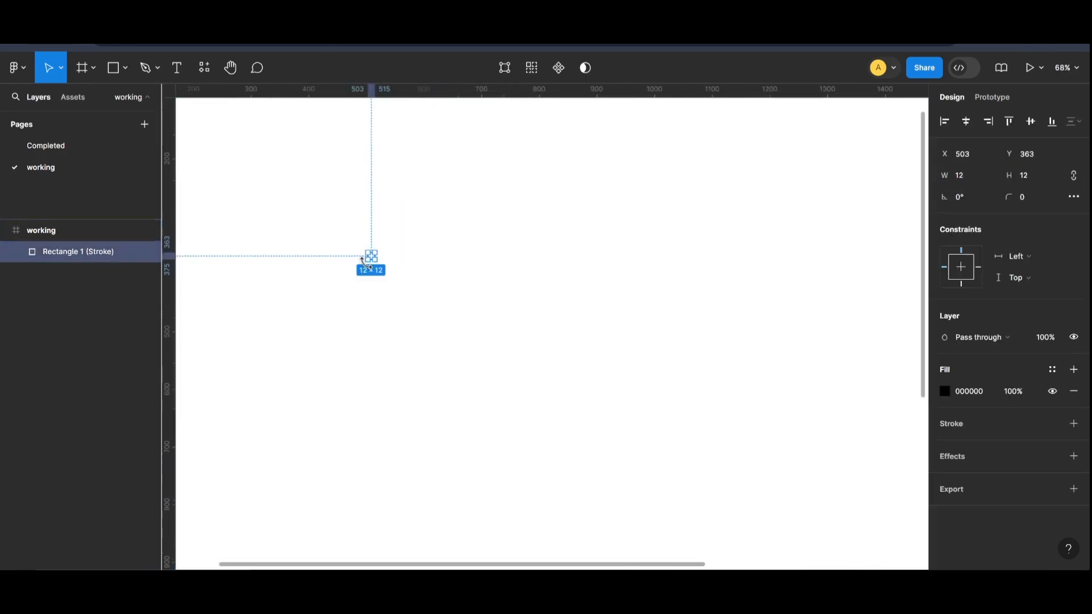
scroll(330, 222, "up", 2)
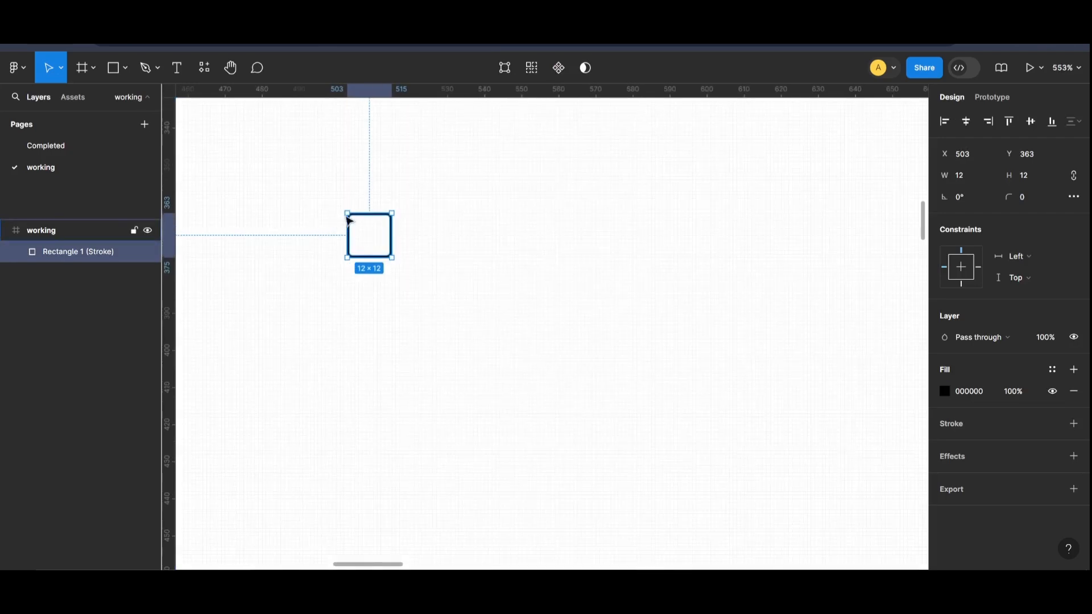
scroll(322, 220, "up", 3)
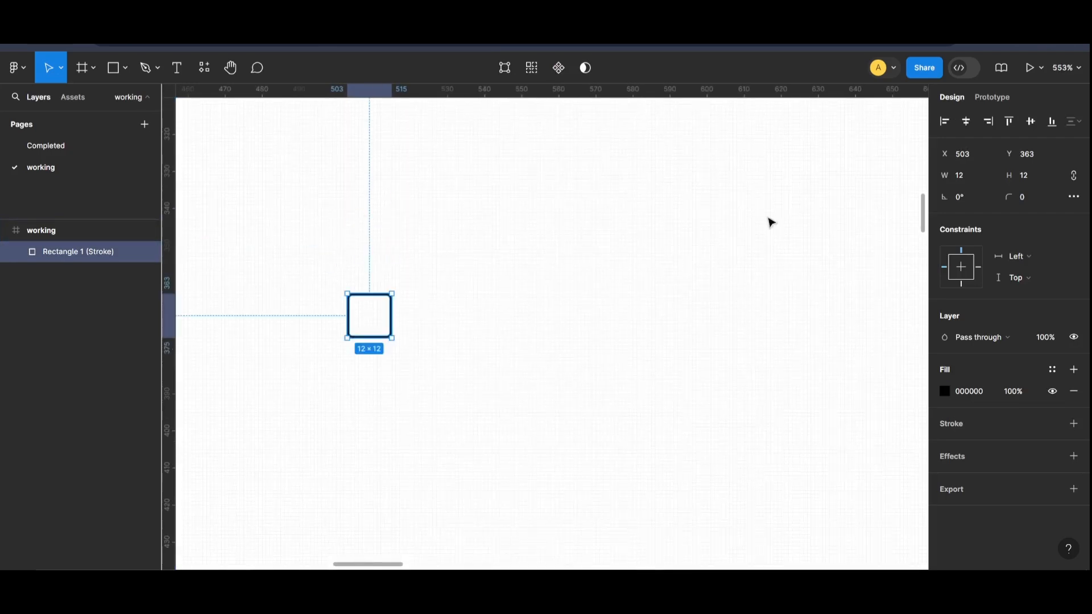
left_click(979, 176)
type("24")
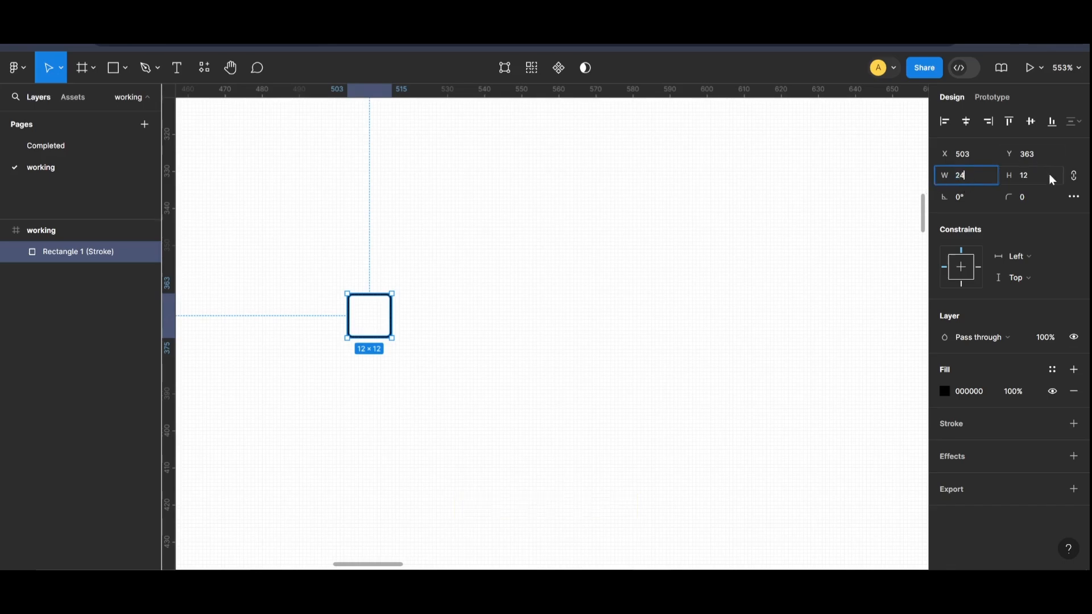
key("Return")
left_click(563, 437)
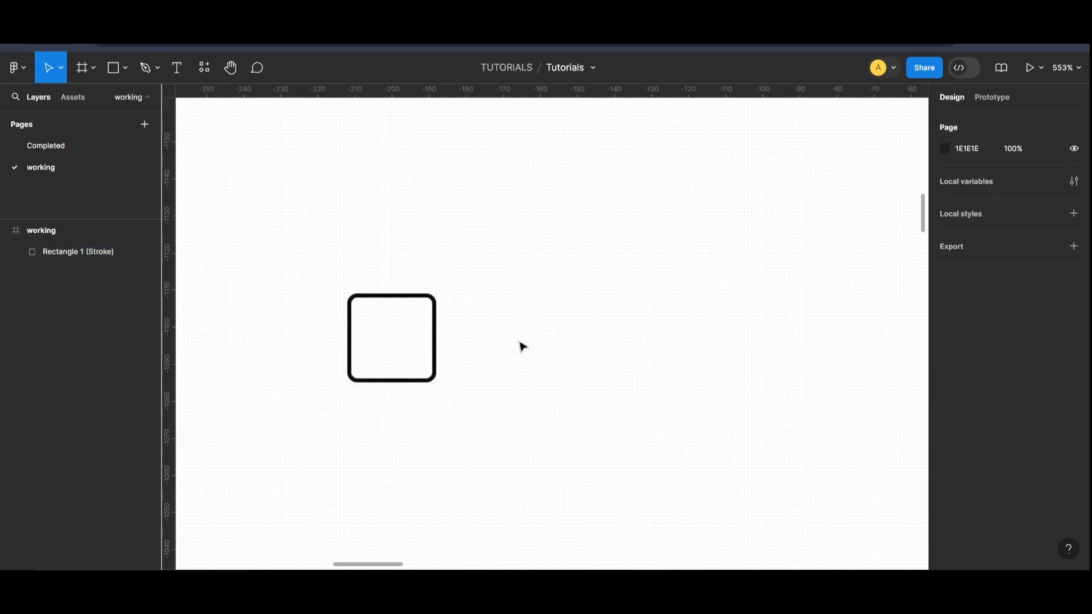
left_click(389, 378)
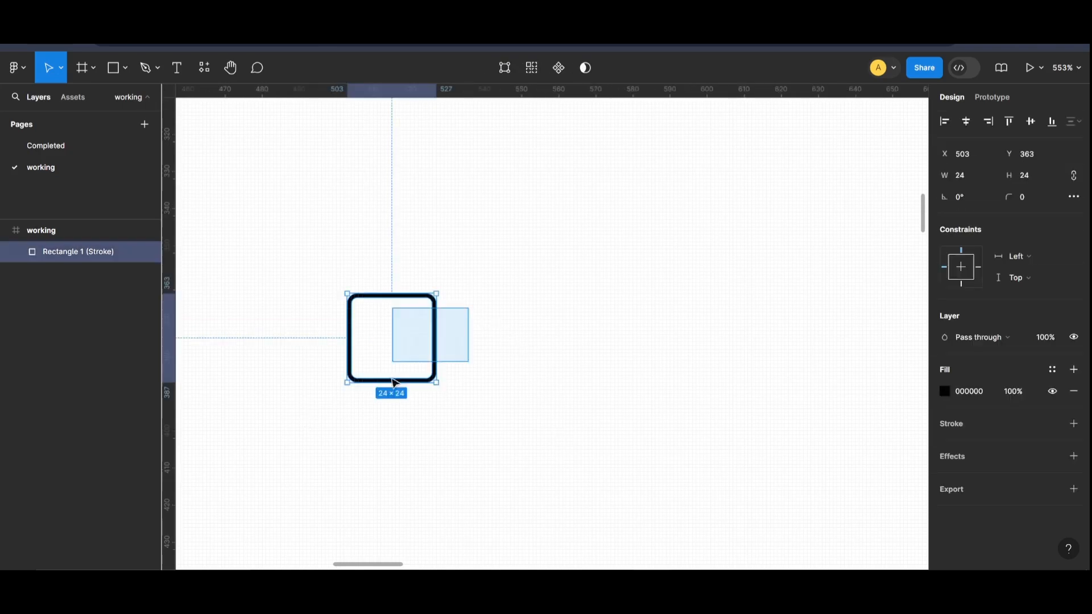
Step: Add the text "checkmark" beside the small square, on its right side
scroll(449, 367, "down", 3)
scroll(459, 353, "down", 5)
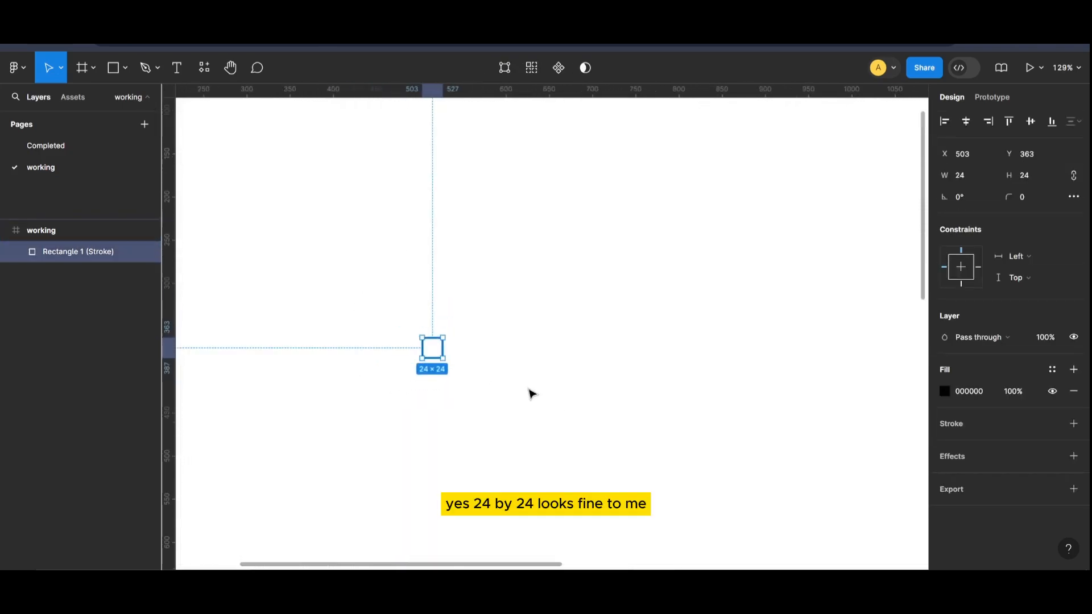
left_click(187, 67)
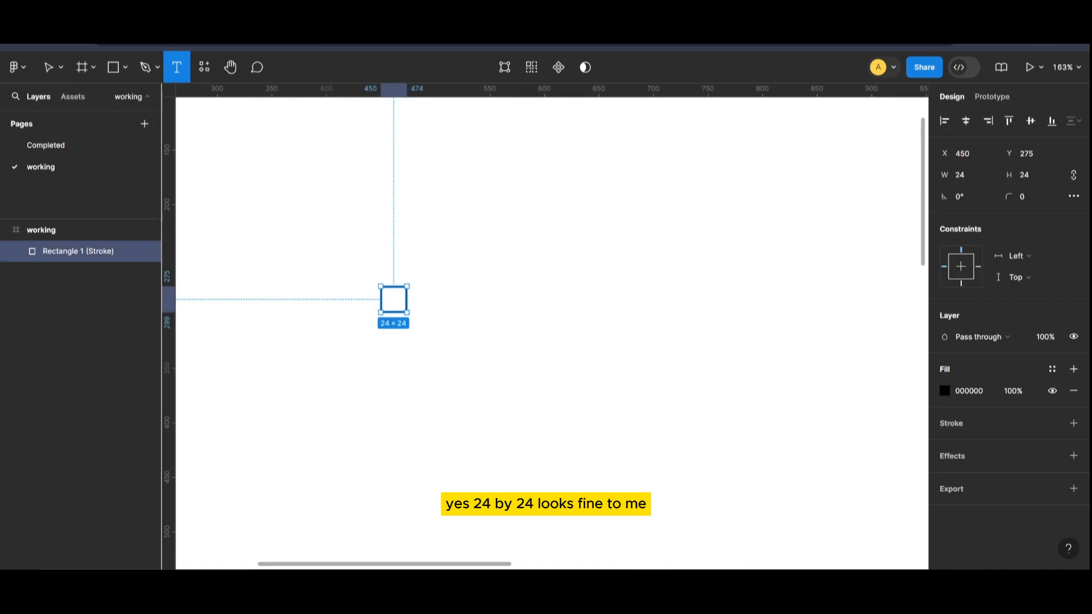
left_click(430, 301)
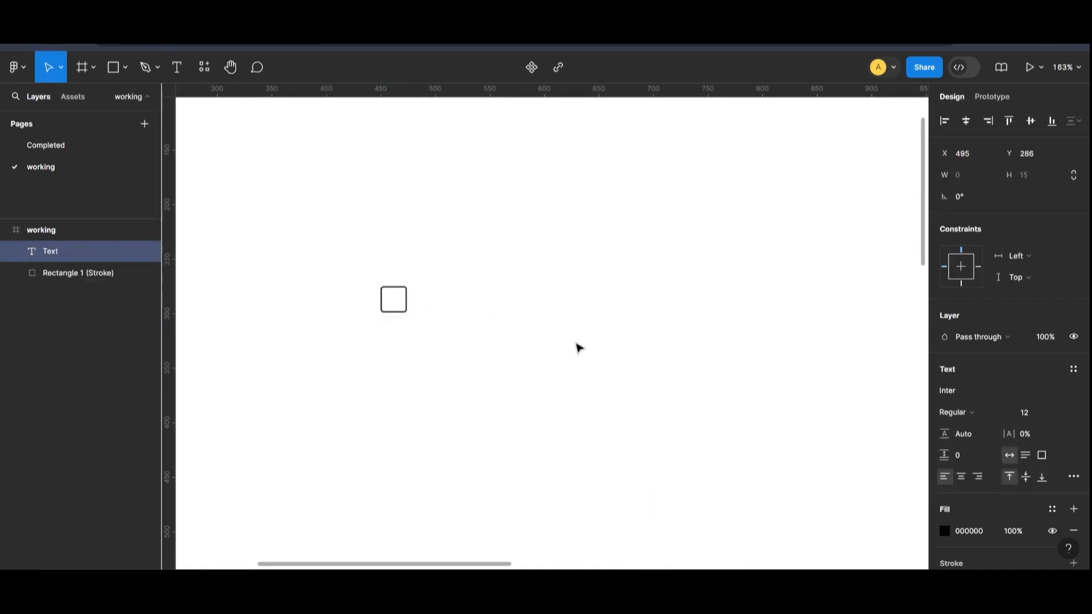
type("c")
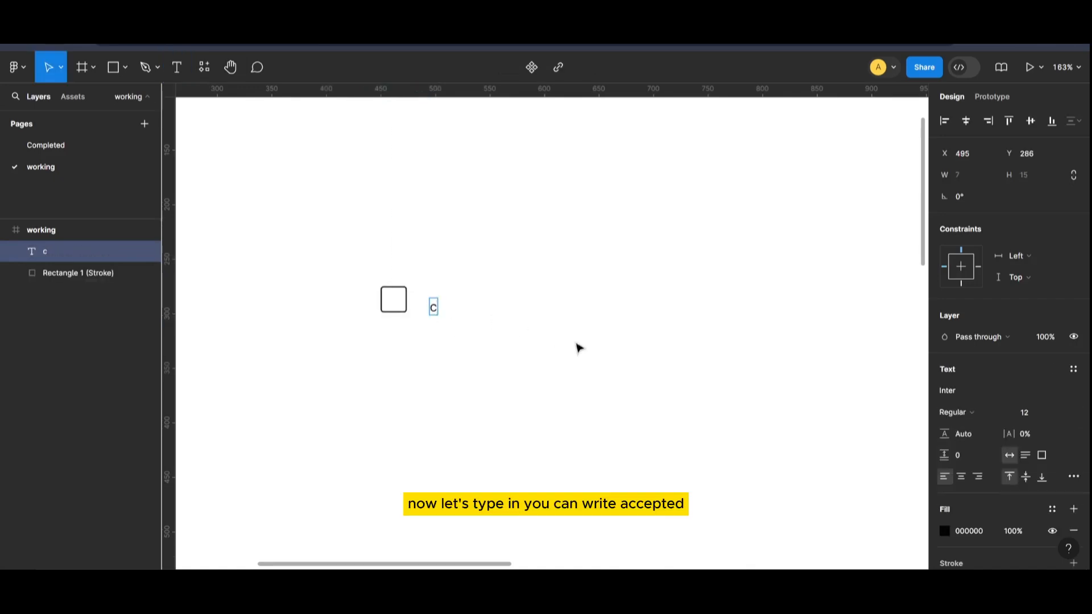
key("BackSpace")
type("c")
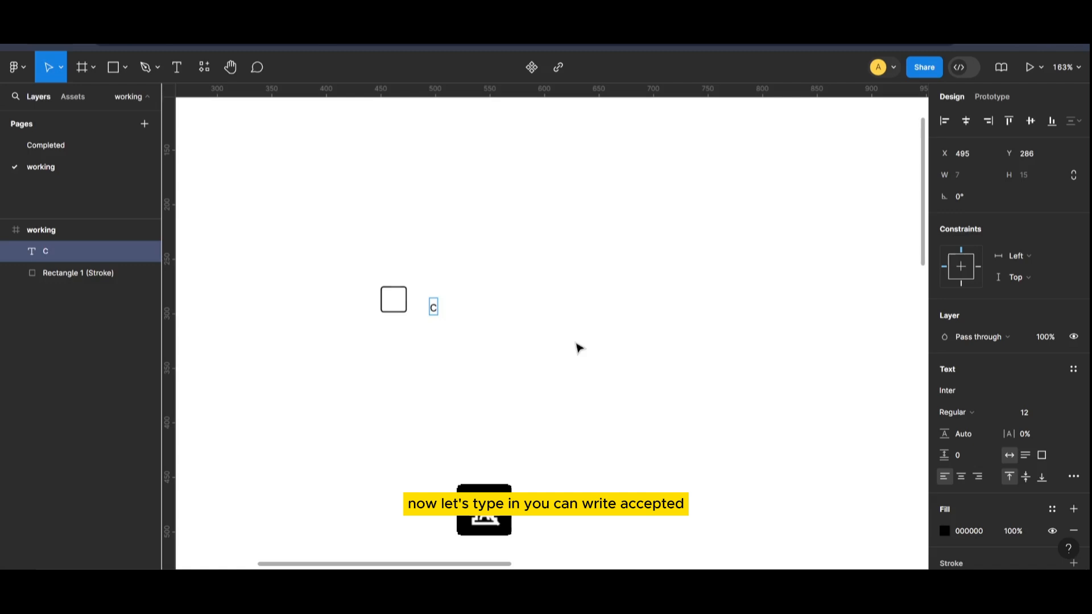
type("hec")
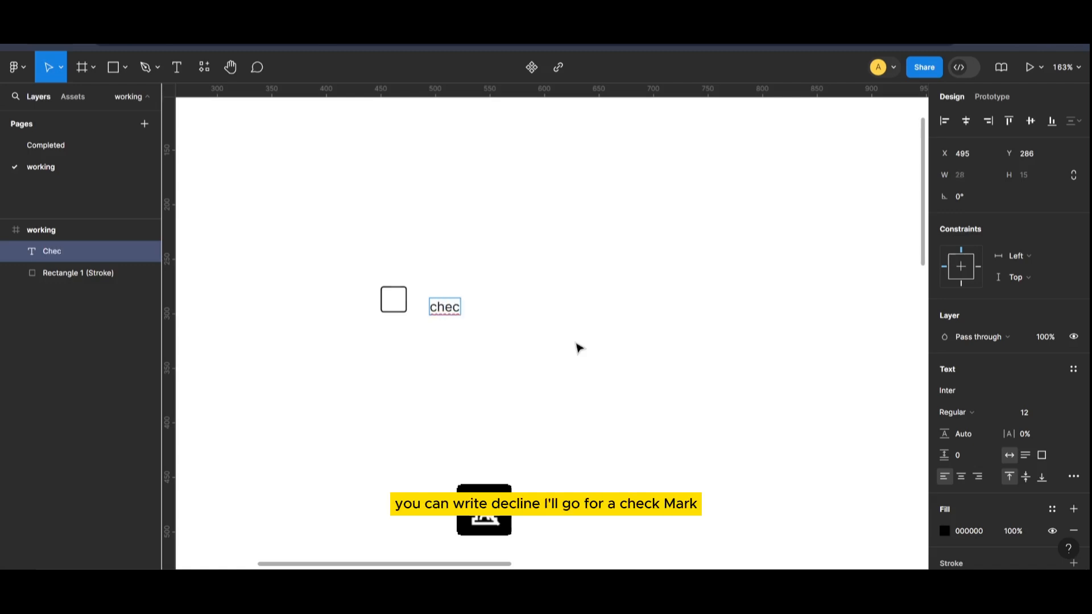
type("kmark")
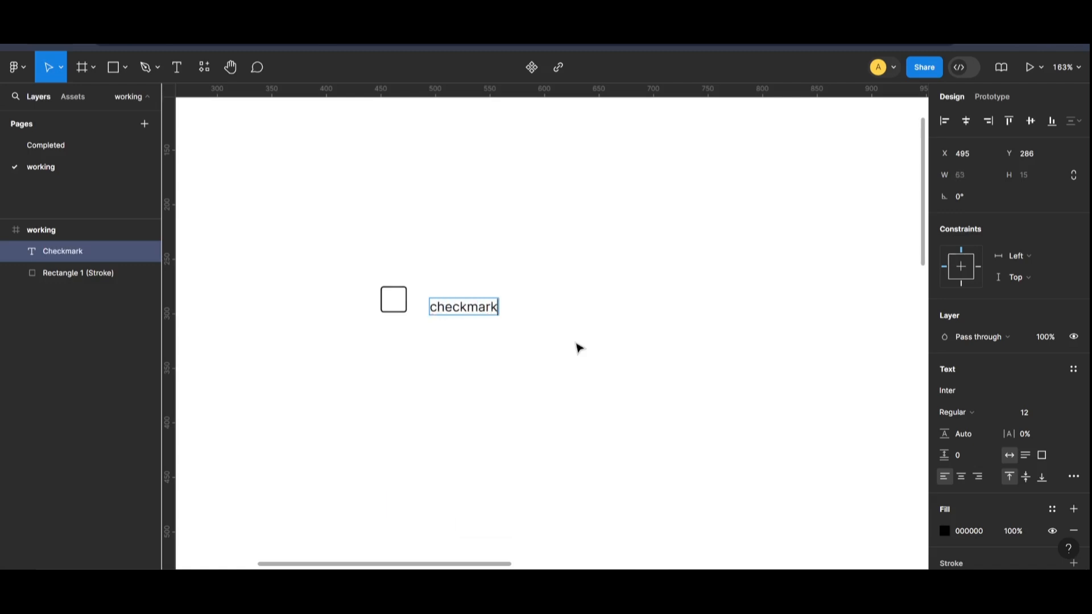
key("Escape")
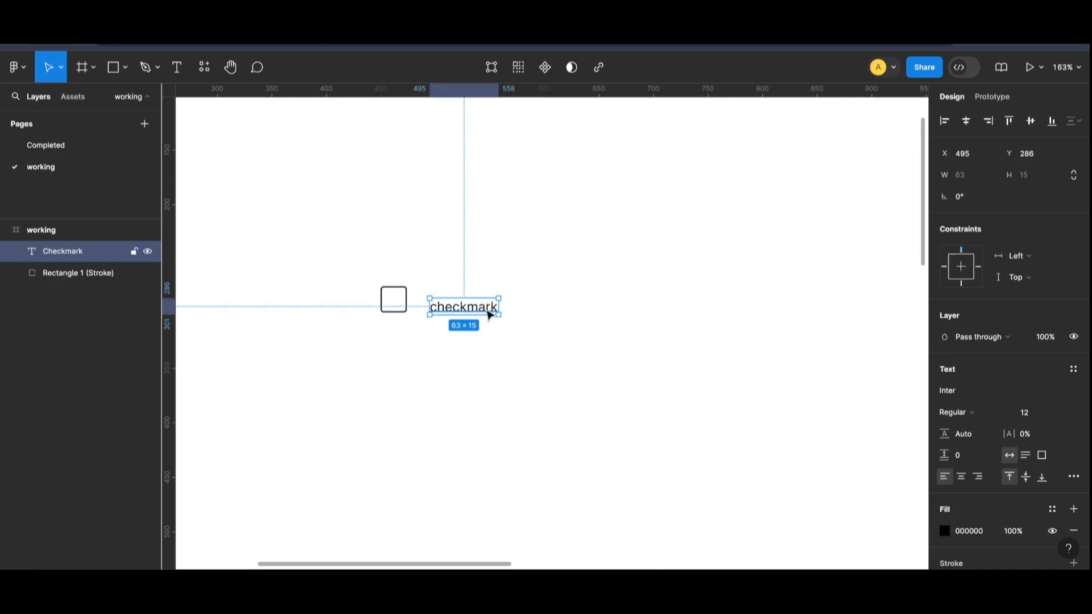
Step: Change the letter case of the "checkmark" label to title case
key("Return")
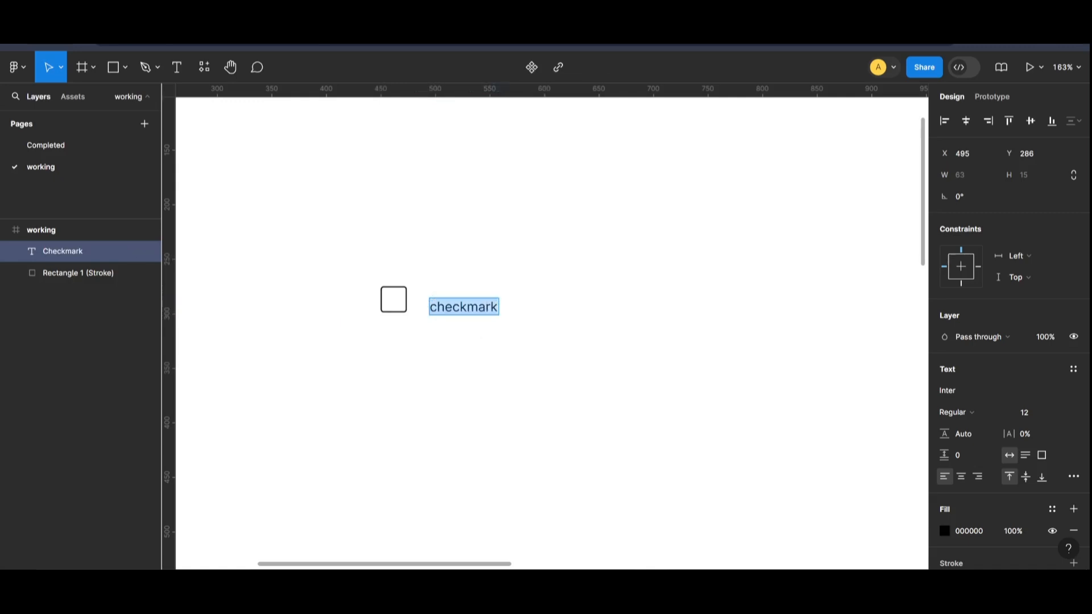
left_click(1072, 478)
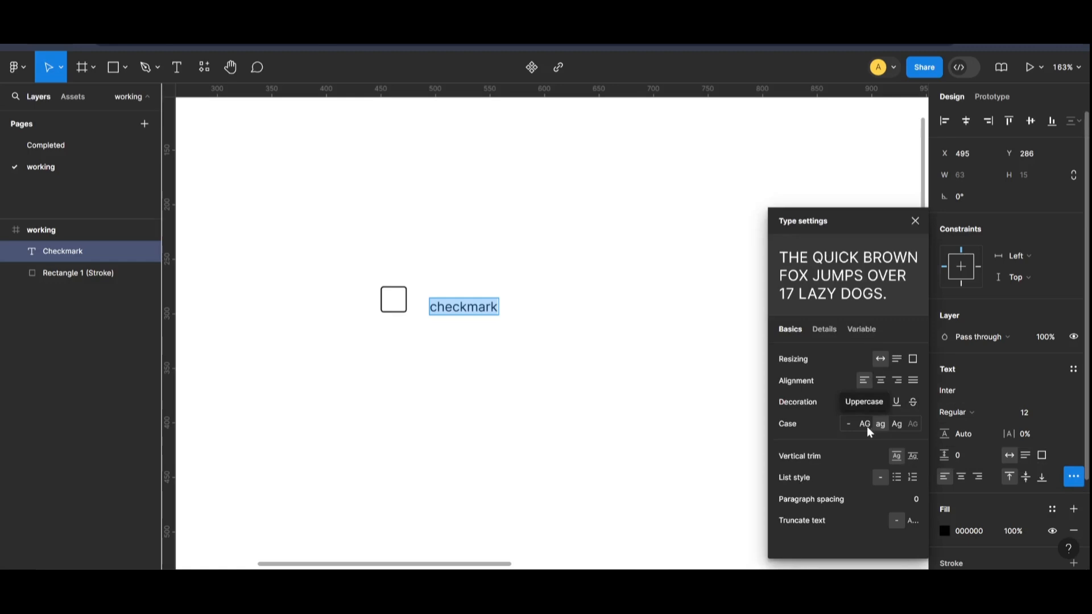
left_click(901, 429)
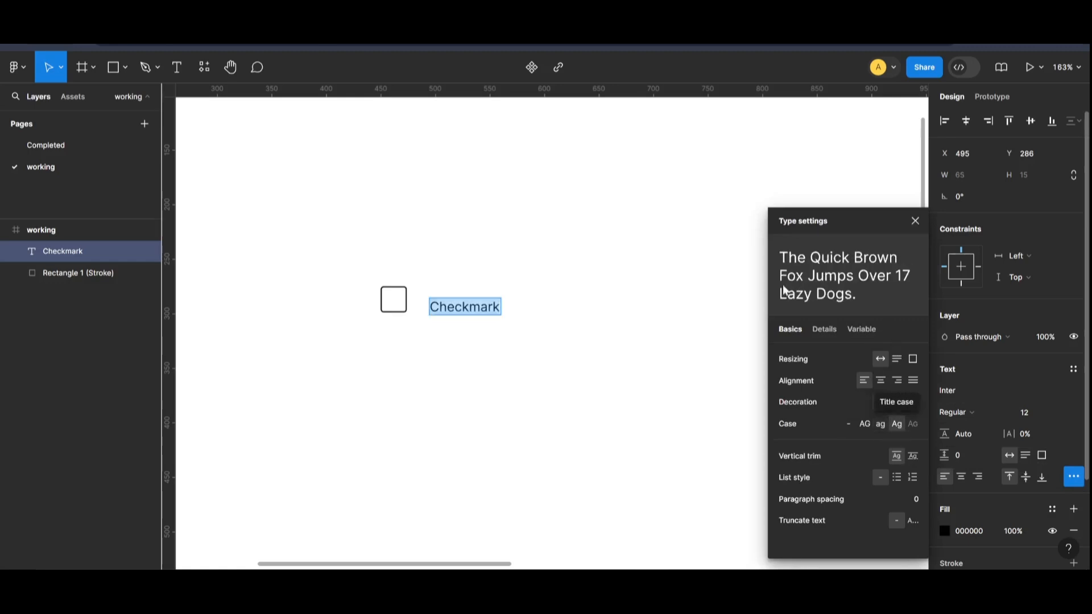
left_click(585, 354)
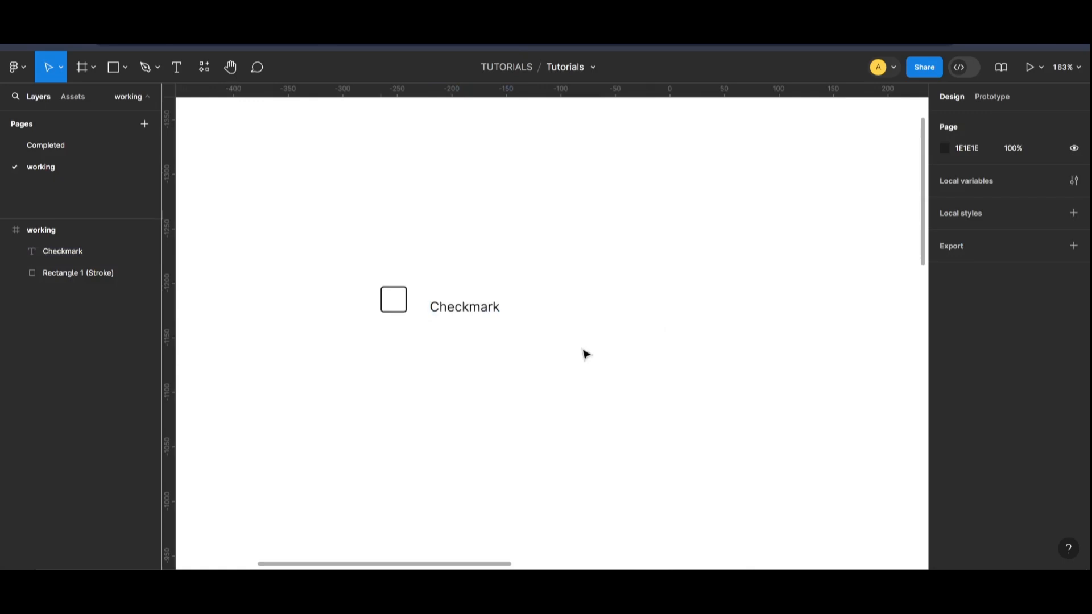
Step: Move the "Checkmark" label closer to the square and centre it vertically on it, at about X 482, Y 280
left_click(471, 311)
left_click_drag(471, 312, 458, 306)
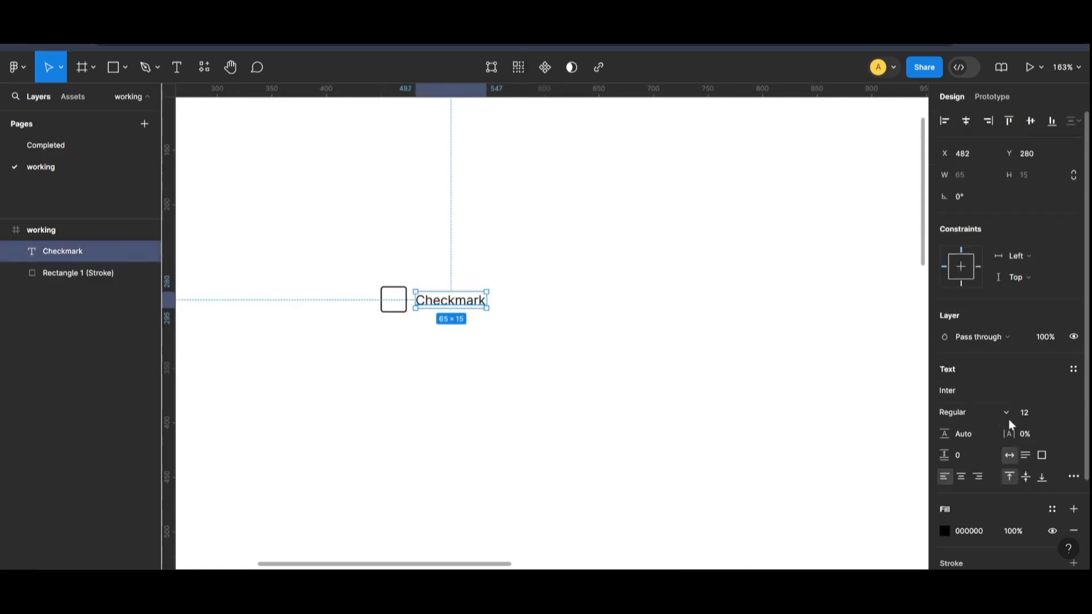
Step: Set the "Checkmark" label's font size to 16 and centre it vertically on the square at Y 278
left_click(1027, 413)
key("Return")
left_click(463, 327)
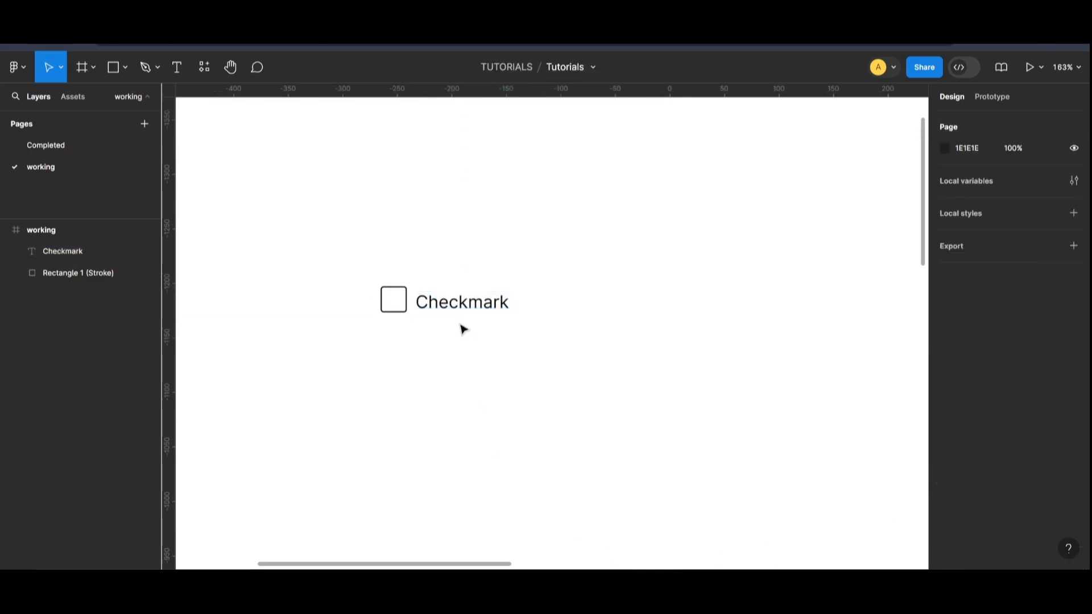
left_click_drag(463, 309, 463, 305)
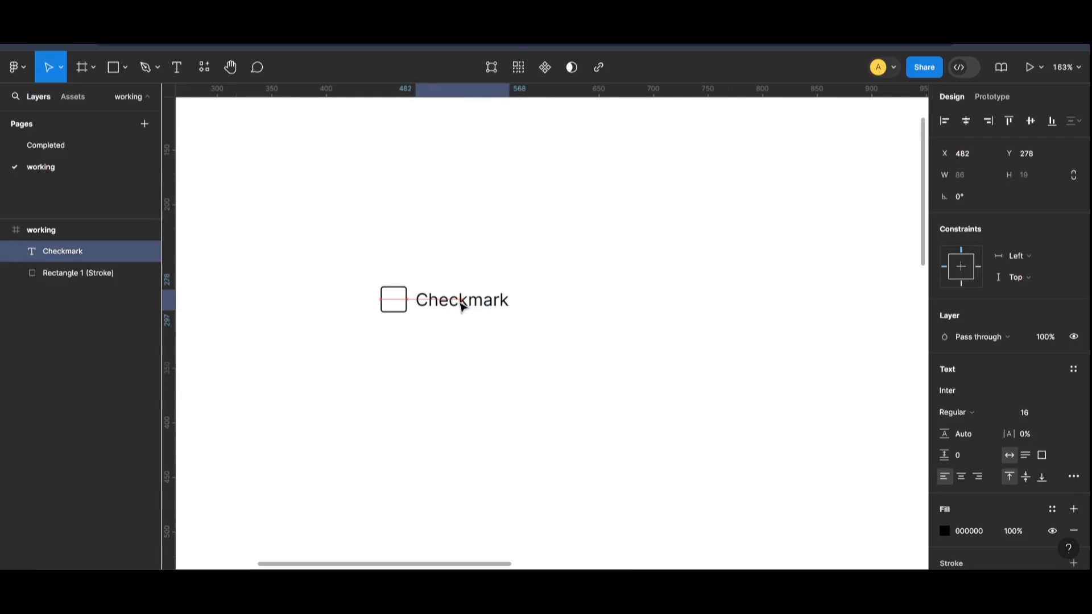
Step: Move the "Checkmark" label closer to the square, leaving a 4 px gap between them
left_click(556, 275)
left_click_drag(554, 267, 354, 332)
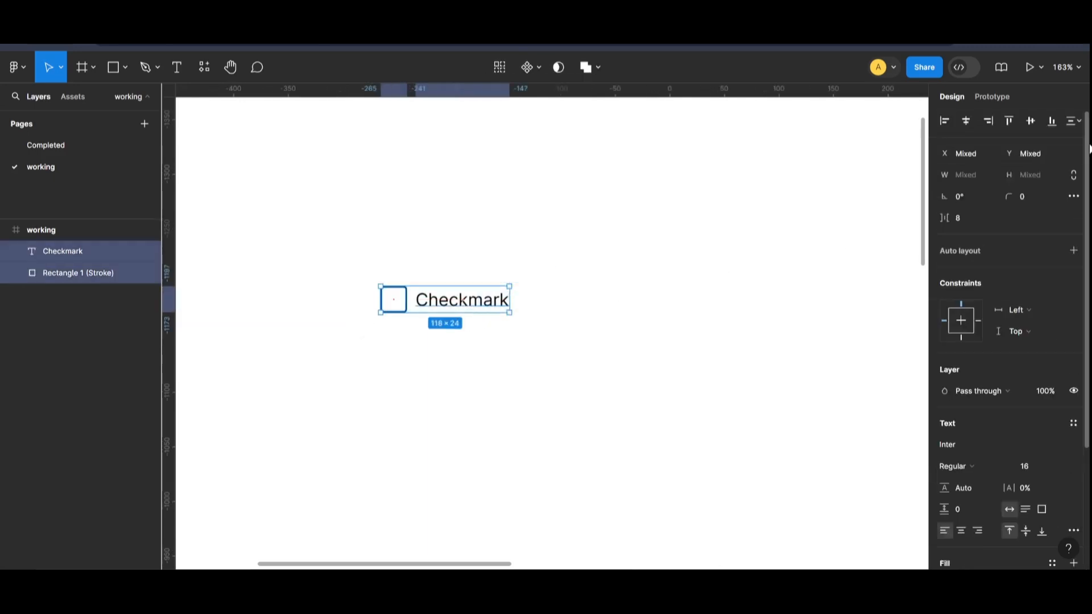
left_click(463, 370)
left_click_drag(293, 199, 489, 390)
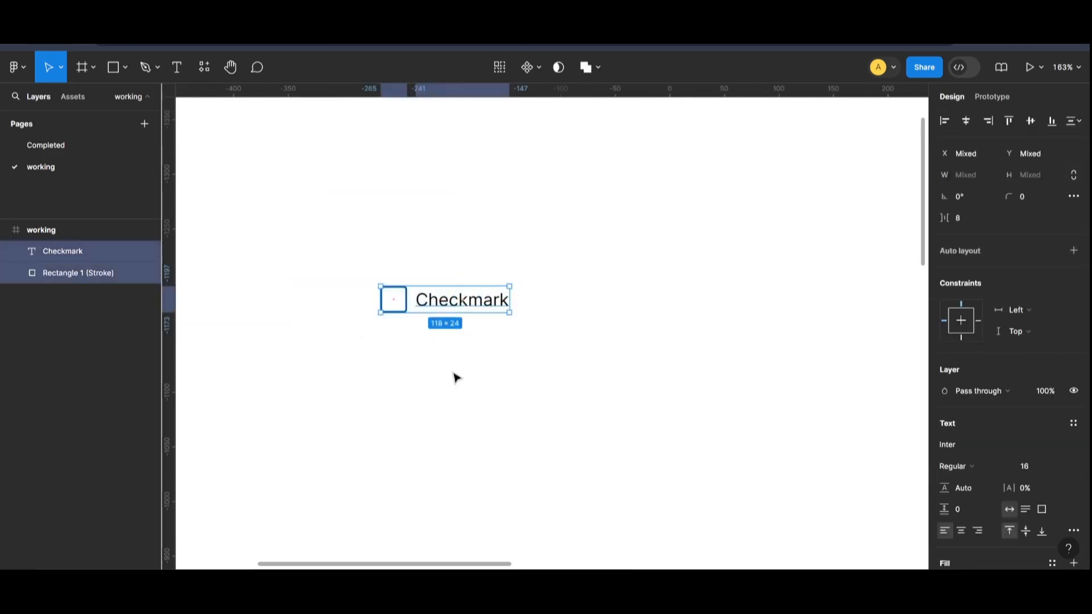
scroll(459, 356, "up", 3)
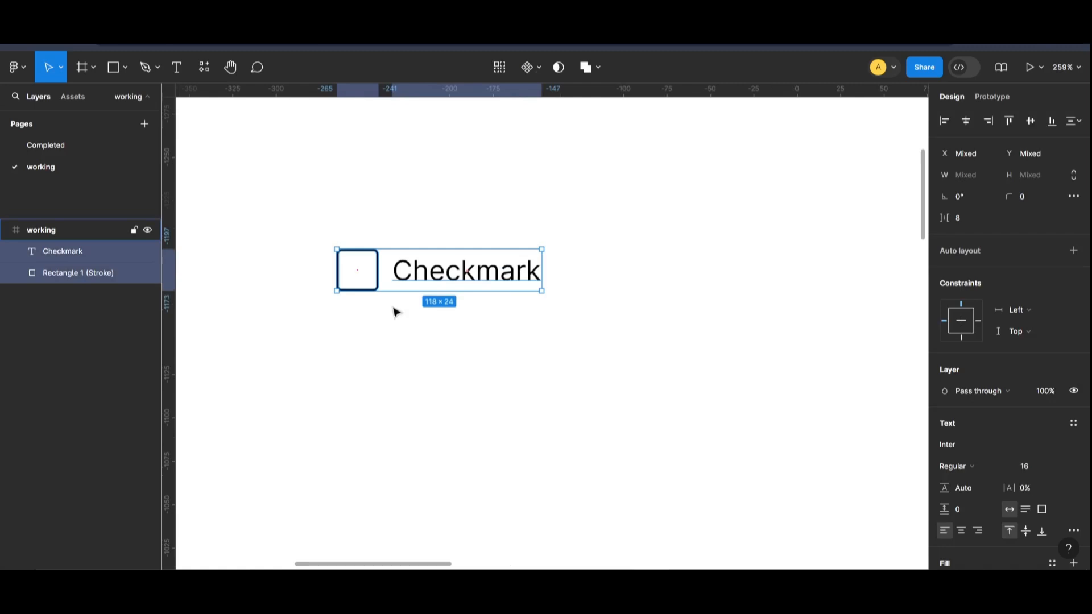
scroll(395, 310, "up", 2)
left_click(374, 355)
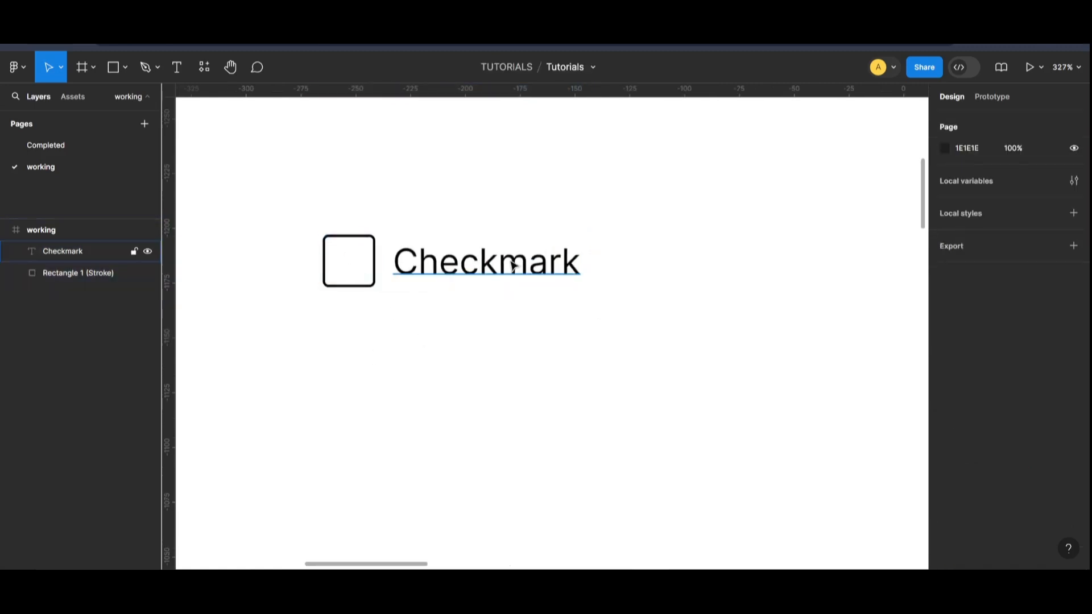
left_click(513, 266)
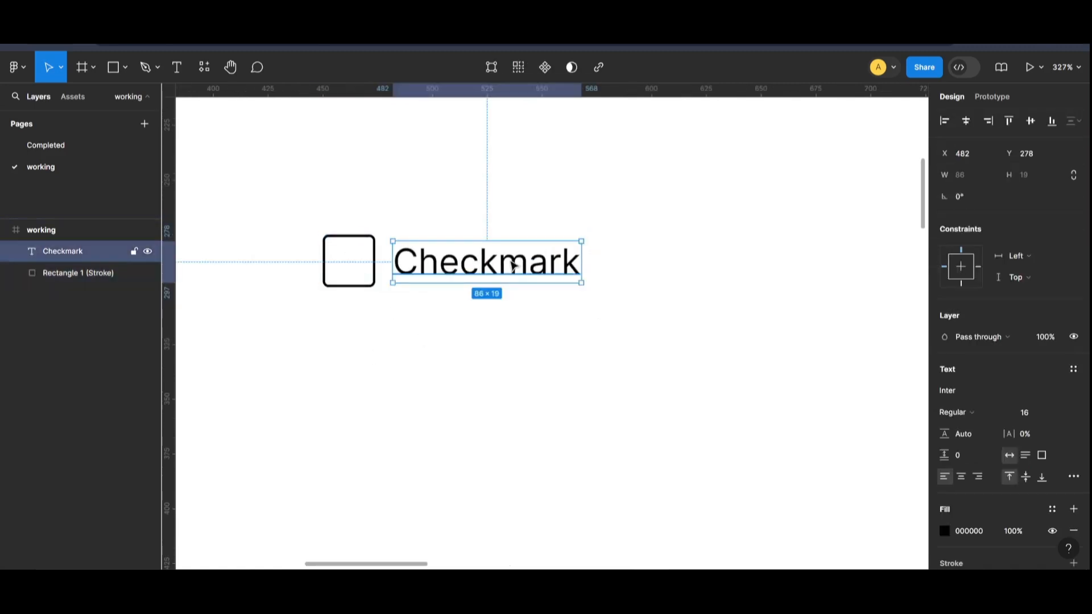
left_click(404, 319)
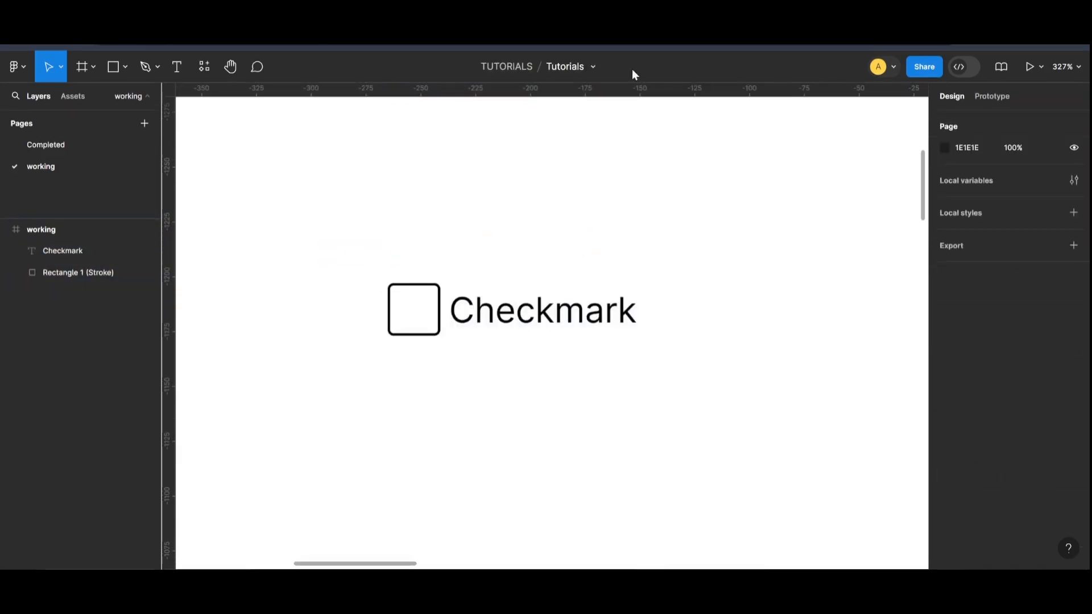
Step: Open the Iconify plugin, search for "checkmark" and choose the zondicons:checkmark icon
left_click(216, 68)
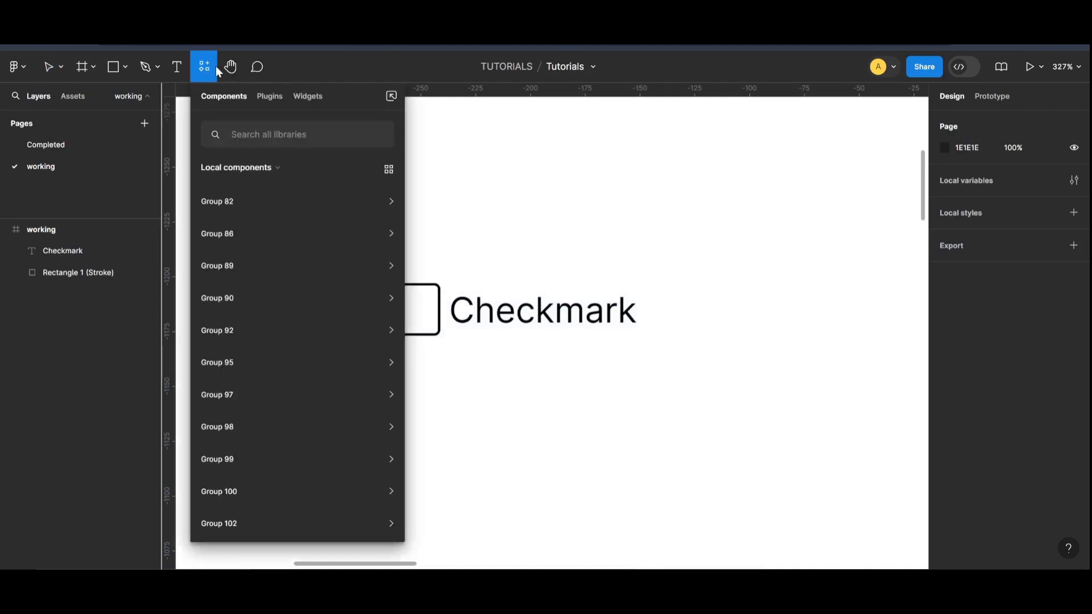
left_click(267, 97)
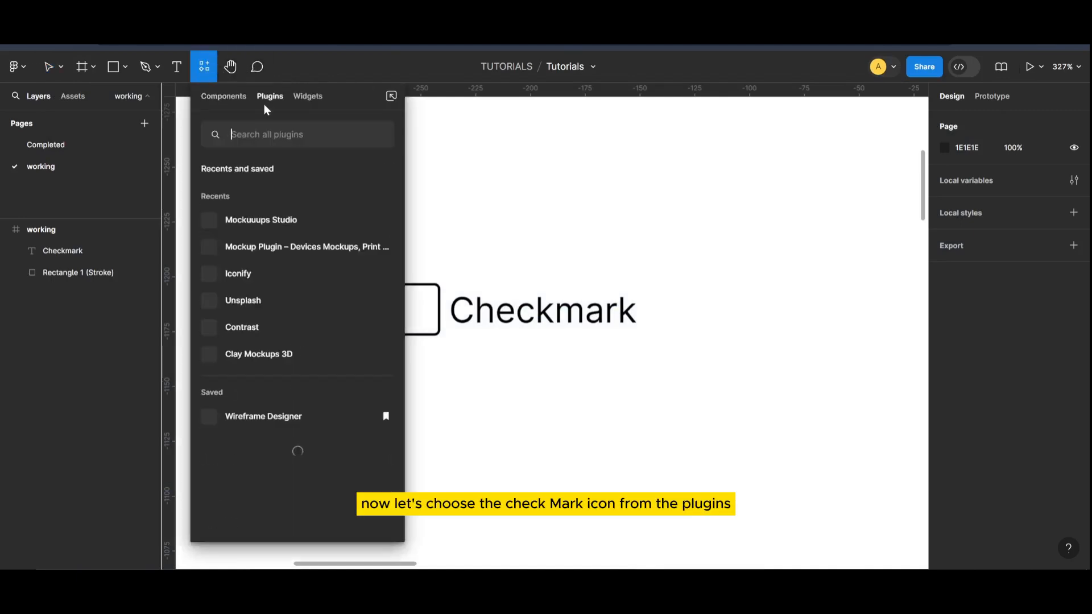
left_click(293, 275)
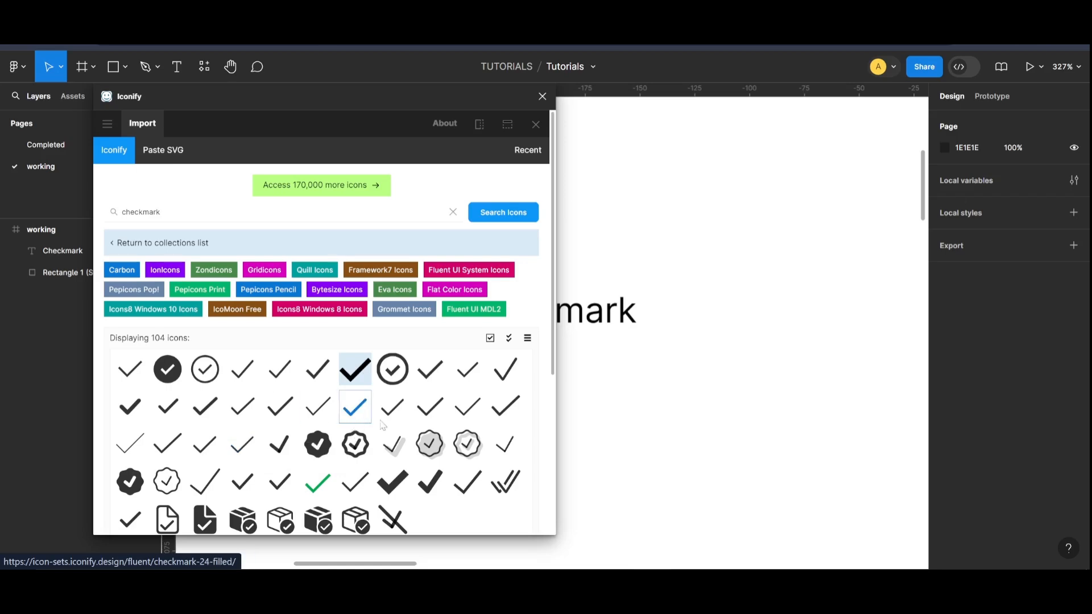
Step: Browse the first two pages of checkmark icon results and examine the zondicons:checkmark preview
scroll(392, 449, "down", 1)
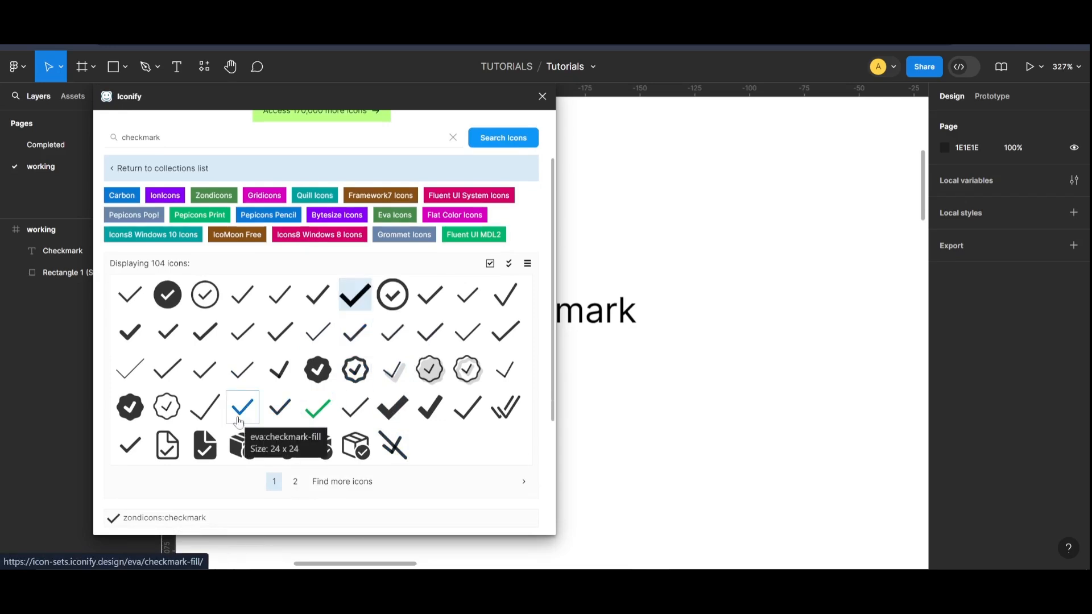
left_click(294, 482)
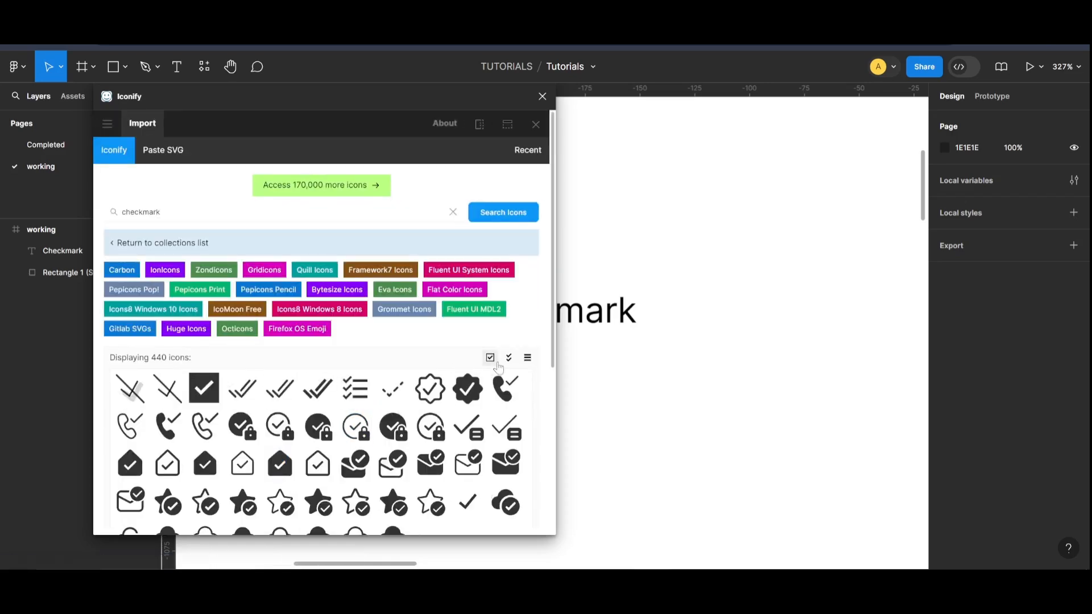
scroll(499, 368, "down", 1)
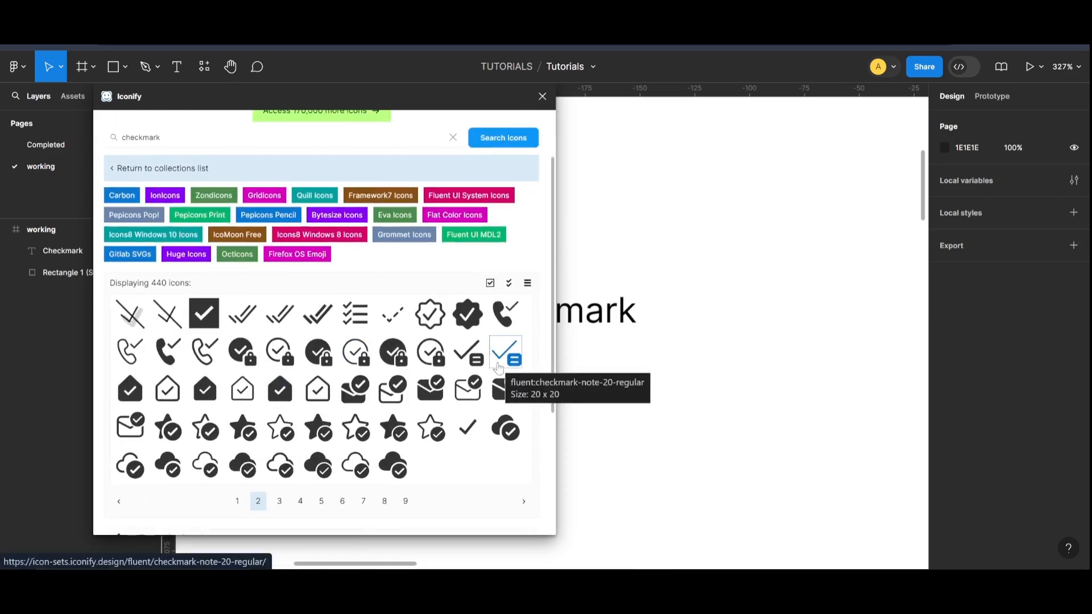
left_click(480, 434)
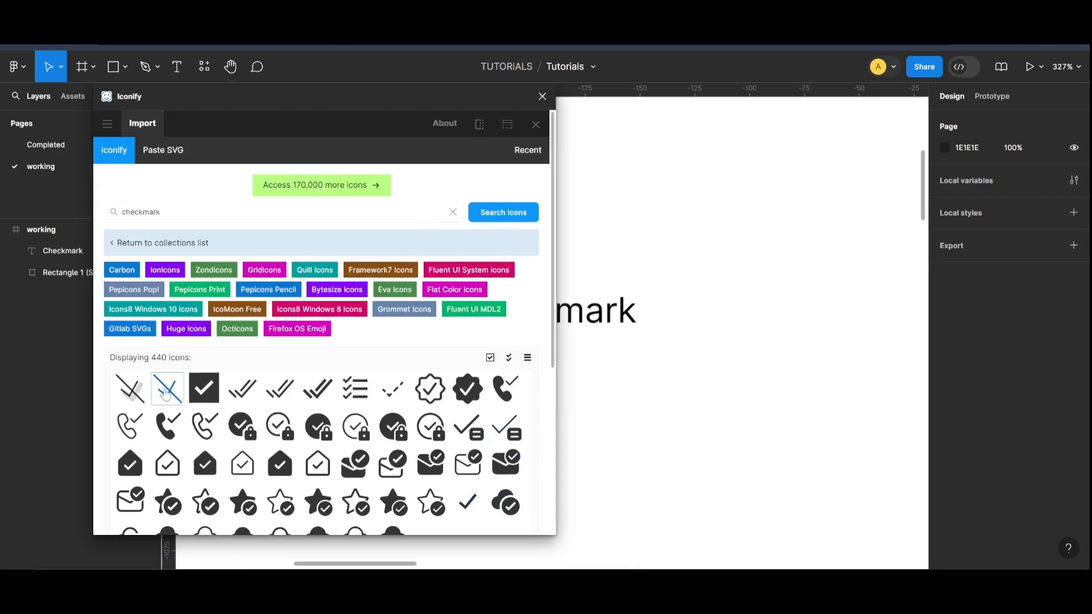
scroll(324, 378, "down", 2)
scroll(279, 473, "down", 2)
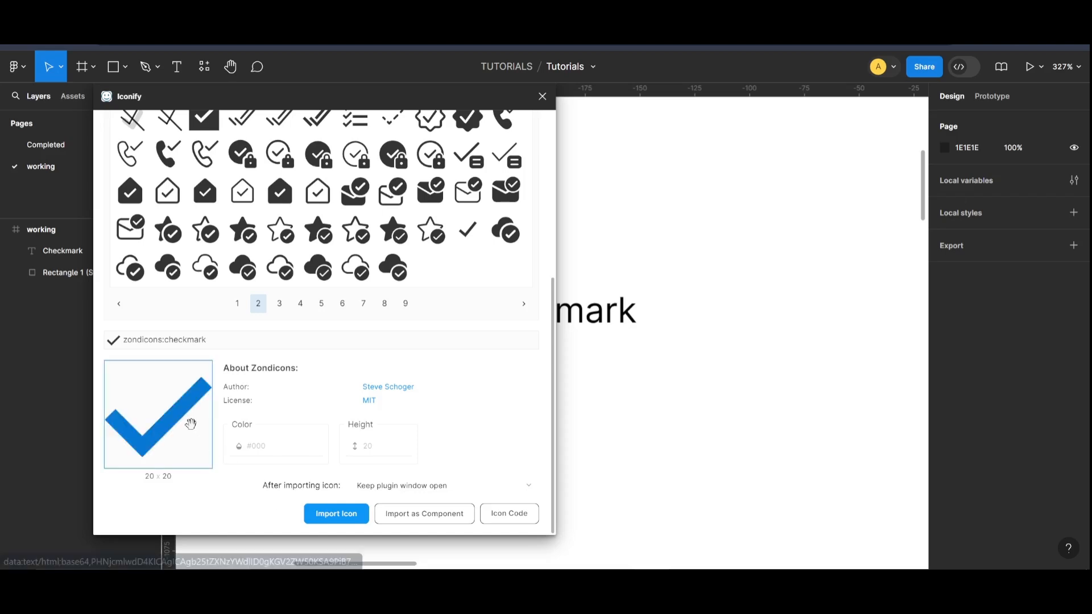
Step: Set the zondicons:checkmark icon's colour to #4ecb71, import it at 20 × 20 and close the plugin
mouse_move(250, 435)
left_click(290, 428)
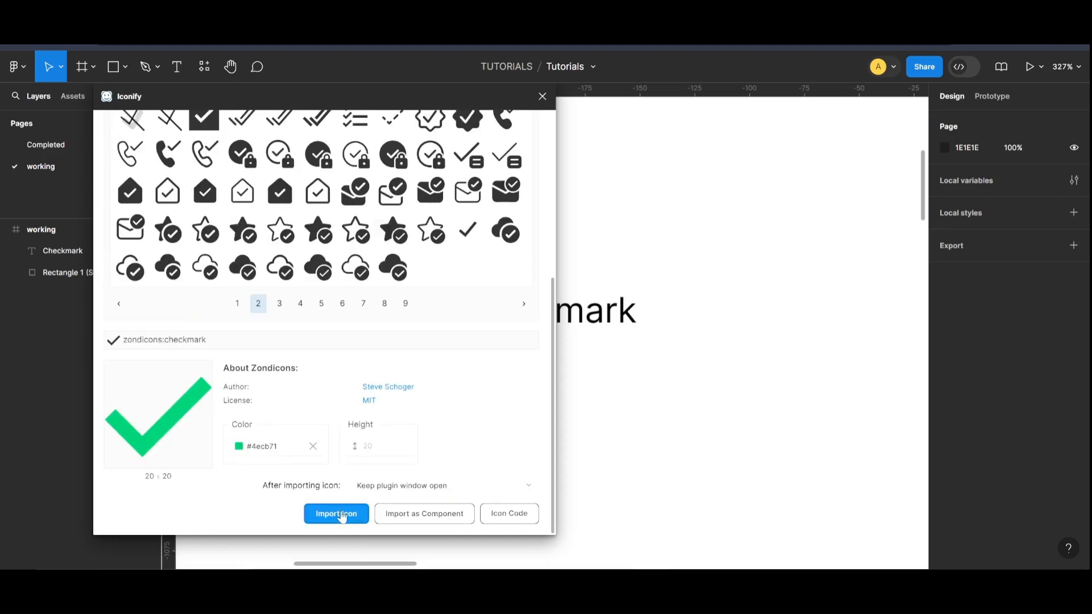
left_click(342, 515)
left_click_drag(476, 104, 383, 105)
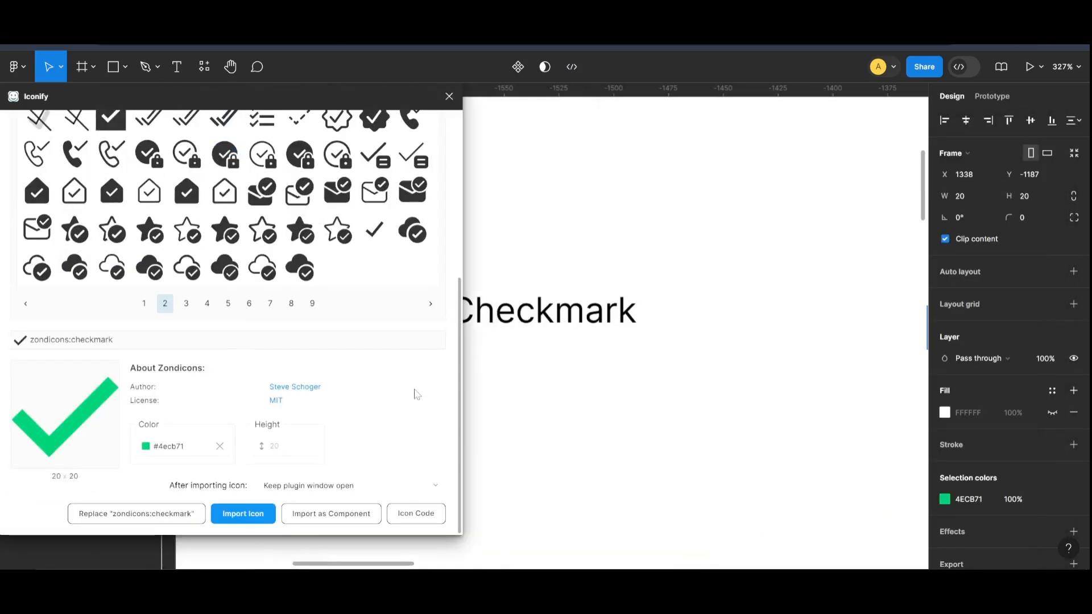
left_click(254, 516)
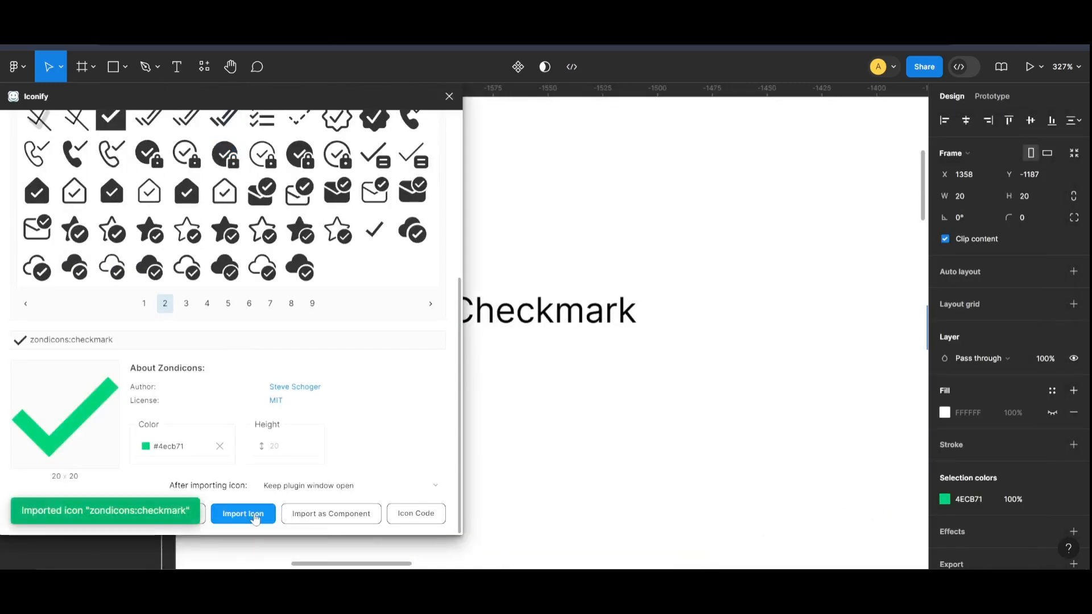
left_click(448, 96)
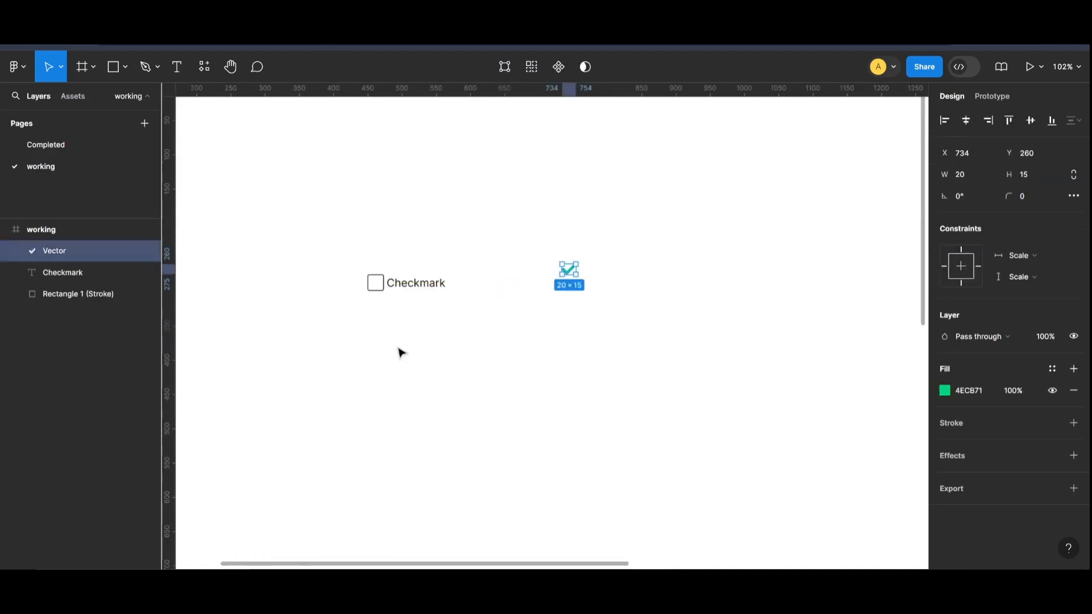
Step: Move the green checkmark vector nearer to the label, above its right end, at about X 599, Y 236
left_click(354, 331)
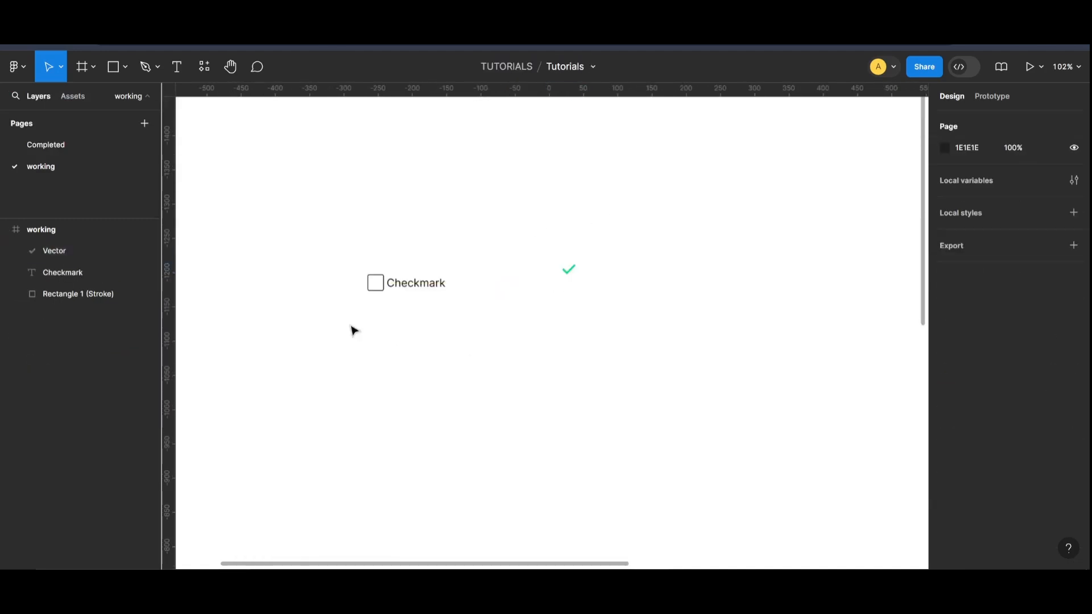
left_click_drag(317, 245, 437, 389)
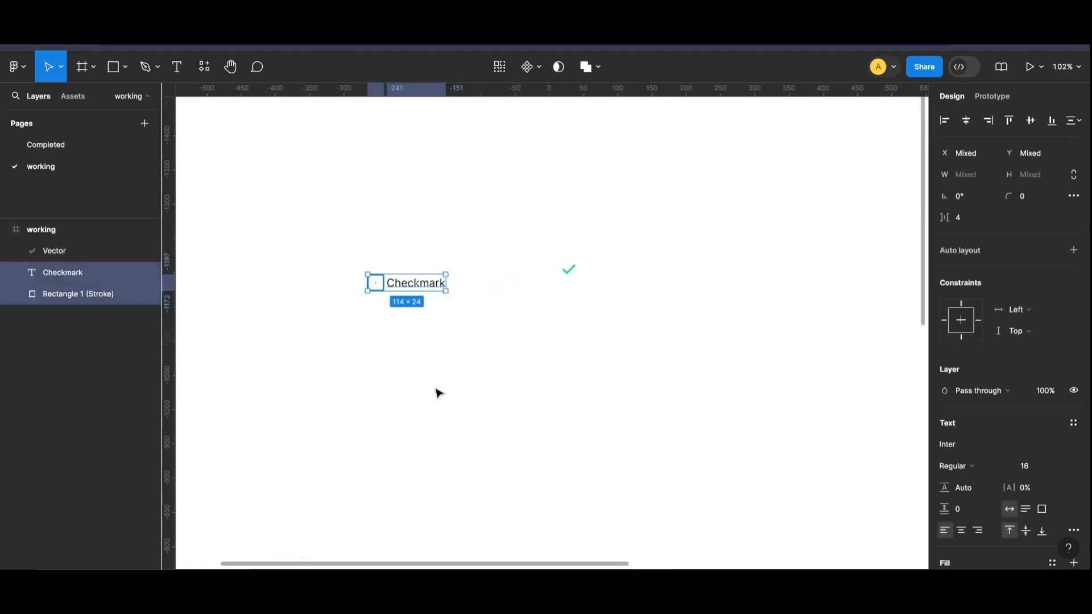
left_click(406, 351)
scroll(377, 305, "up", 5)
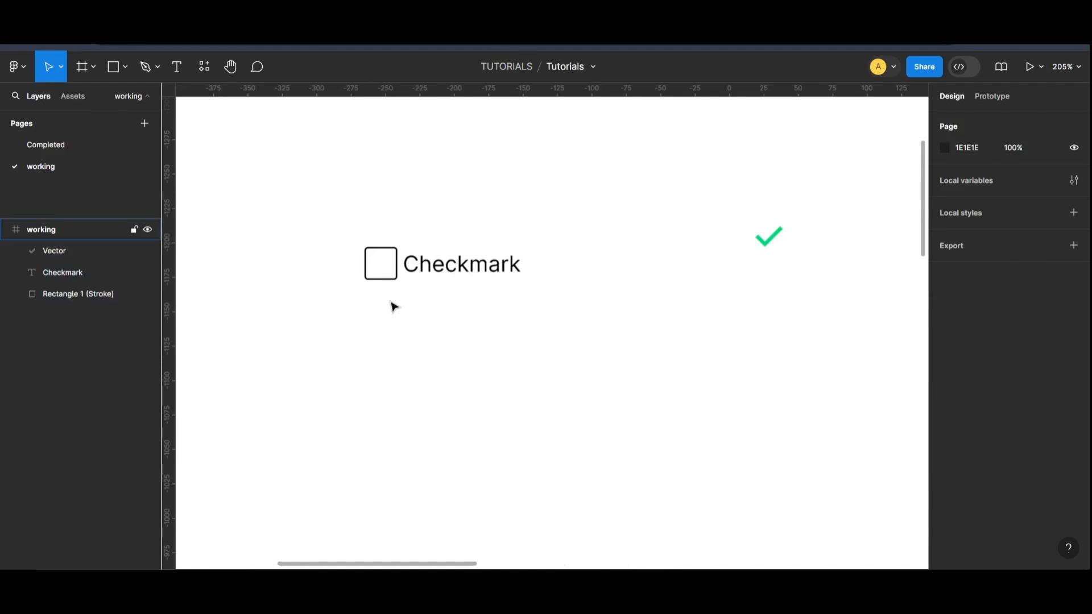
scroll(489, 268, "up", 2)
scroll(486, 227, "up", 2)
left_click(917, 227)
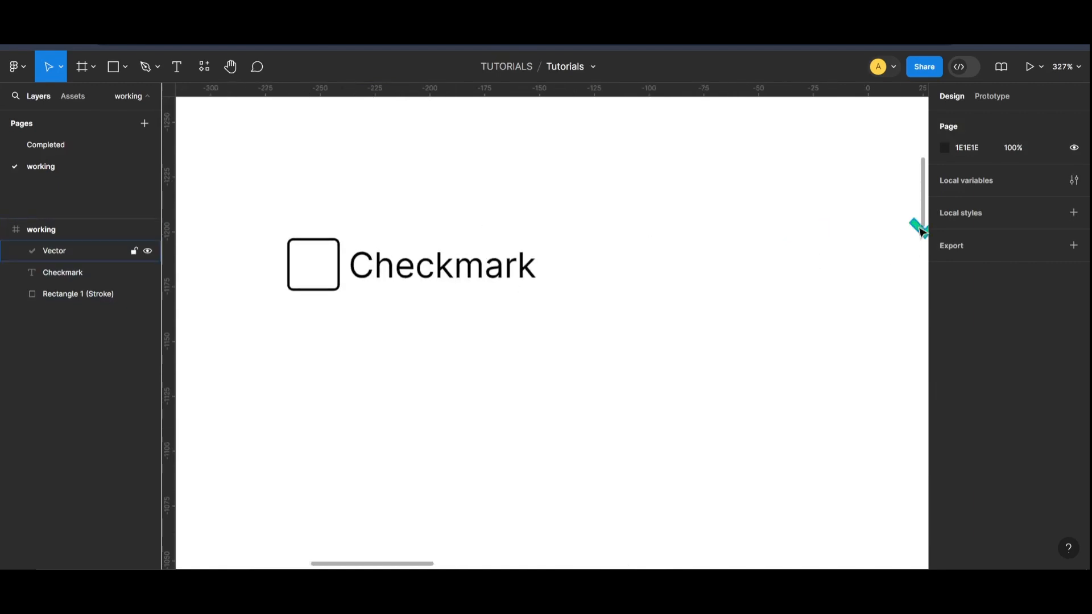
left_click_drag(656, 256, 624, 177)
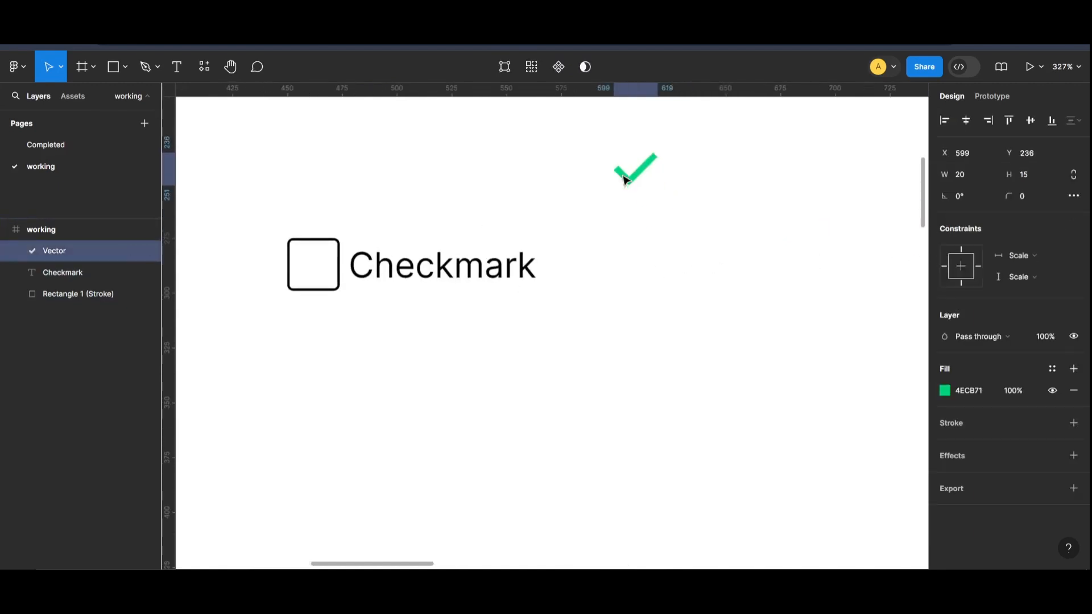
left_click(438, 421)
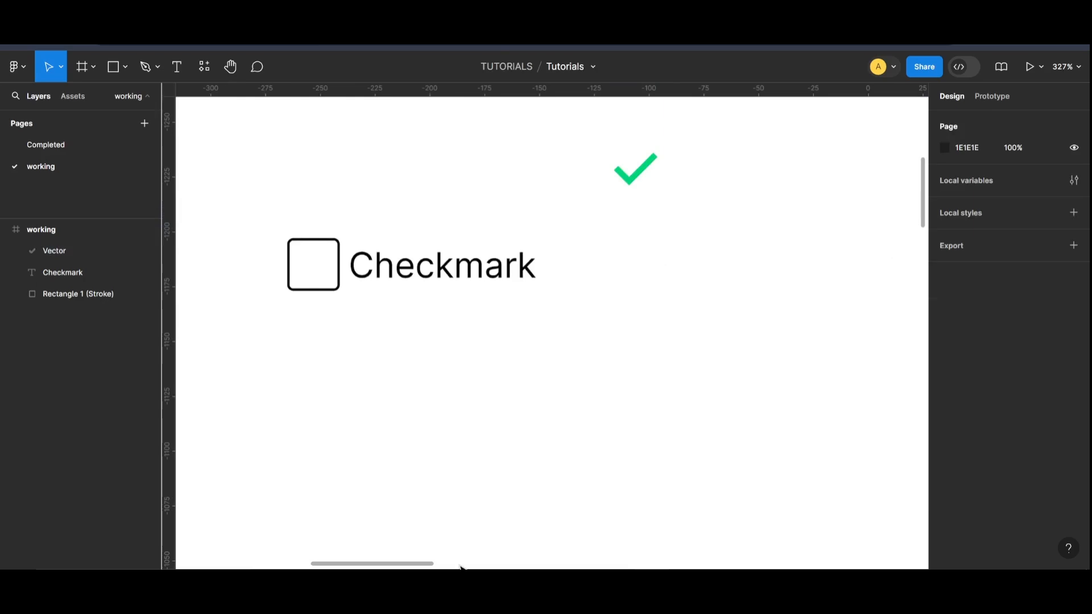
Step: Draw a small rectangle of about 15 × 14 inside the outlined square
mouse_move(416, 567)
left_mouse_down()
mouse_move(395, 566)
mouse_move(414, 568)
left_mouse_up()
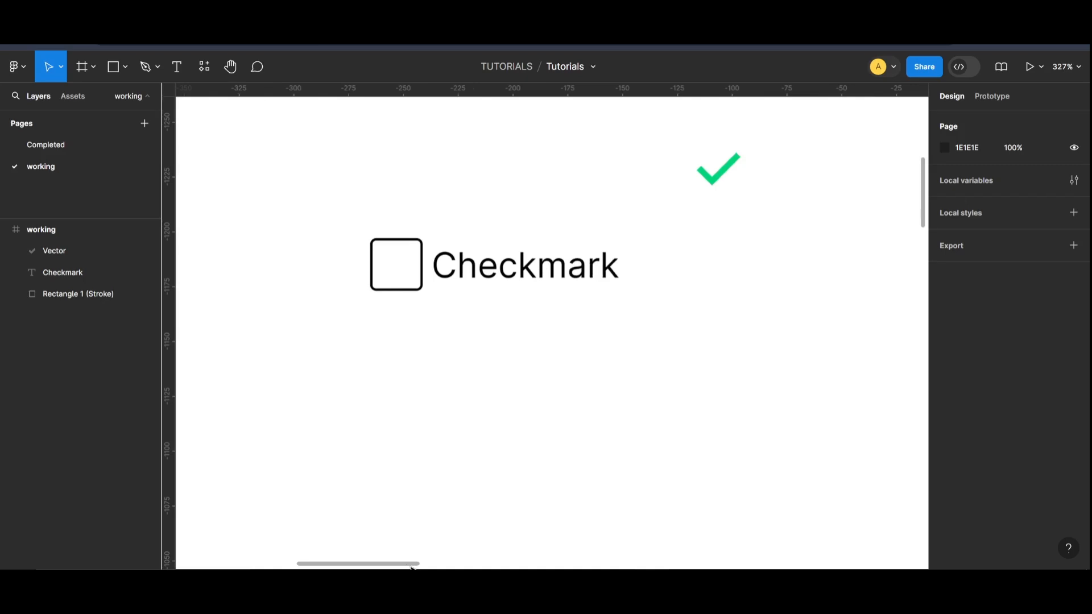
left_click(124, 68)
left_click(110, 101)
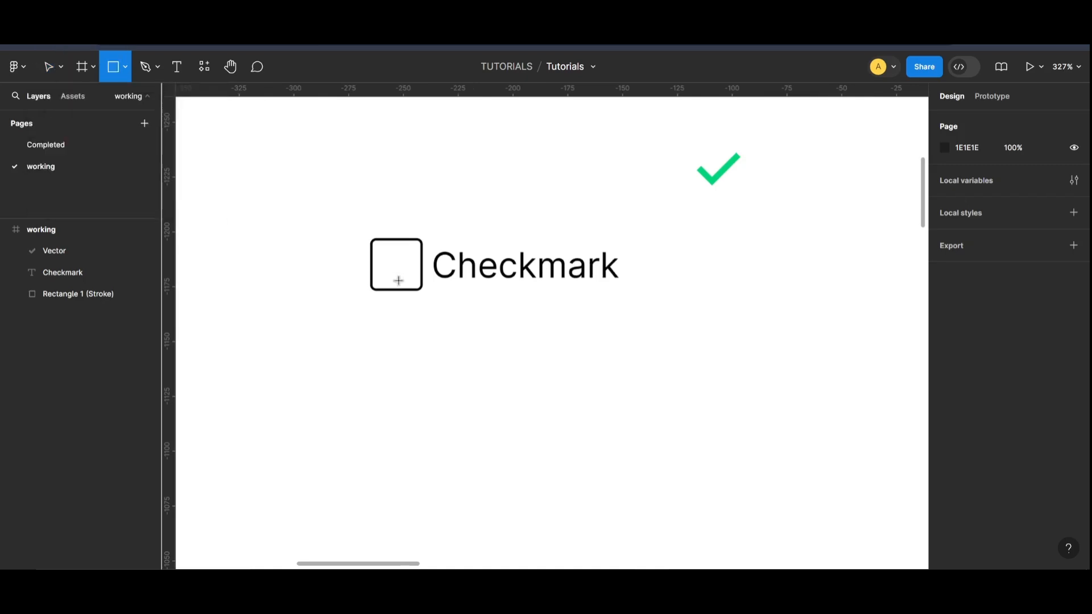
left_click_drag(379, 246, 412, 279)
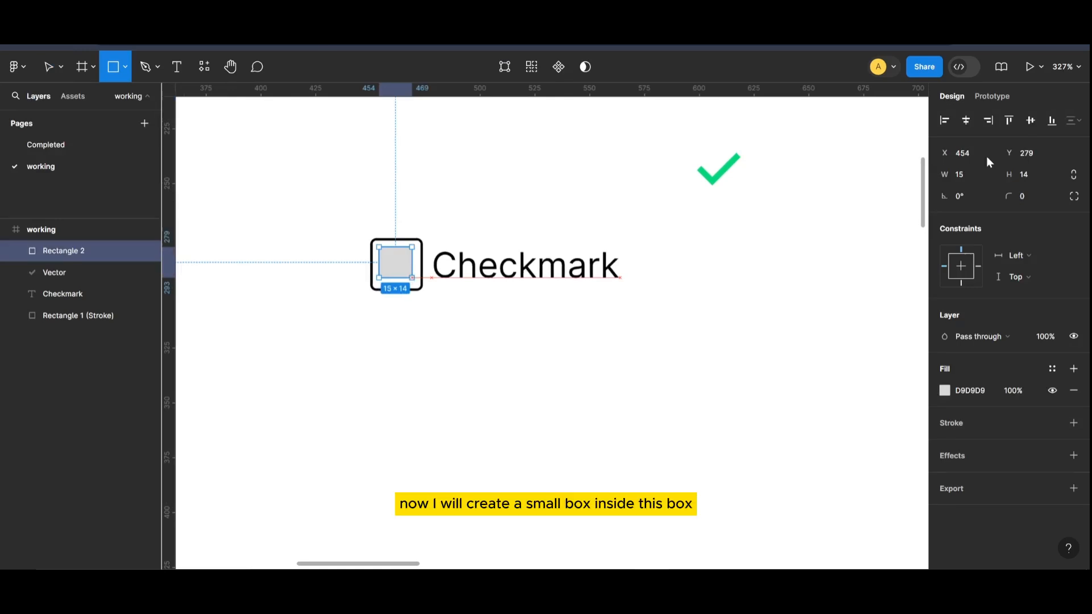
Step: Resize the small grey rectangle to 12 × 12 and centre it inside the outlined square at X 456, Y 281
left_click(961, 174)
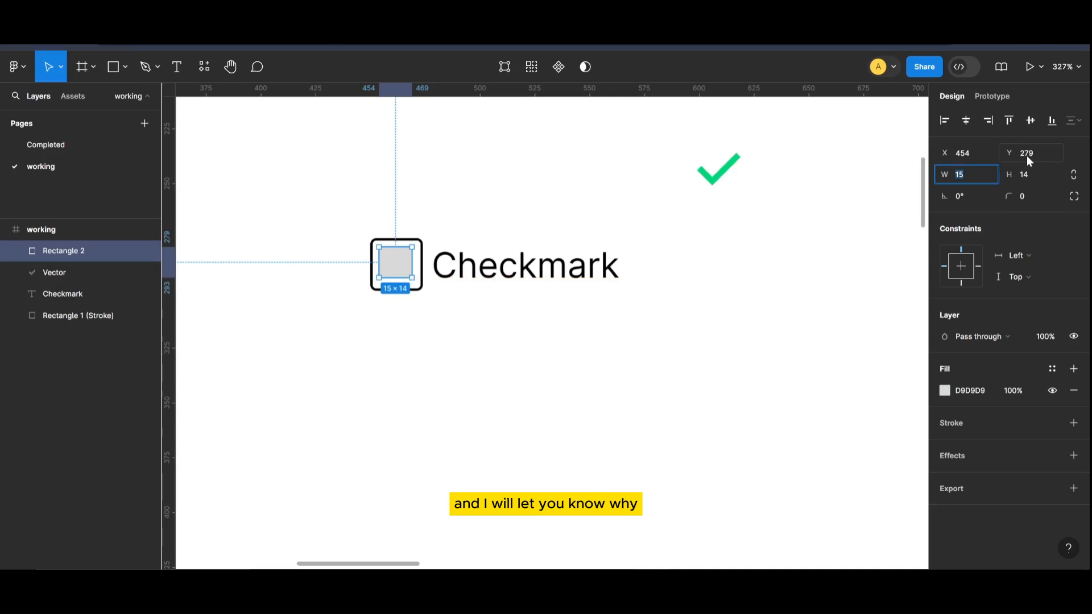
type("12")
left_click(1034, 171)
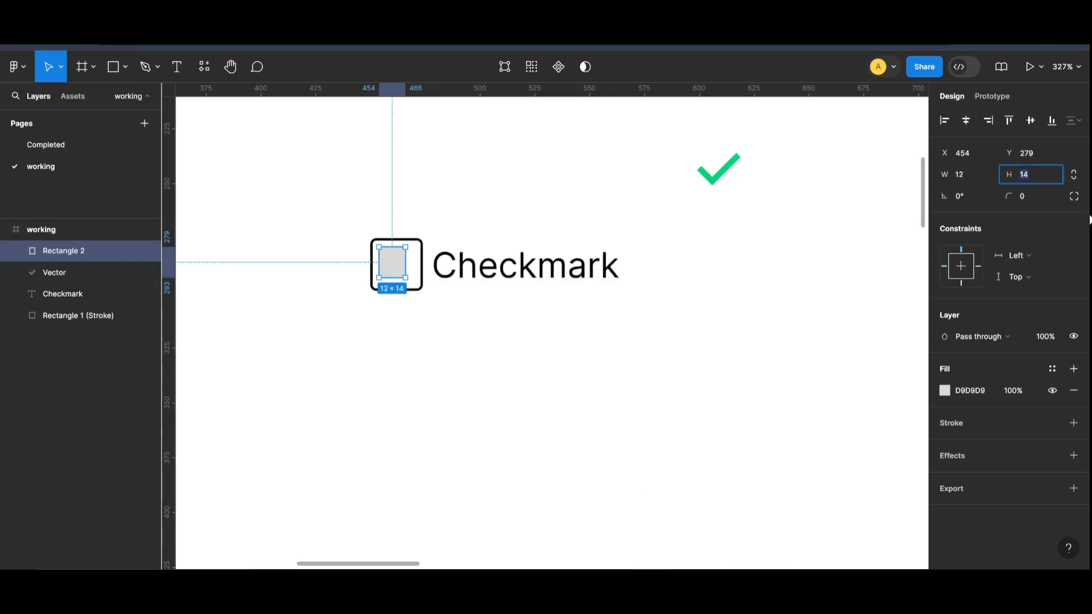
type("12")
key("Return")
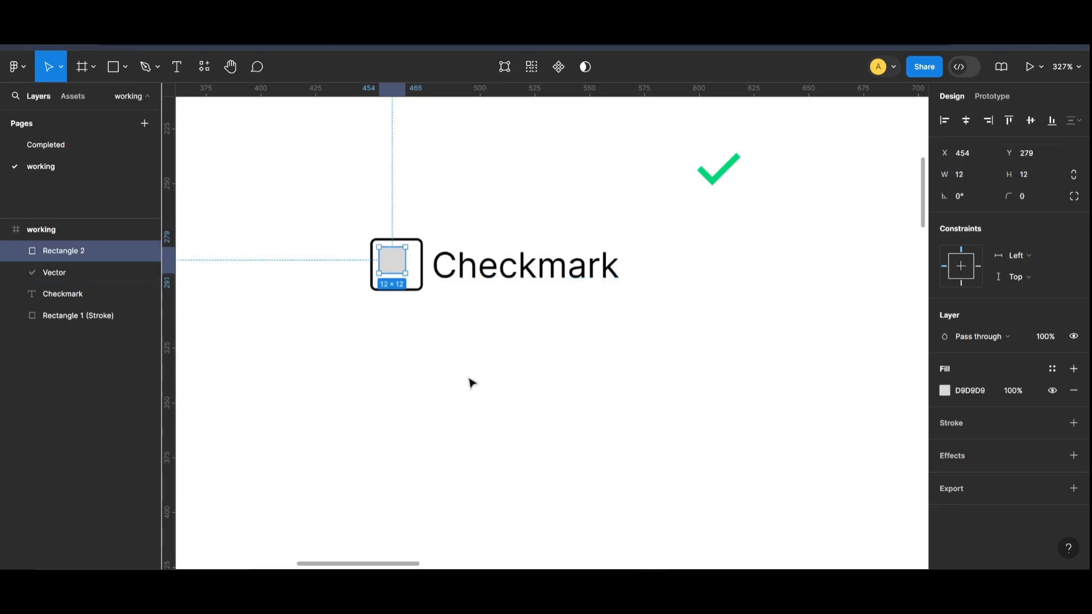
left_click(412, 298)
left_click_drag(400, 260, 405, 265)
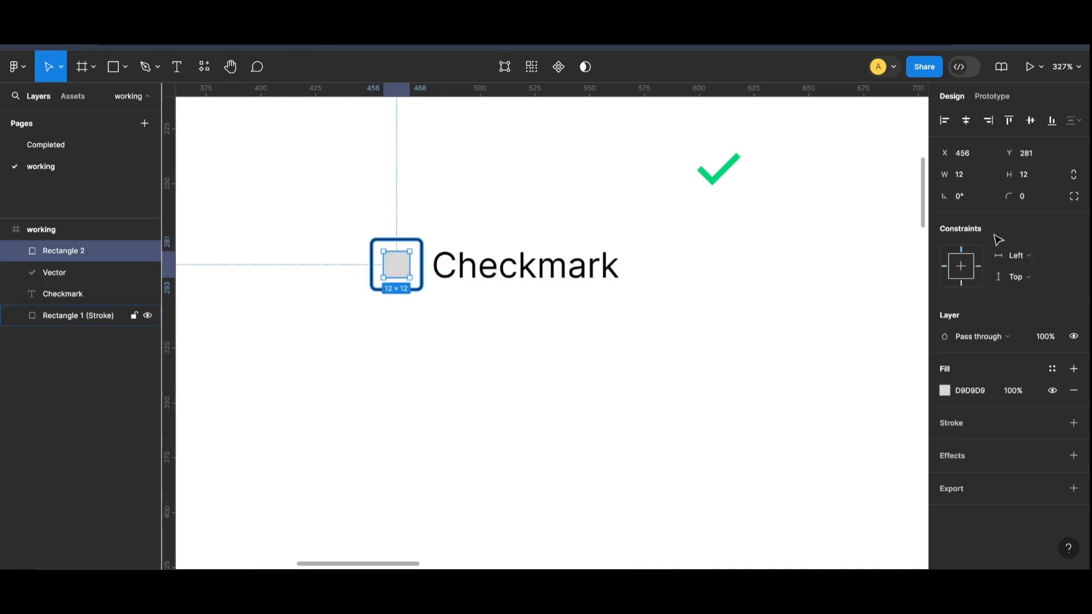
Step: Resize the grey inner rectangle to 16 × 16 and centre it inside the outlined square at X 454, Y 279
left_click(974, 176)
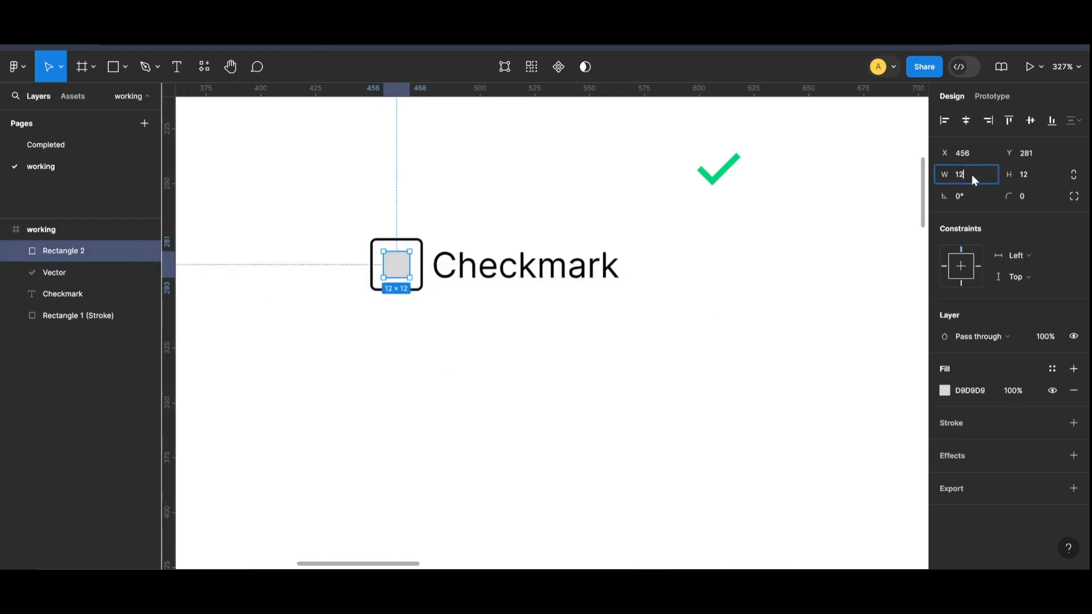
double_click(961, 175)
type("16")
key("Tab")
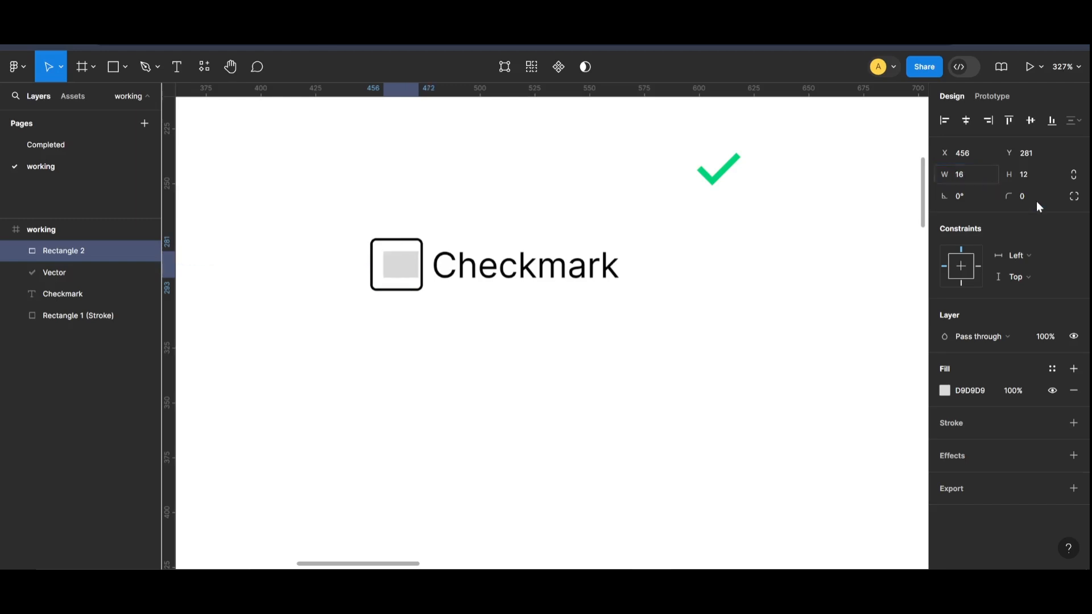
type("1")
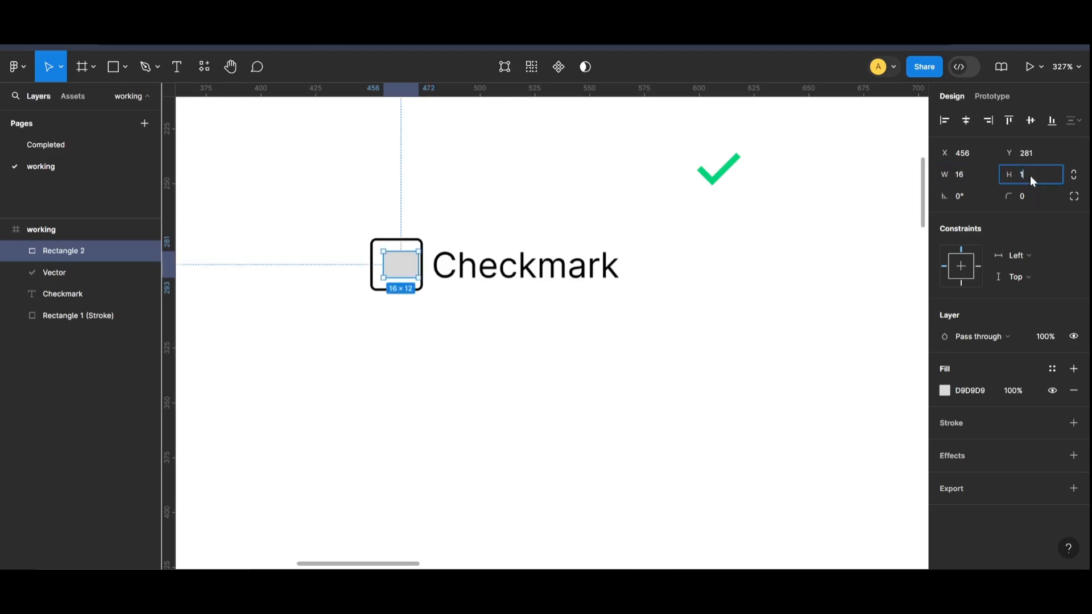
type("6")
key("Return")
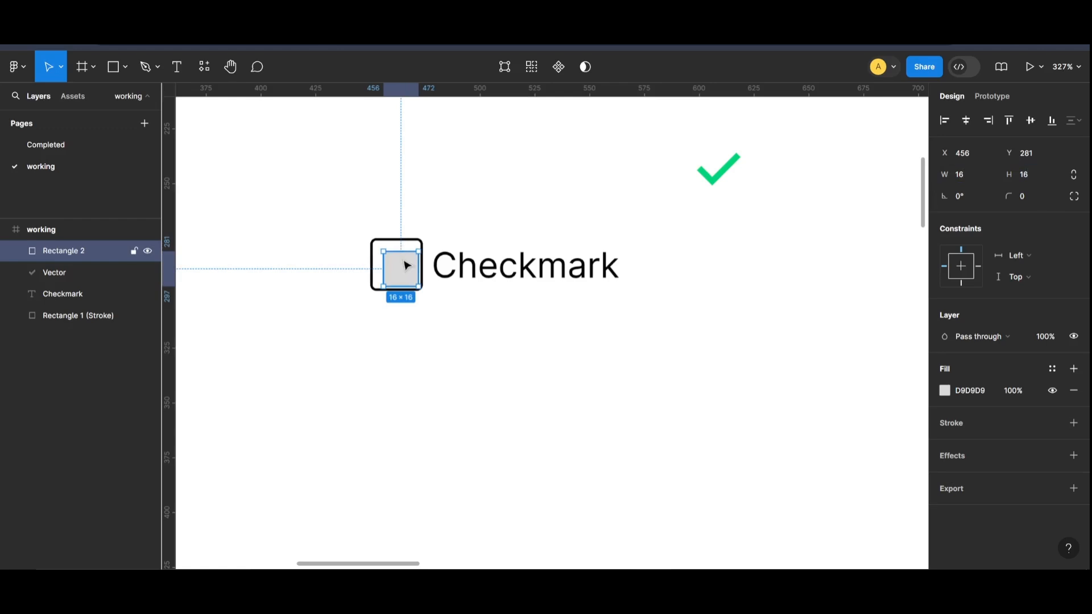
left_click_drag(406, 266, 400, 259)
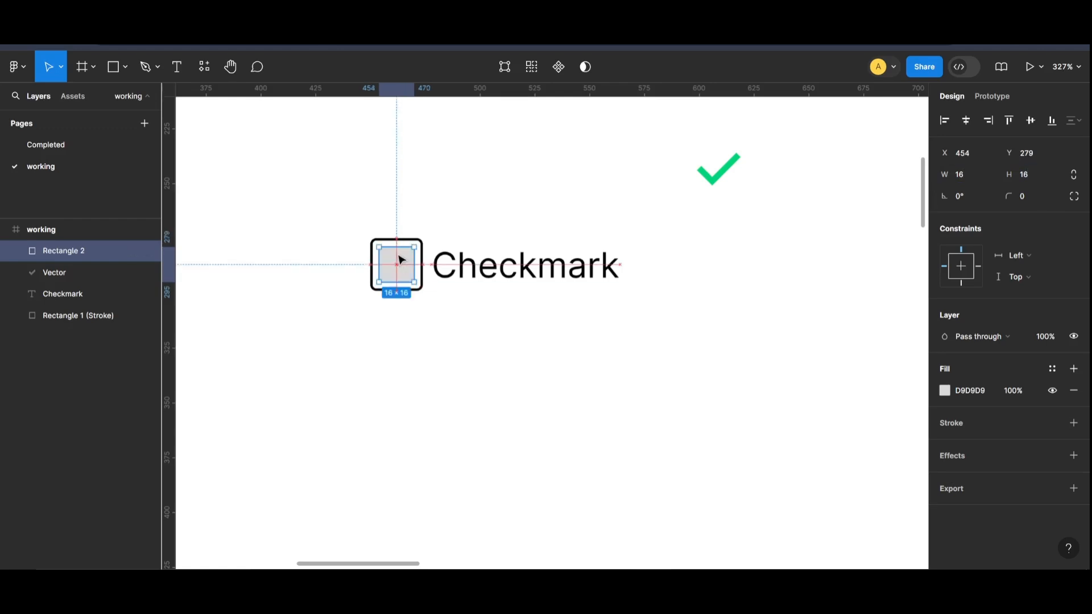
left_click(472, 380)
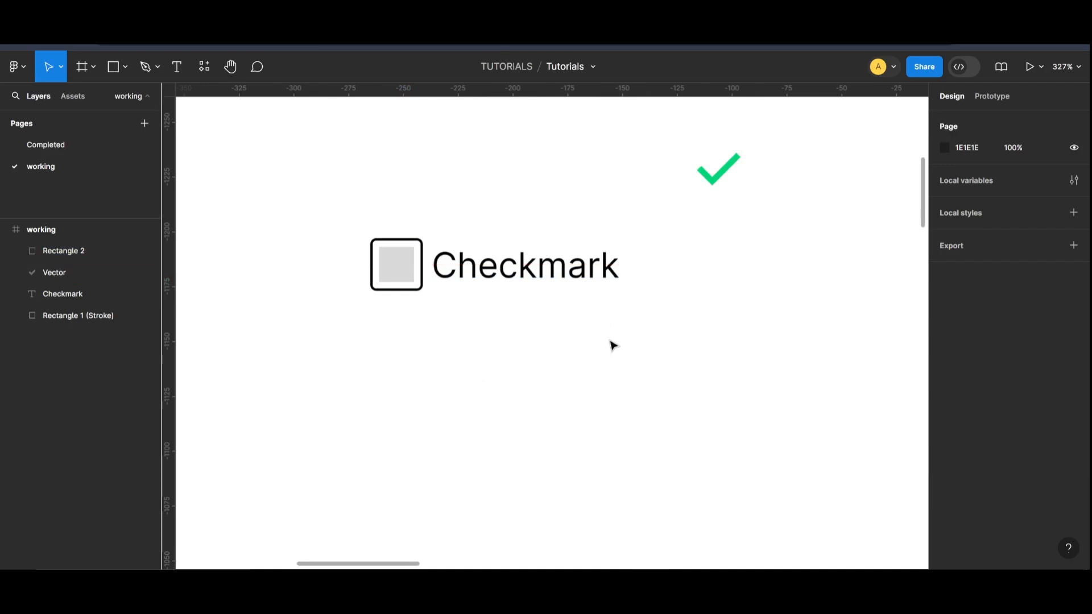
Step: Move the green checkmark vector over the grey inner rectangle and bring it to the front
left_click(722, 184)
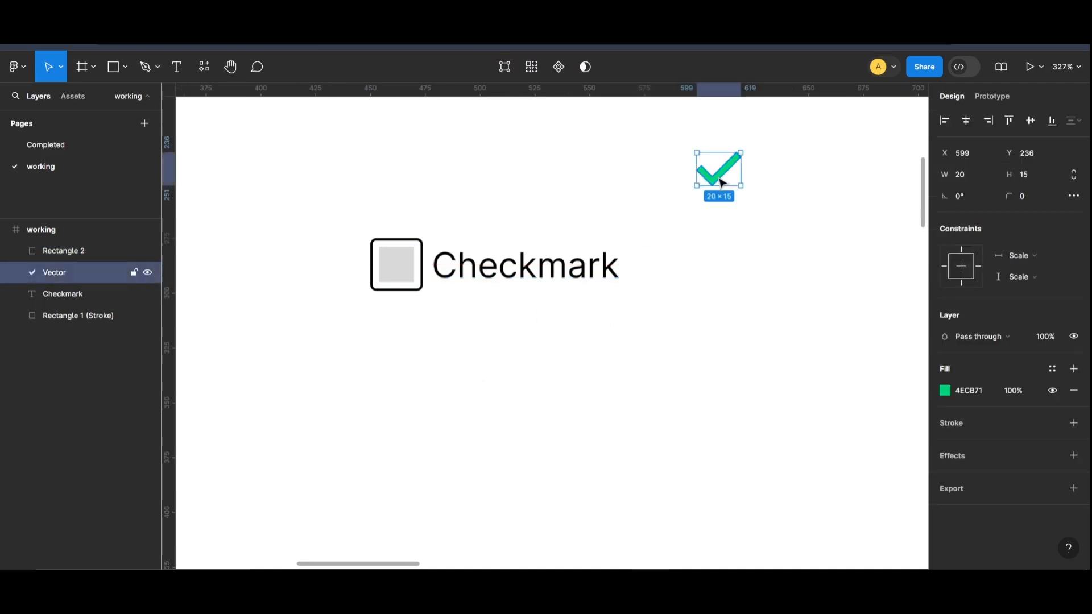
left_click_drag(721, 182, 397, 274)
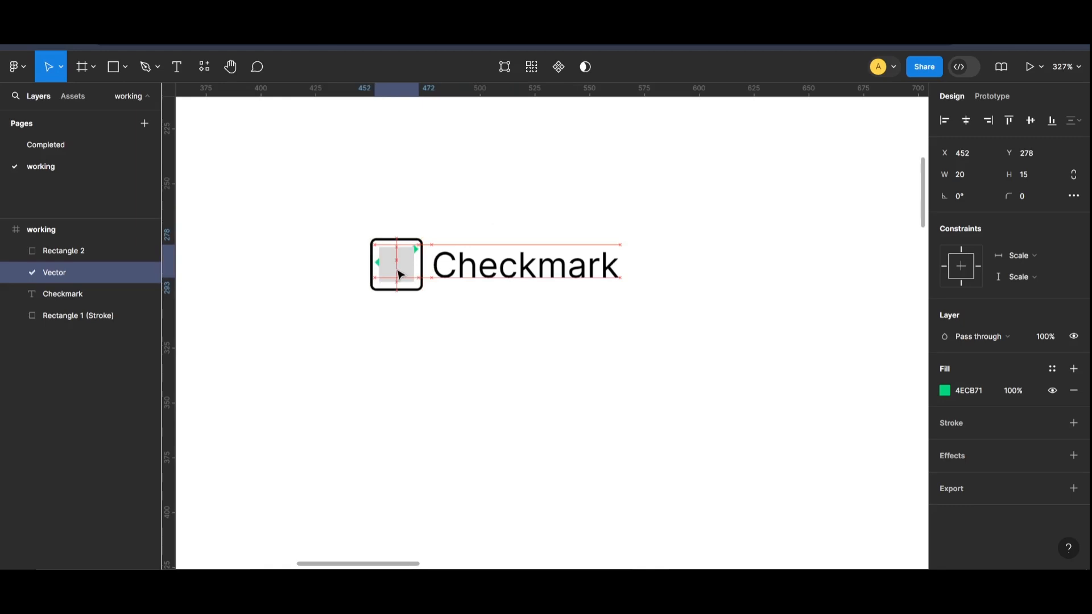
right_click(396, 273)
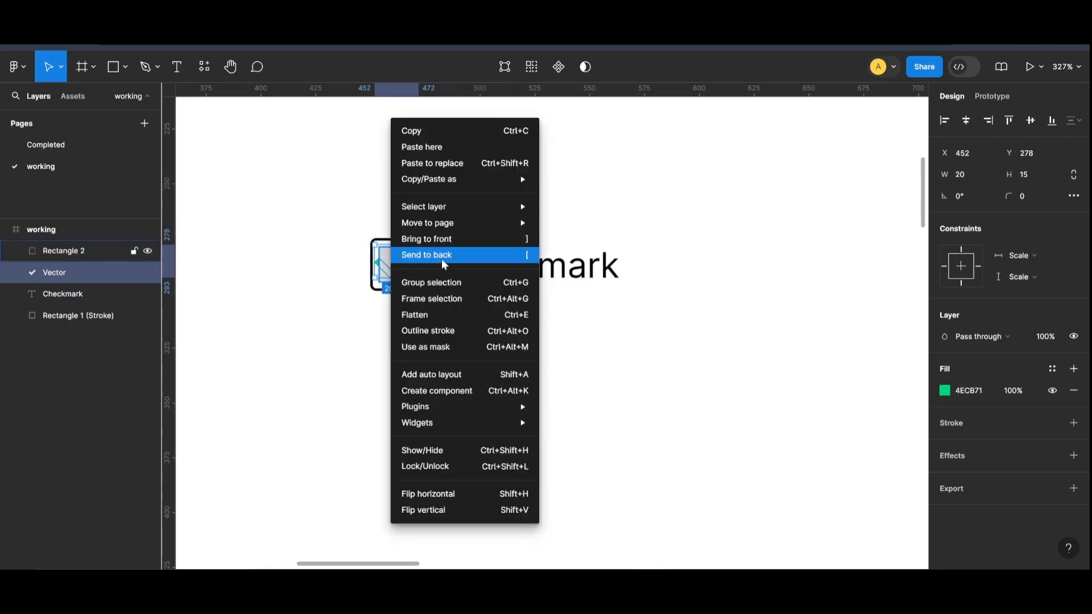
left_click(465, 239)
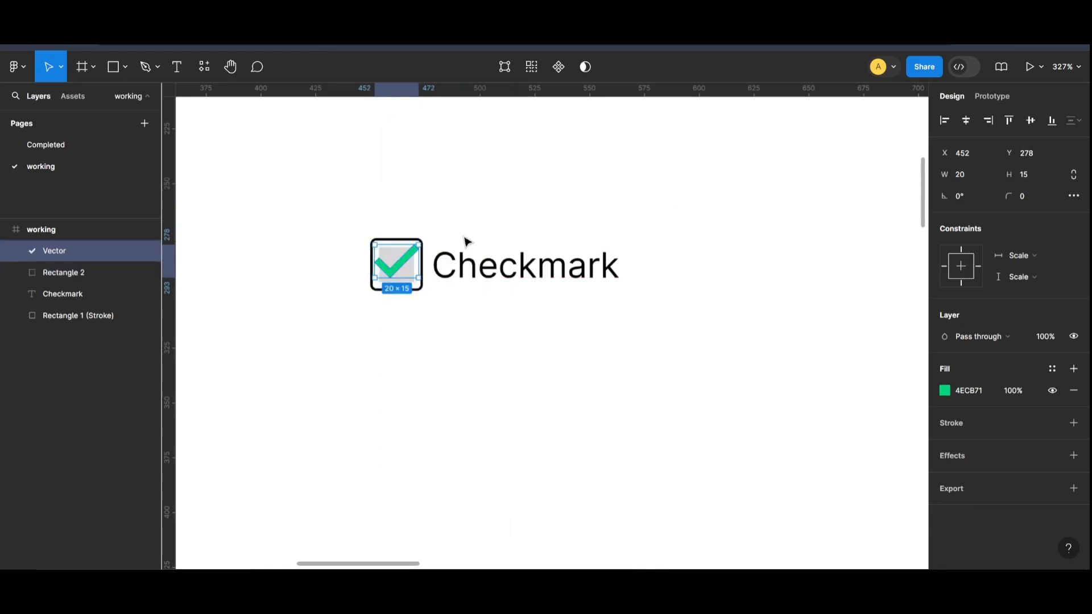
left_click(419, 317)
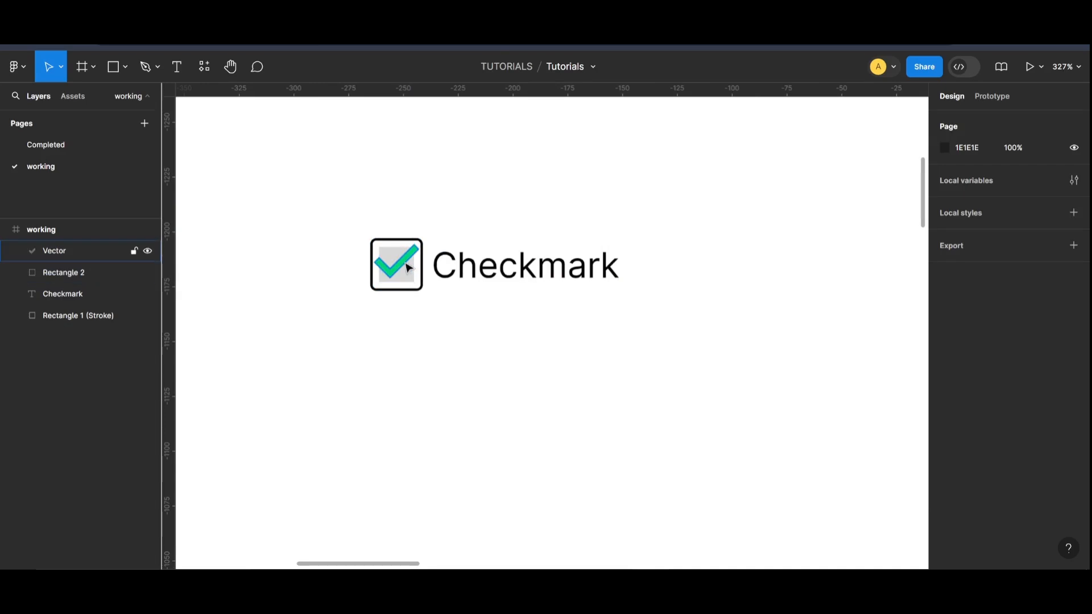
Step: Centre the green checkmark inside the outlined square at X 452, Y 280
left_click(408, 273)
left_click_drag(405, 269, 407, 272)
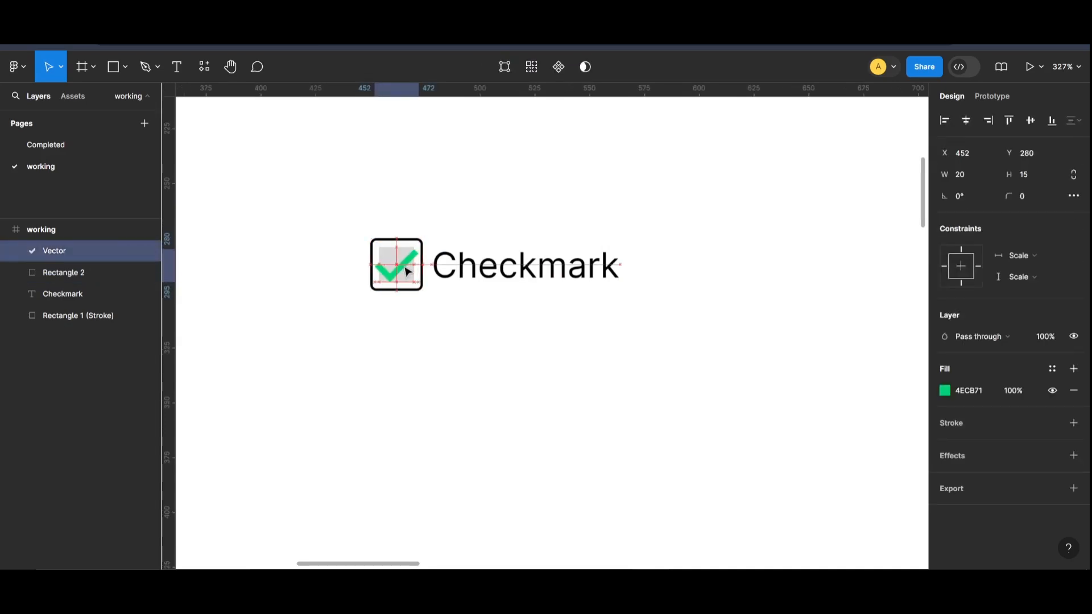
left_click(568, 401)
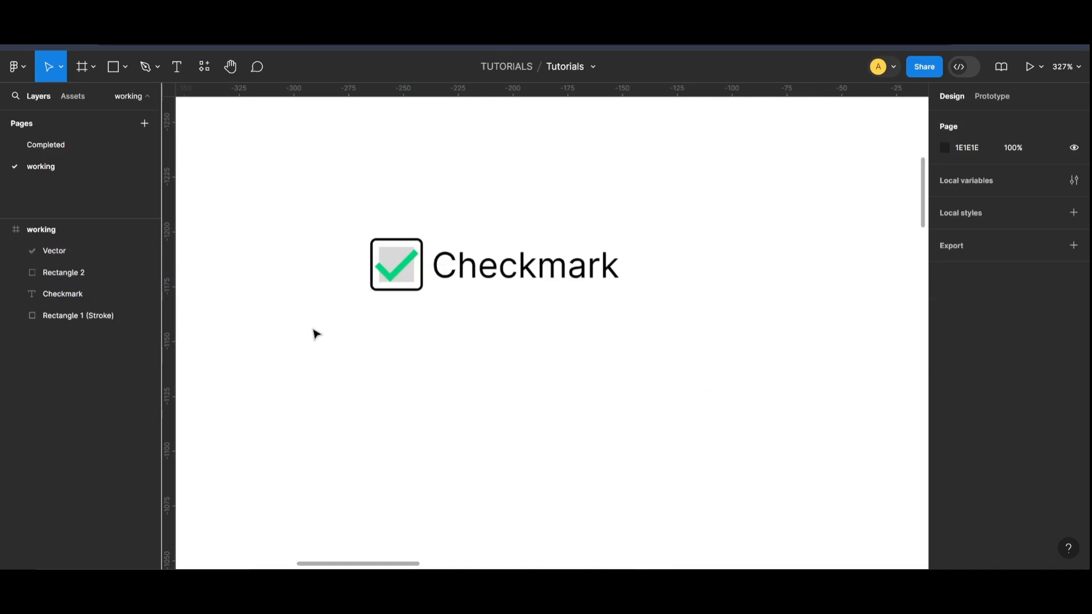
Step: Lock the proportions of the green checkmark vector
left_click(400, 279)
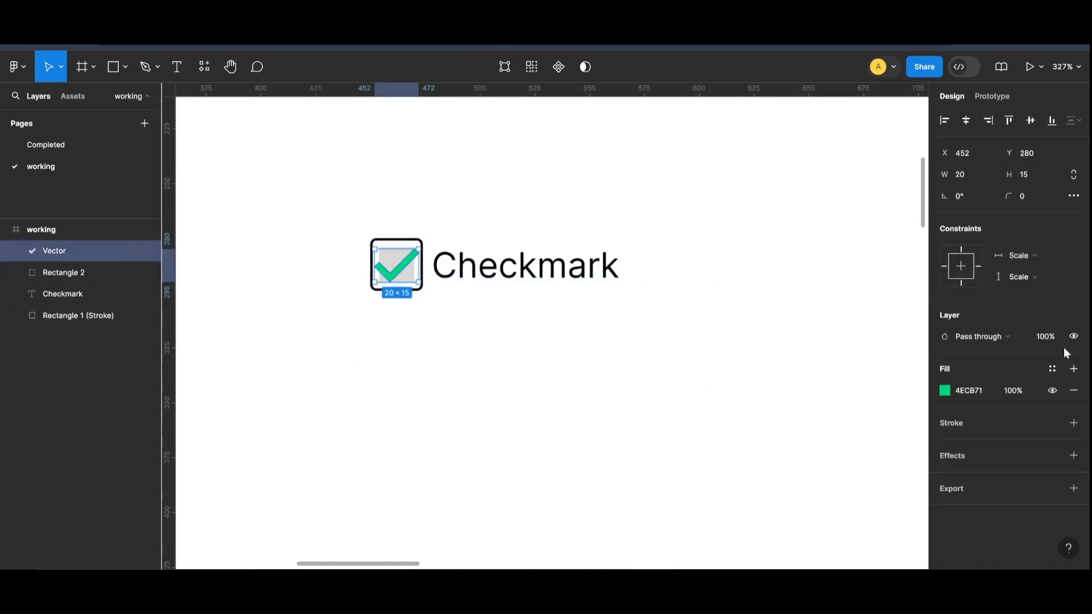
left_click(1073, 174)
left_click(958, 175)
left_click(385, 336)
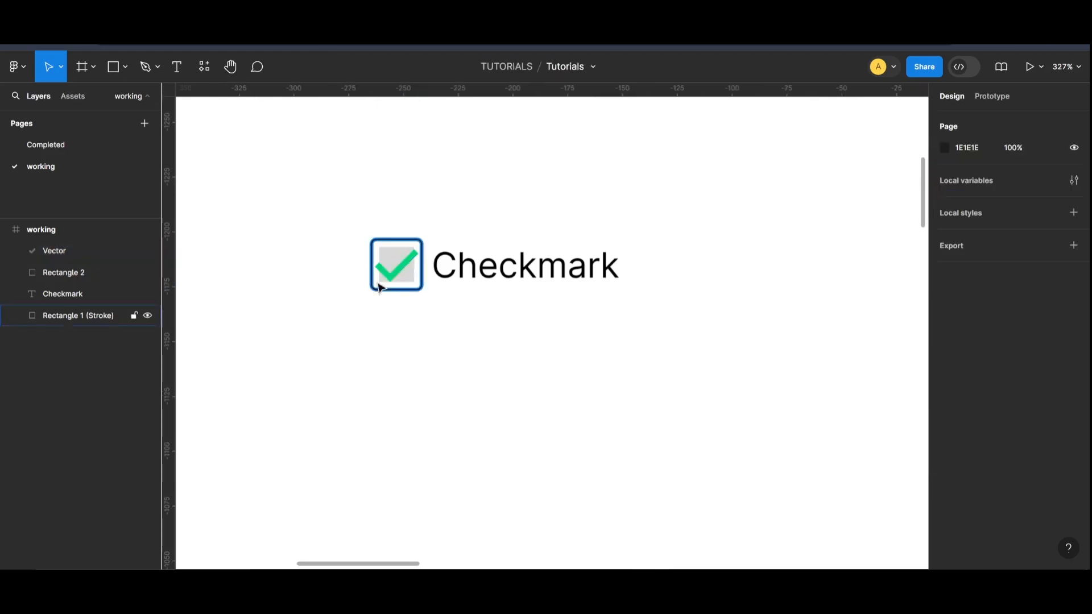
Step: Try to scale the green checkmark down freehand so it fits within the grey inner rectangle
left_click(392, 281)
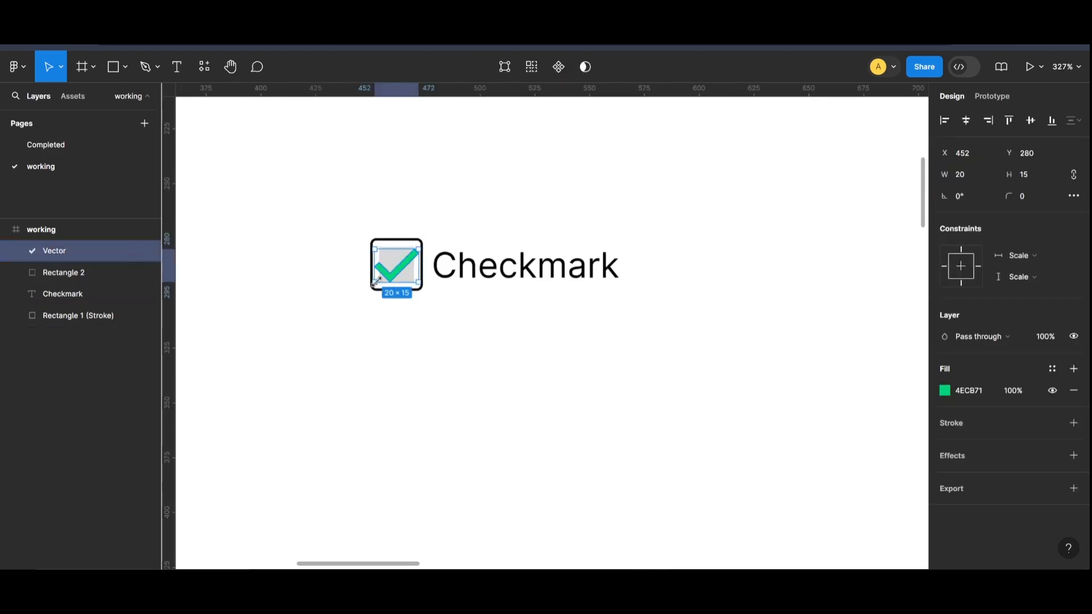
left_click_drag(375, 281, 399, 277)
left_click(424, 371)
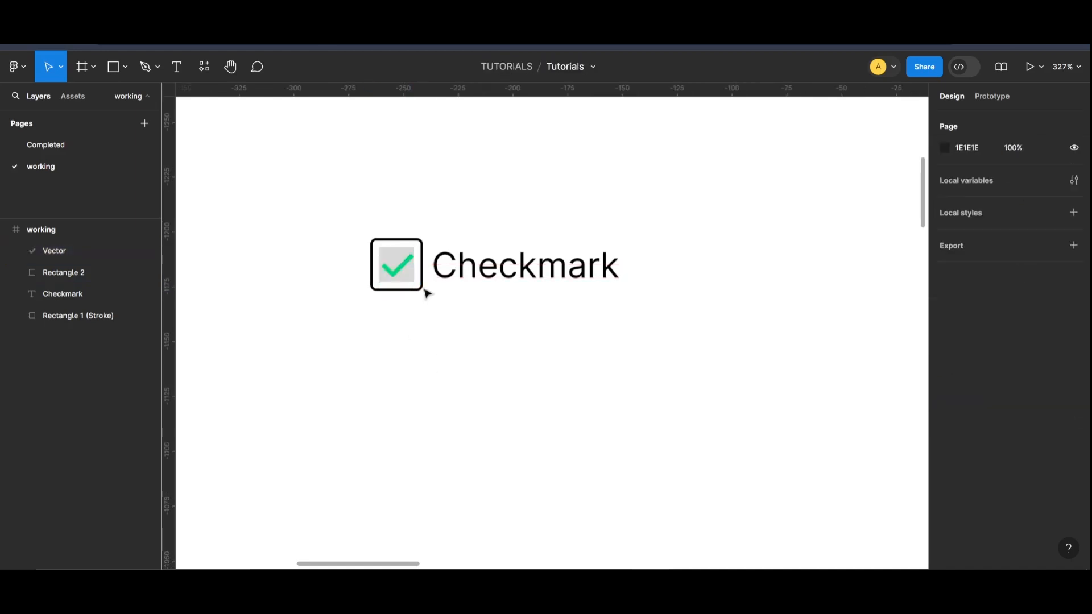
Step: Hide and show the grey inner rectangle to examine how the checkmark sits in the outlined square
left_click(87, 276)
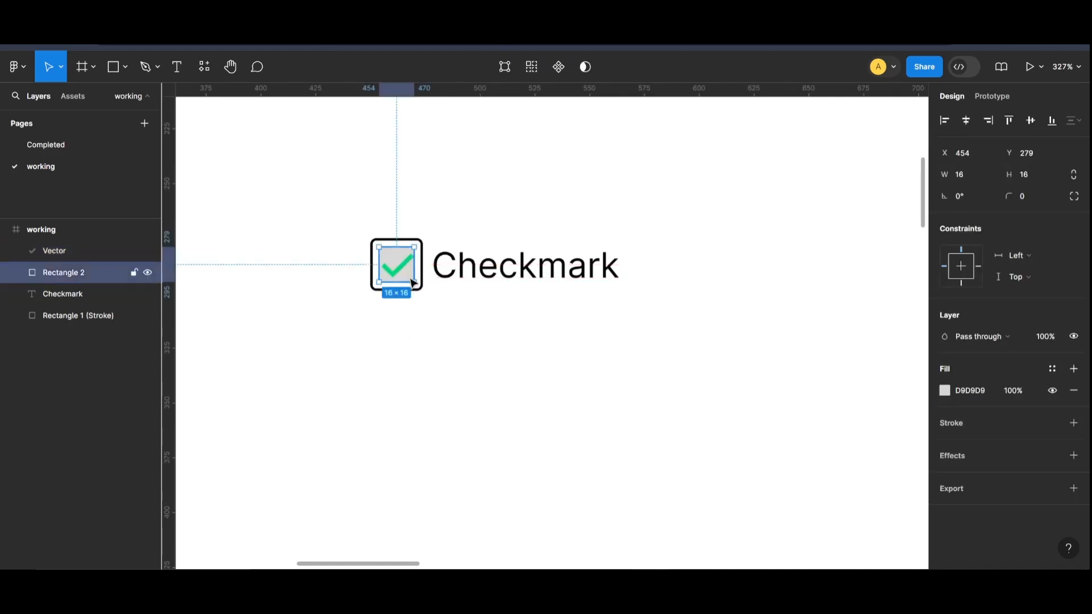
left_click(145, 272)
left_click(146, 272)
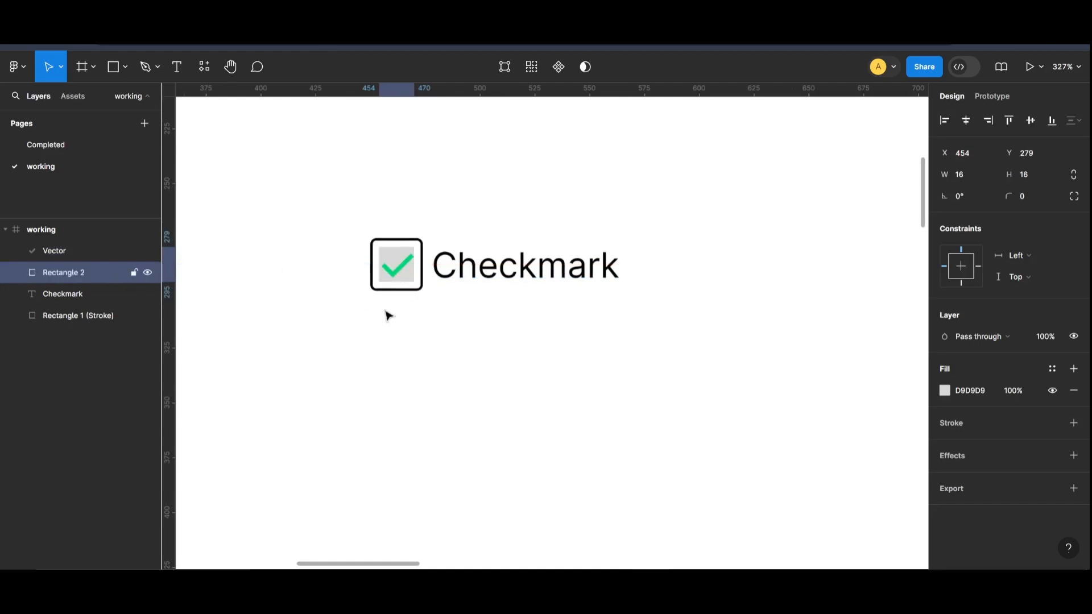
key("ctrl+shift+h")
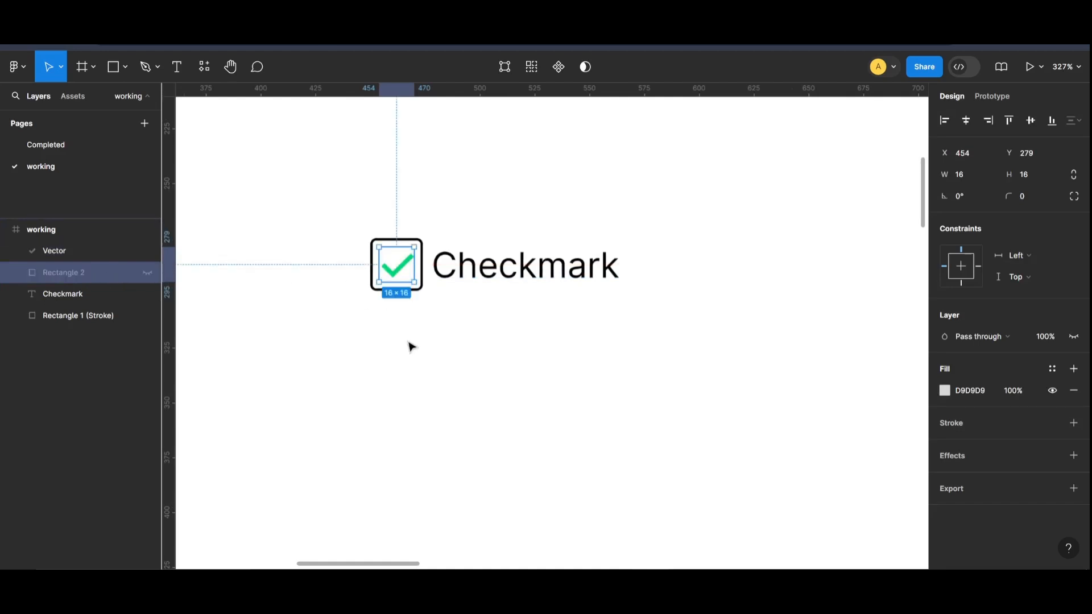
key("ctrl+shift+h")
left_click(410, 343)
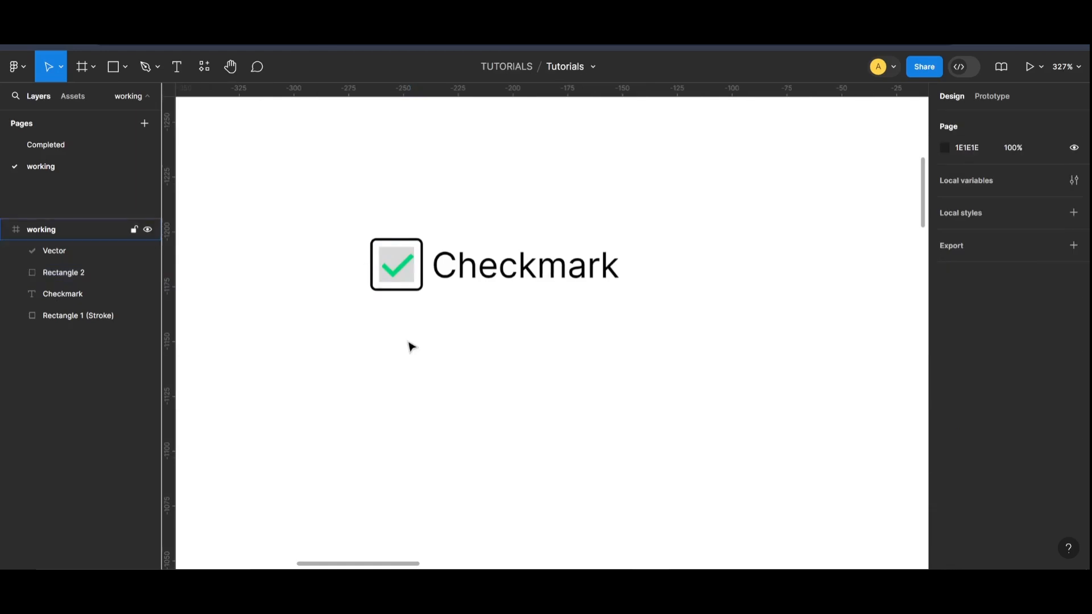
Step: Undo the freehand scaling of the green checkmark
key("ctrl+z")
key("ctrl+z")
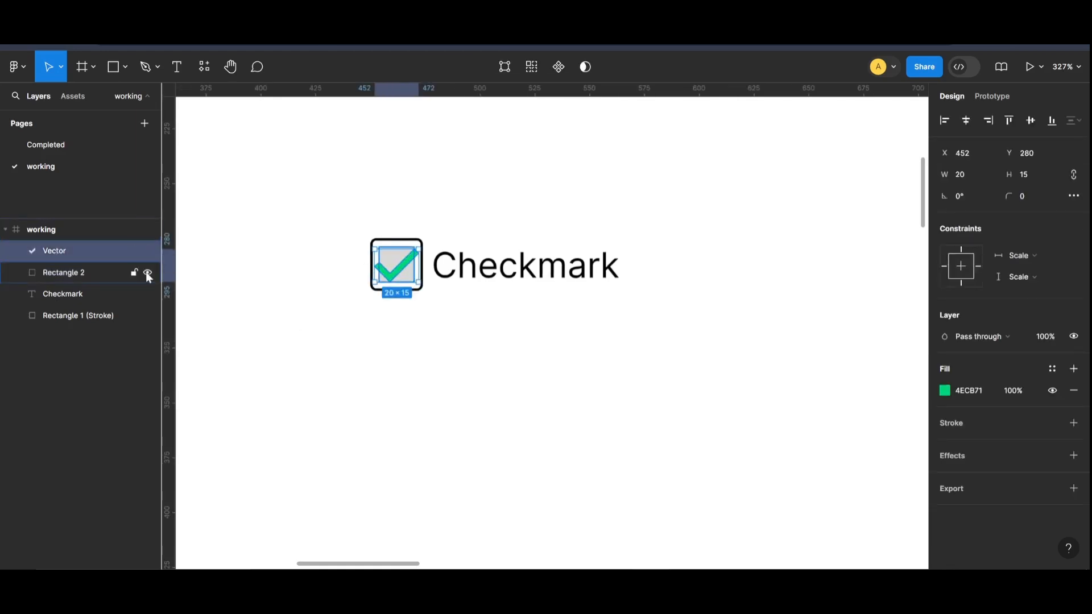
left_click(148, 273)
left_click(148, 274)
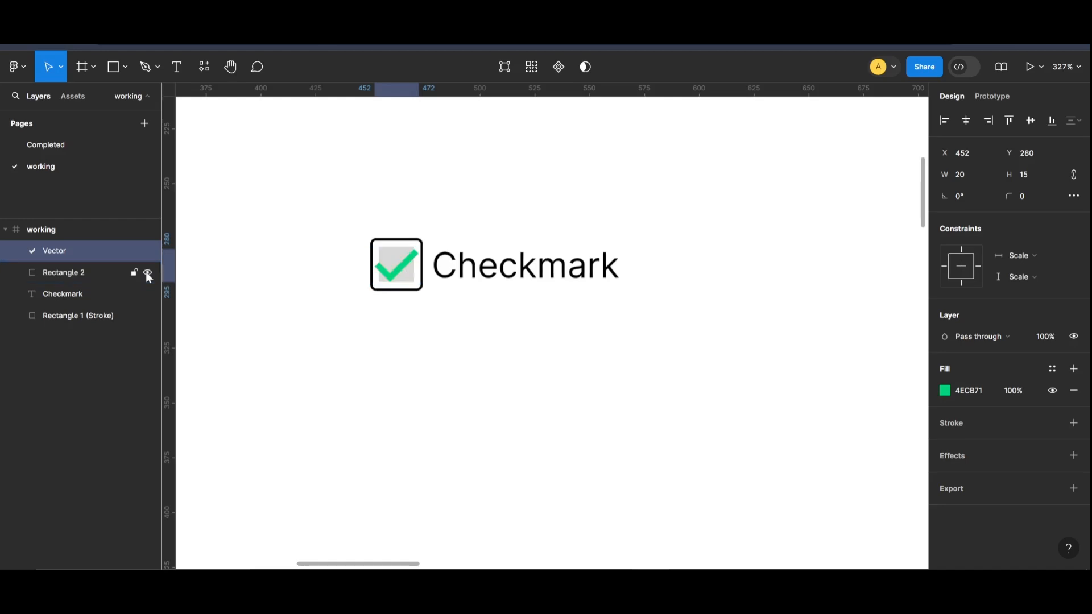
Step: Set the checkmark's width to 17 with locked proportions and centre it on the grey inner rectangle at X 454, Y 281
left_click(415, 260)
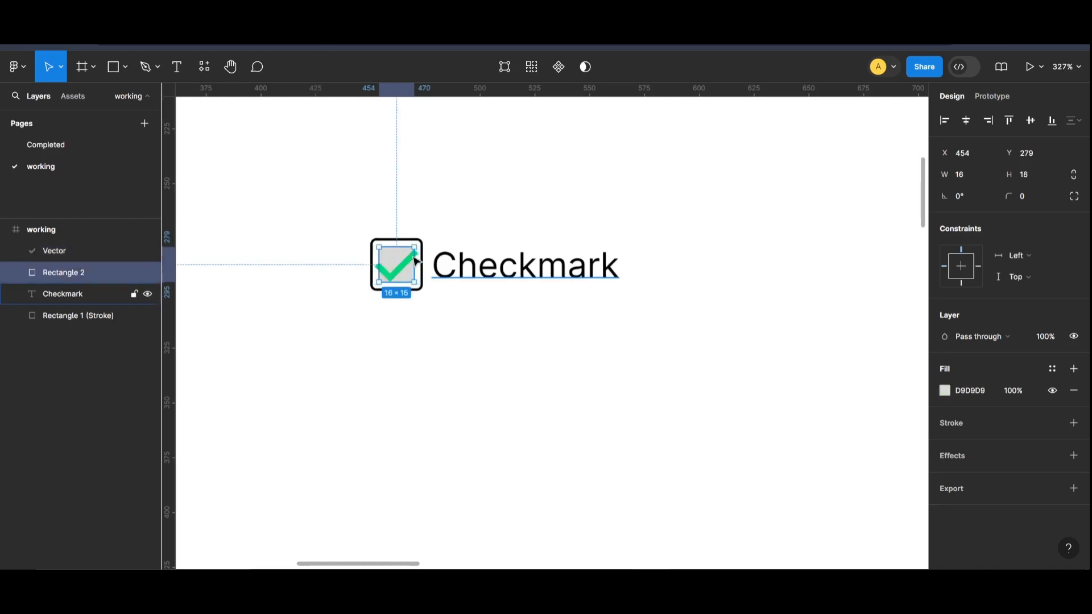
left_click(415, 260)
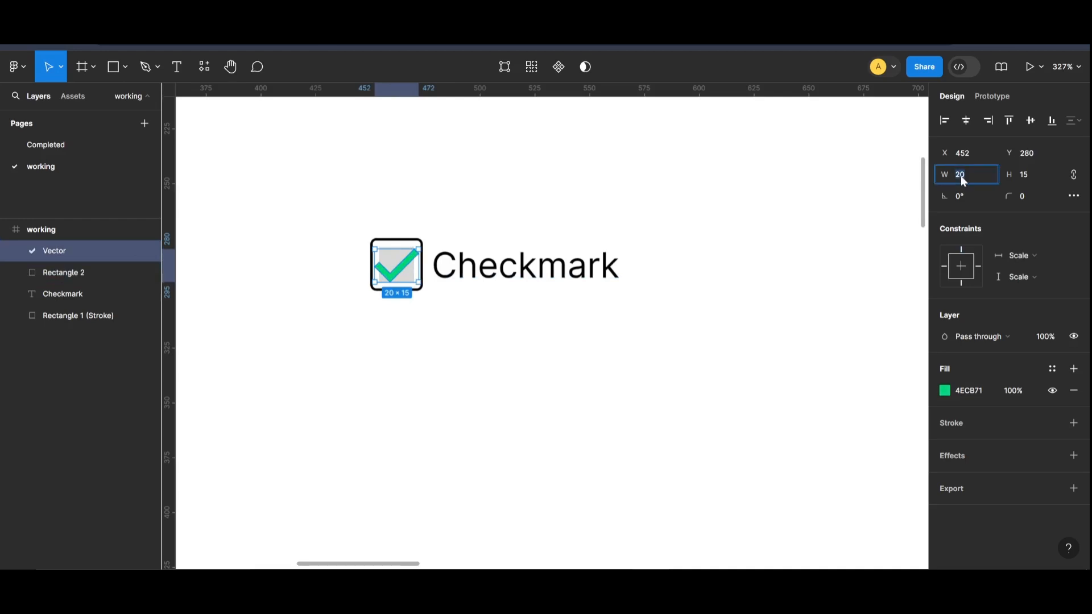
type("18")
key("Return")
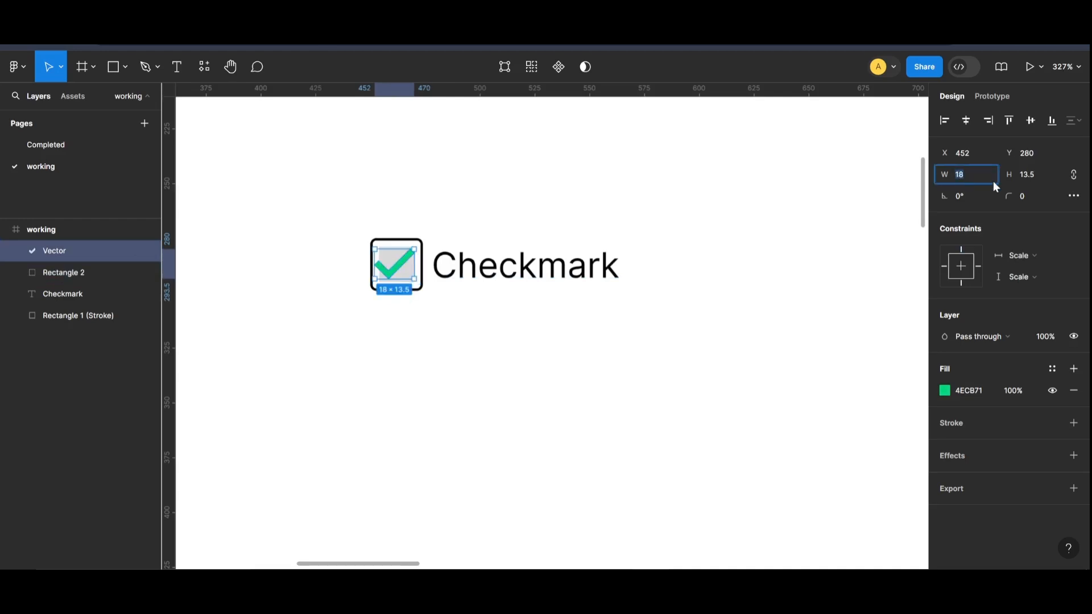
type("17")
key("Return")
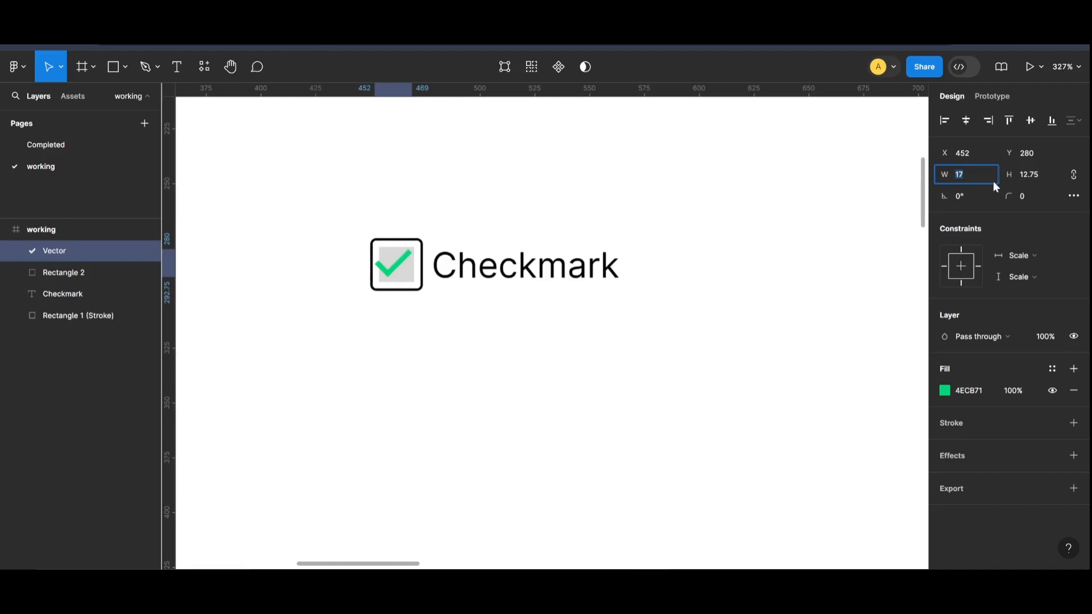
left_click(387, 339)
left_click(401, 279)
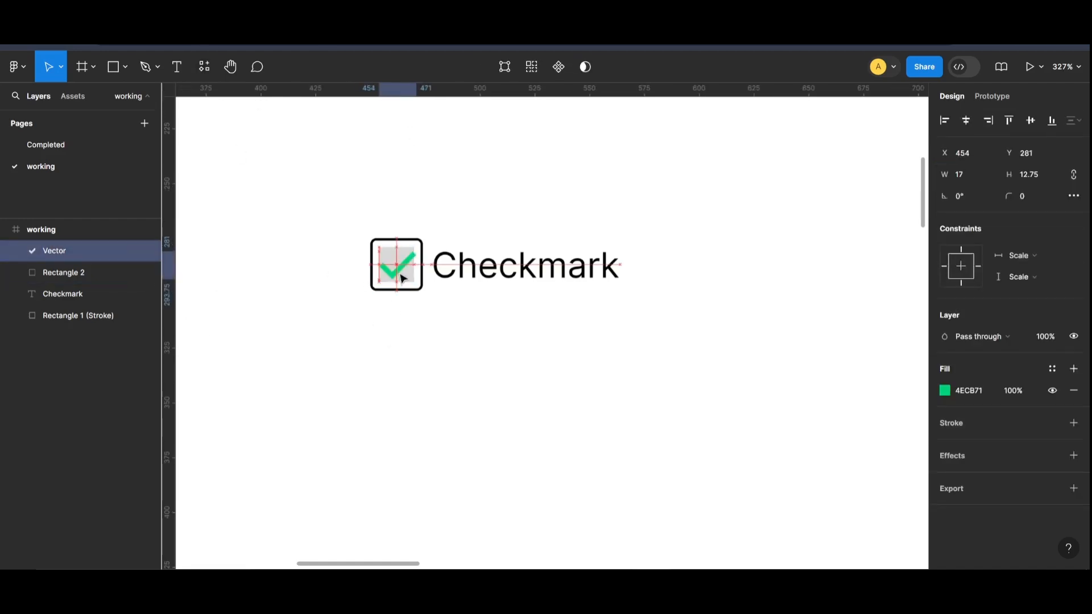
left_click(302, 356)
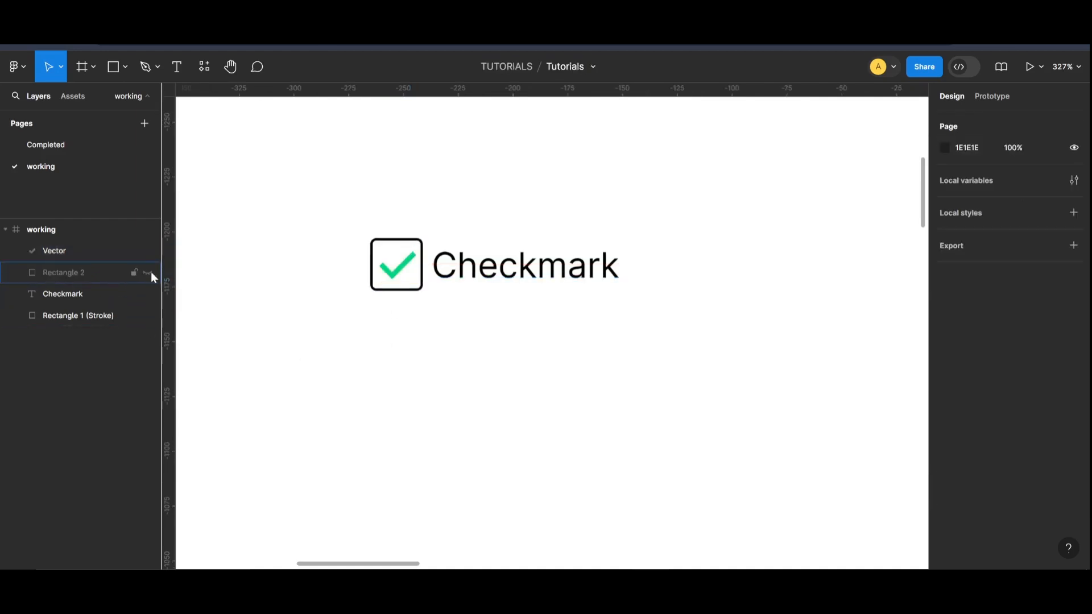
Step: Wrap the outlined square, grey inner rectangle, checkmark and text label together in one frame
left_click_drag(674, 226, 345, 340)
left_click(477, 420)
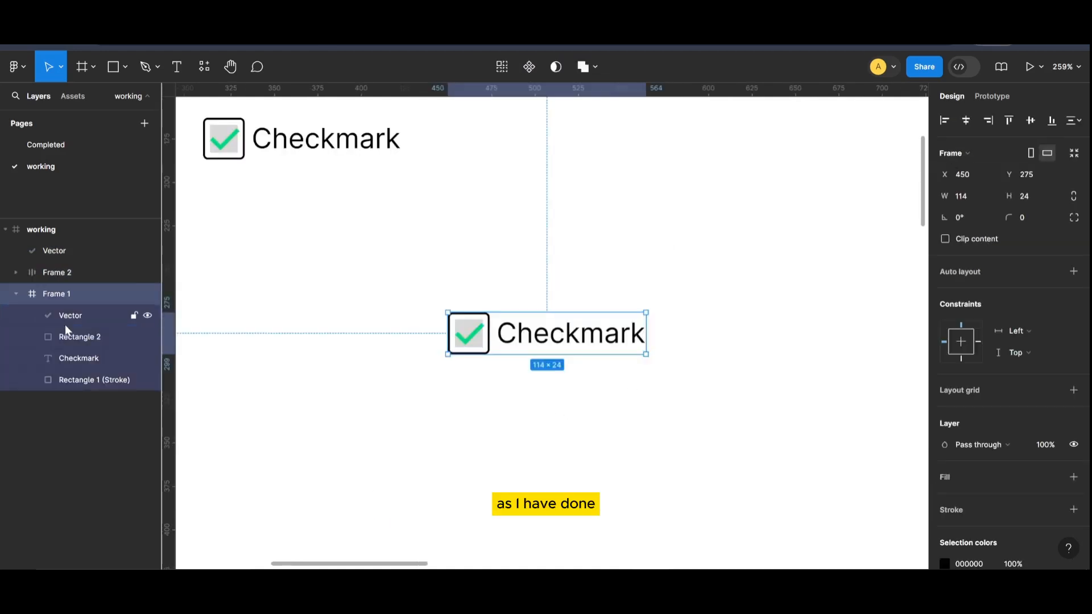
Step: Apply auto layout to Rectangle 1 (Stroke), the Checkmark text and Rectangle 2 inside Frame 1, excluding the checkmark vector
left_click(98, 402)
left_click(97, 388)
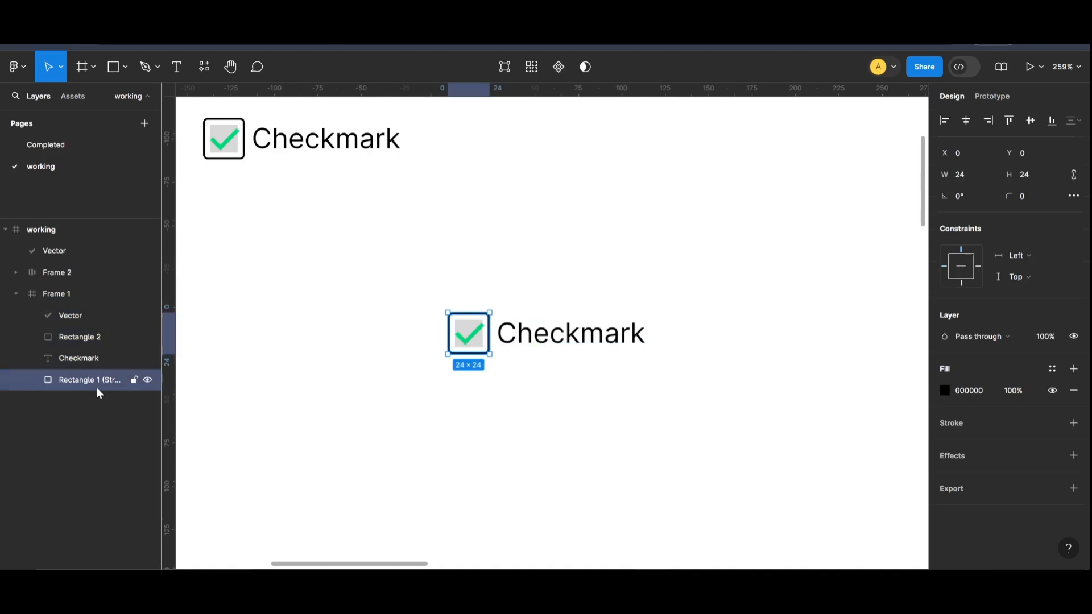
left_click(83, 357, "shift")
left_click(82, 337, "shift")
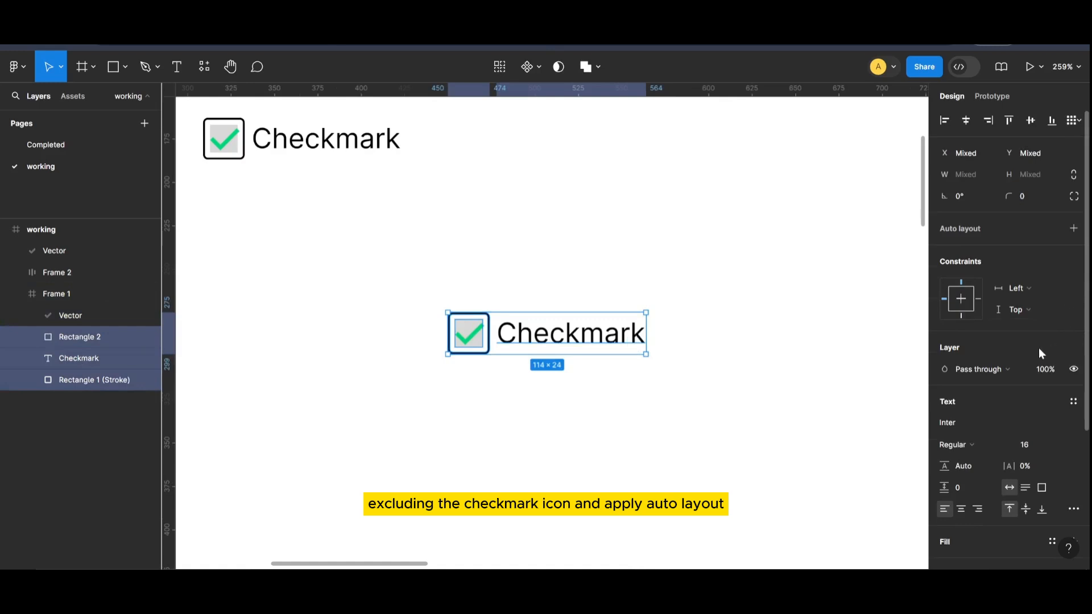
left_click(1073, 228)
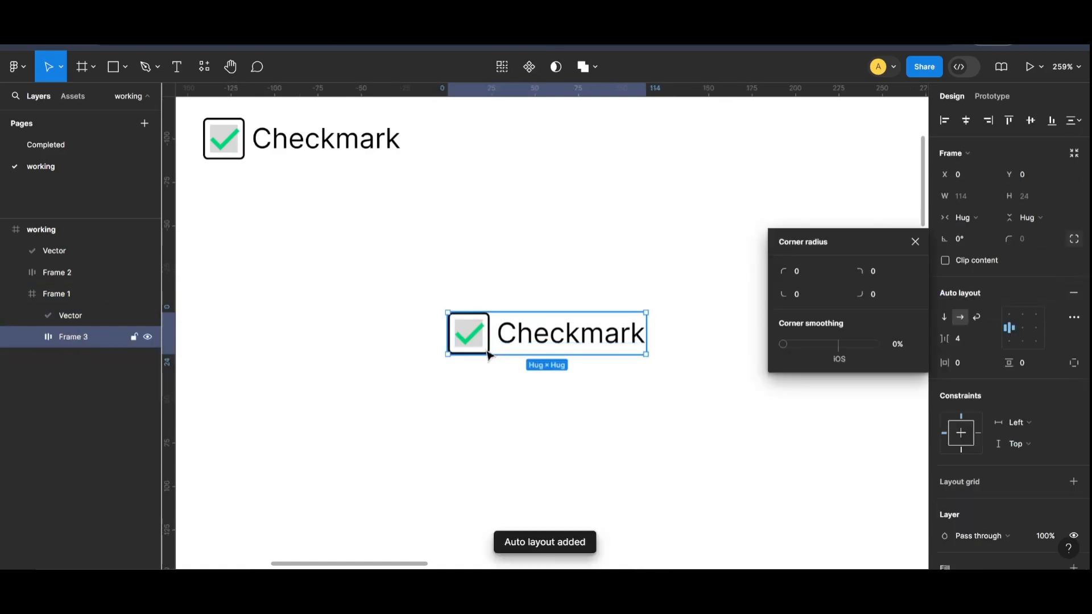
left_click(915, 241)
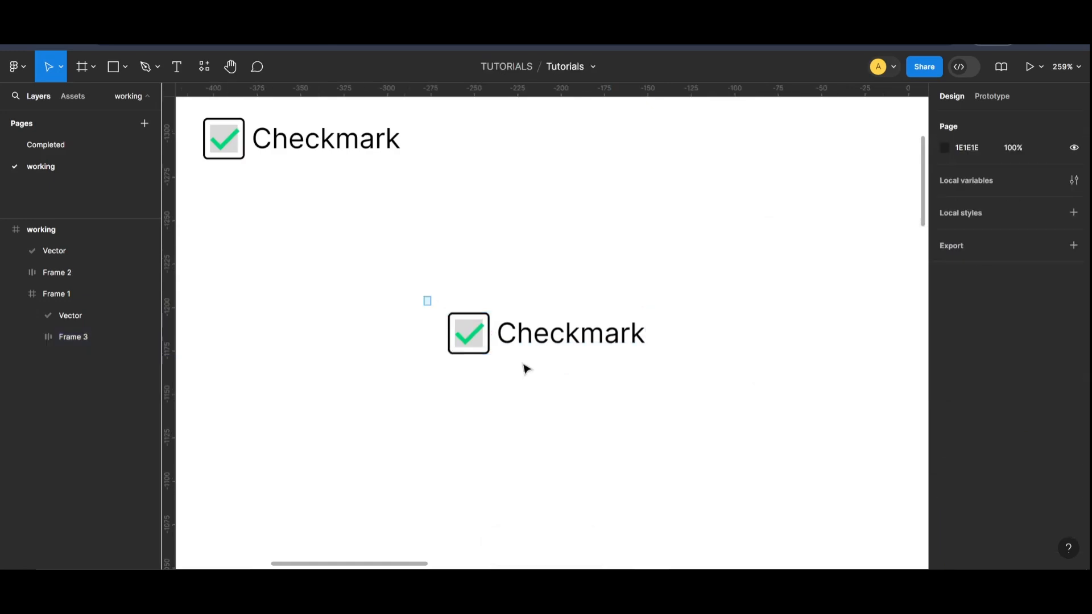
left_click(485, 356)
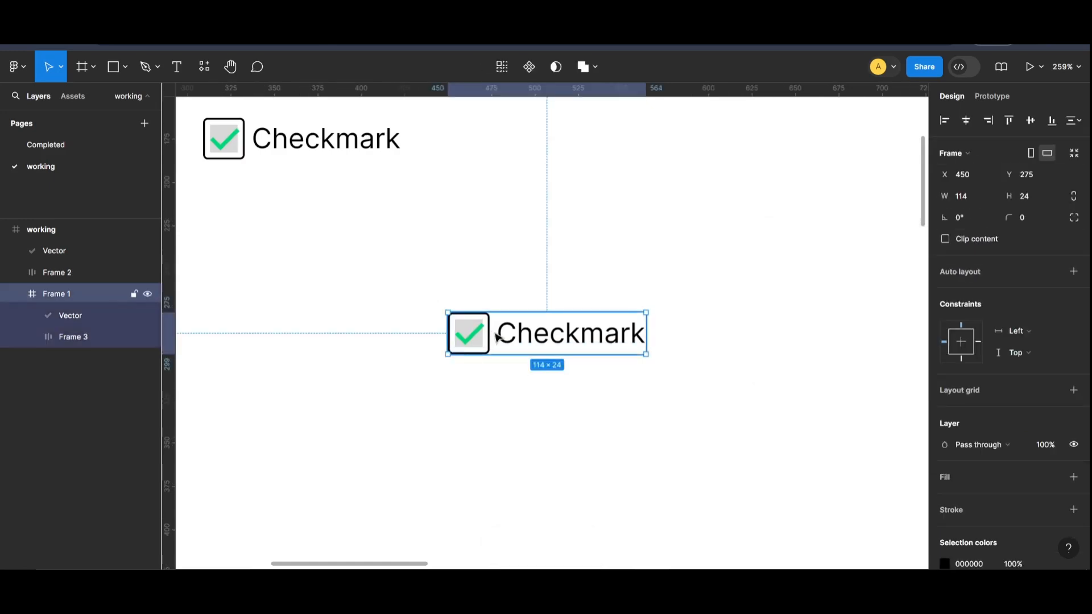
Step: Set the auto layout spacing between the box and the Checkmark text in Frame 3 to 5
left_click(114, 339)
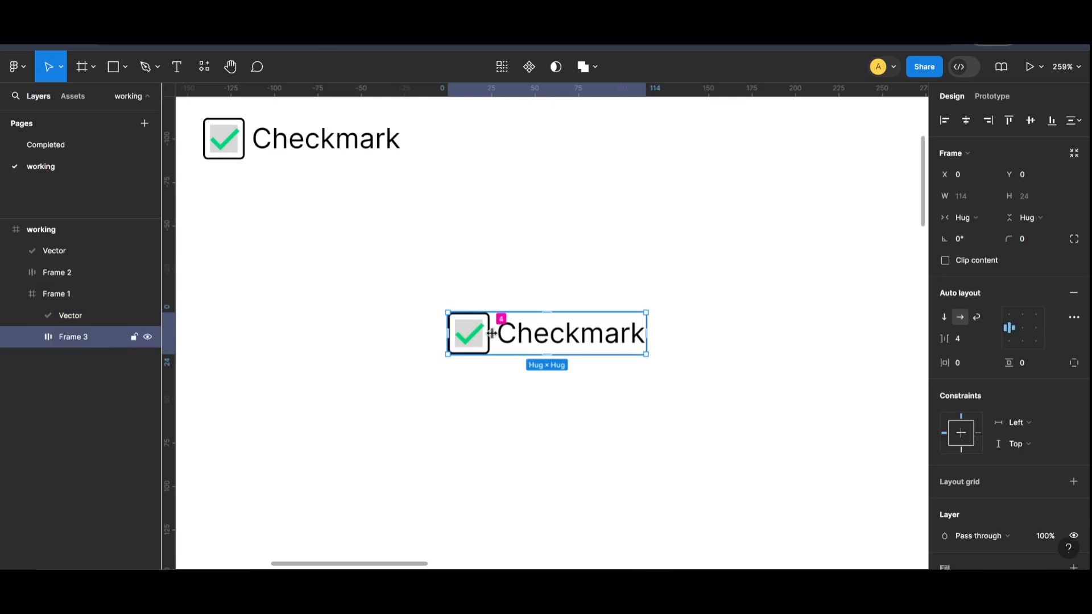
mouse_move(494, 335)
left_mouse_down()
mouse_move(570, 336)
mouse_move(496, 337)
left_mouse_up()
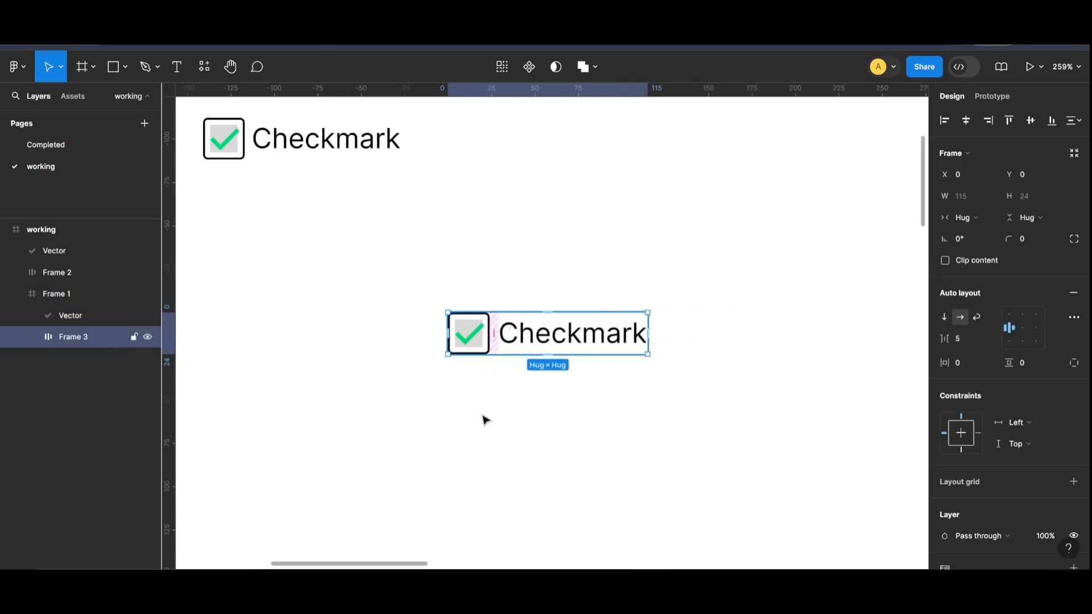
left_click(186, 405)
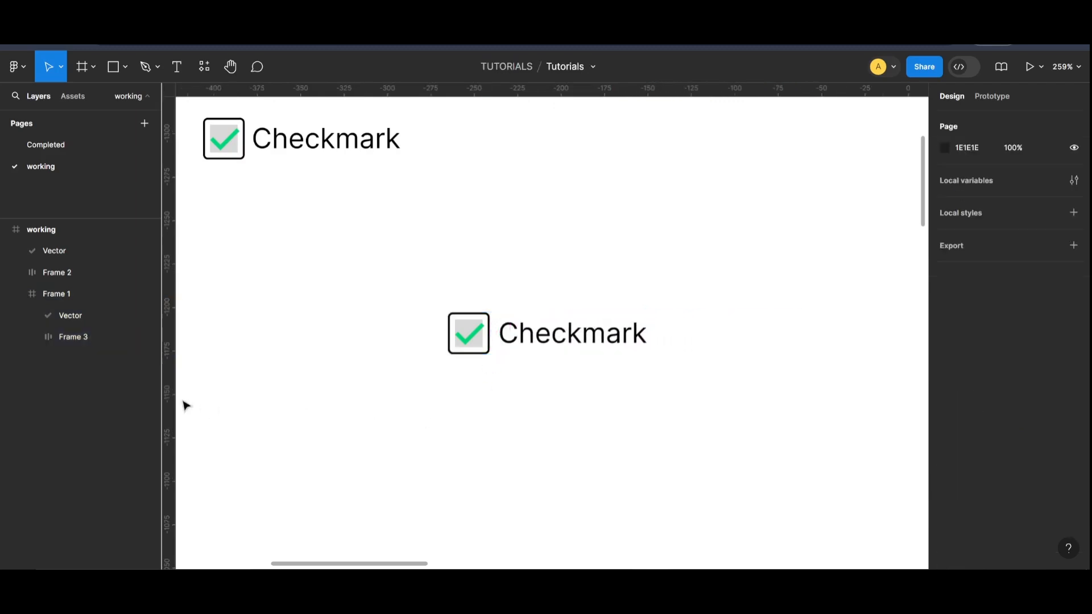
Step: Delete the spare checkbox copy, its loose Vector and Frame 2, leaving only Frame 1 on the working frame
left_click(11, 295)
left_click(23, 299)
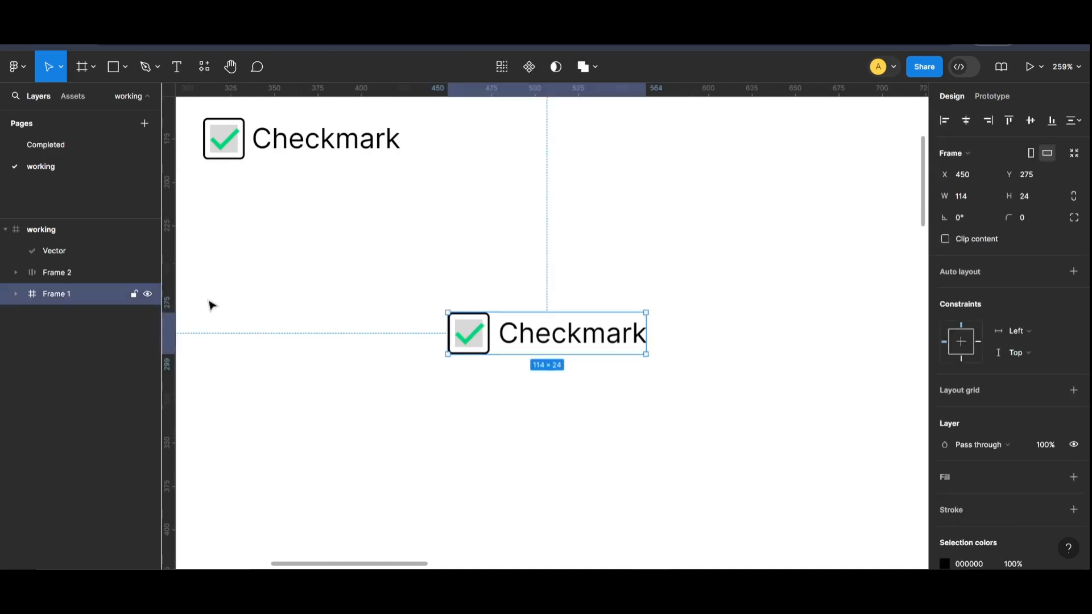
left_click(16, 294)
left_click(528, 292)
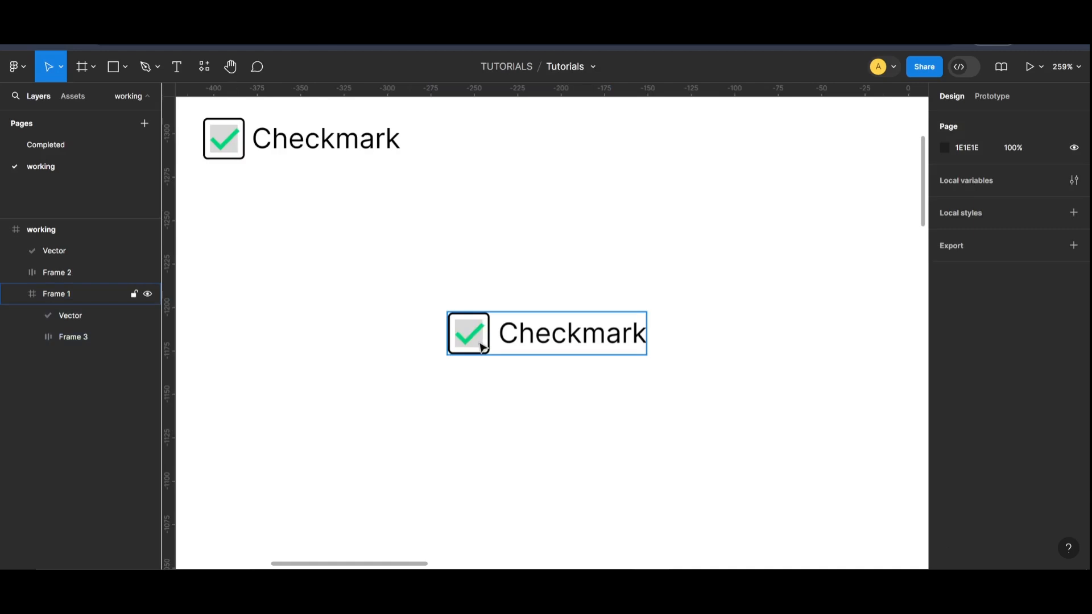
left_click(245, 154)
mouse_move(251, 154)
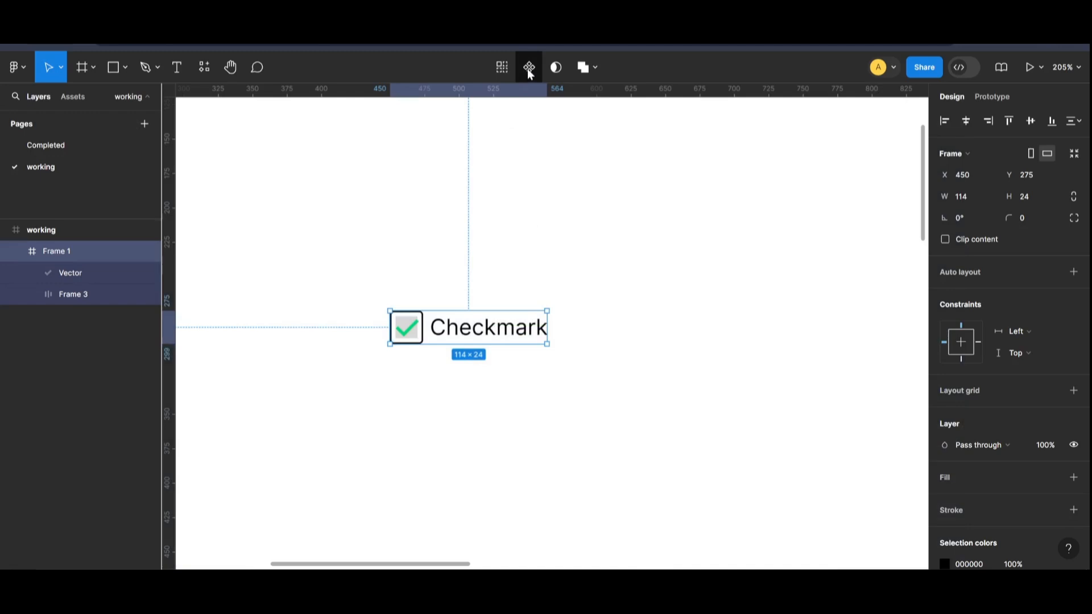
Step: Turn Frame 1 into a component and add two more variants to it
left_click(529, 68)
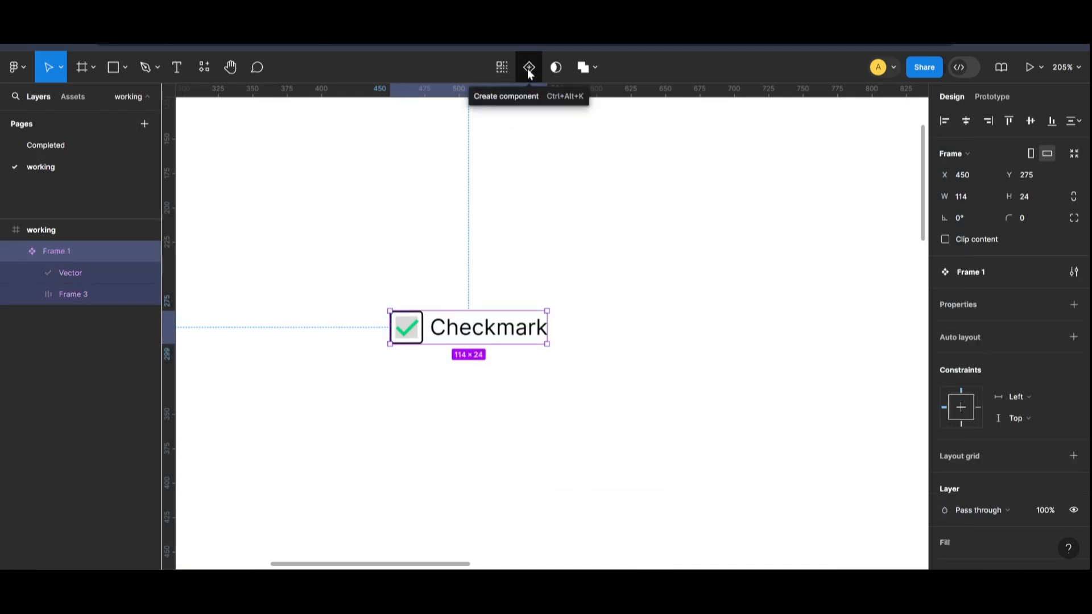
left_click(527, 68)
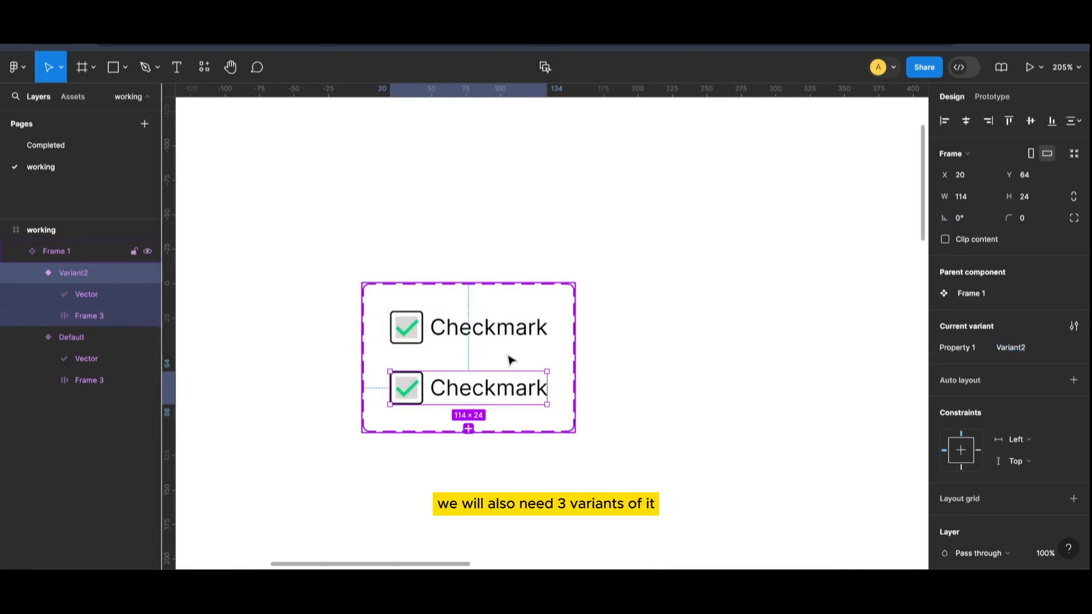
left_click(469, 429)
scroll(502, 438, "down", 3)
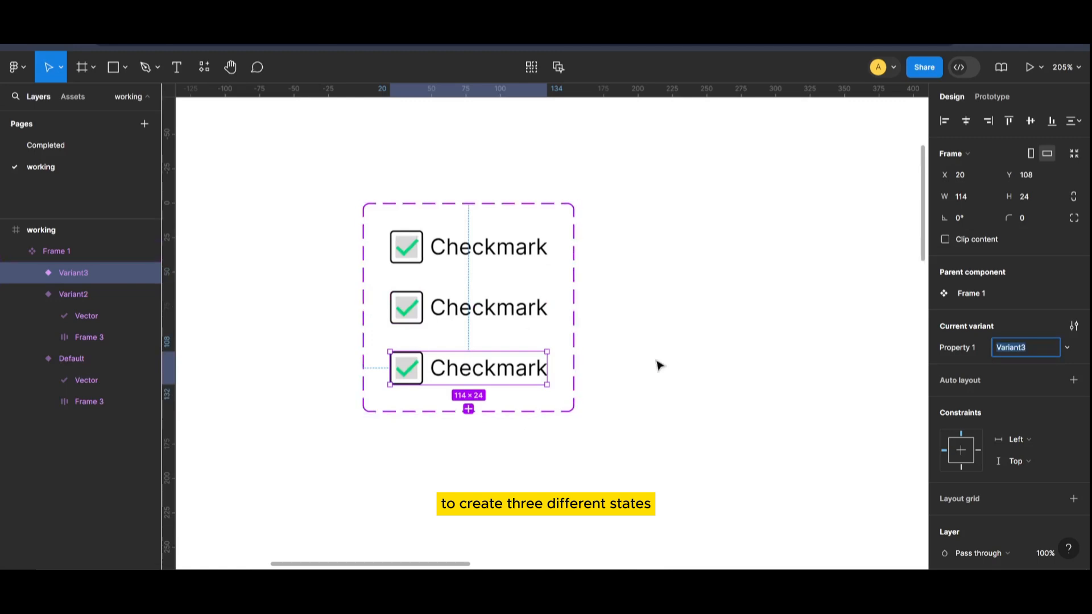
left_click(619, 356)
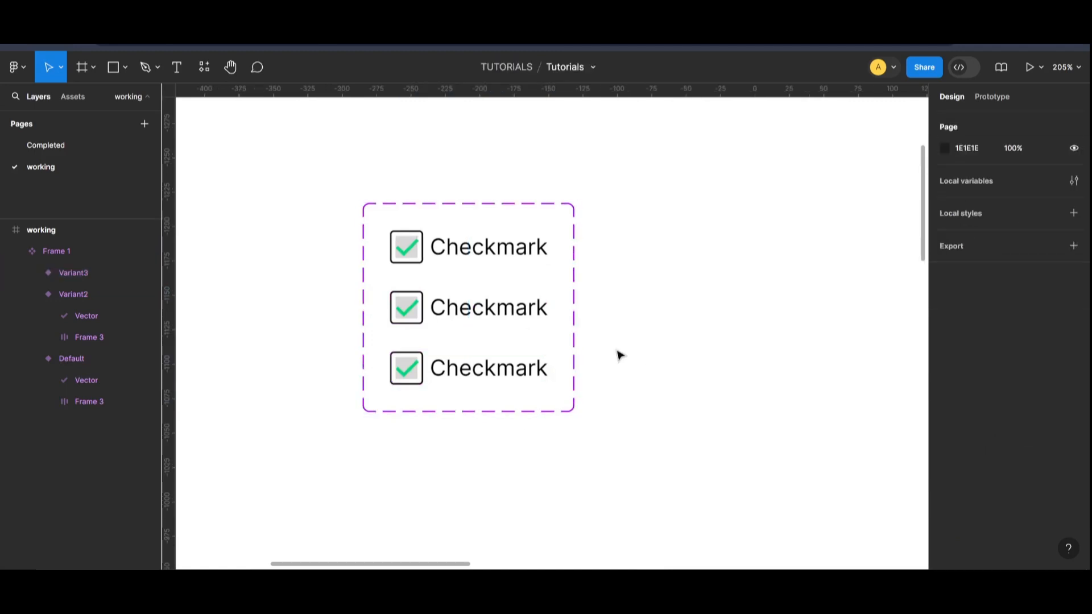
Step: Hide the grey inner rectangle, Rectangle 2, in the Default variant
left_click(505, 253)
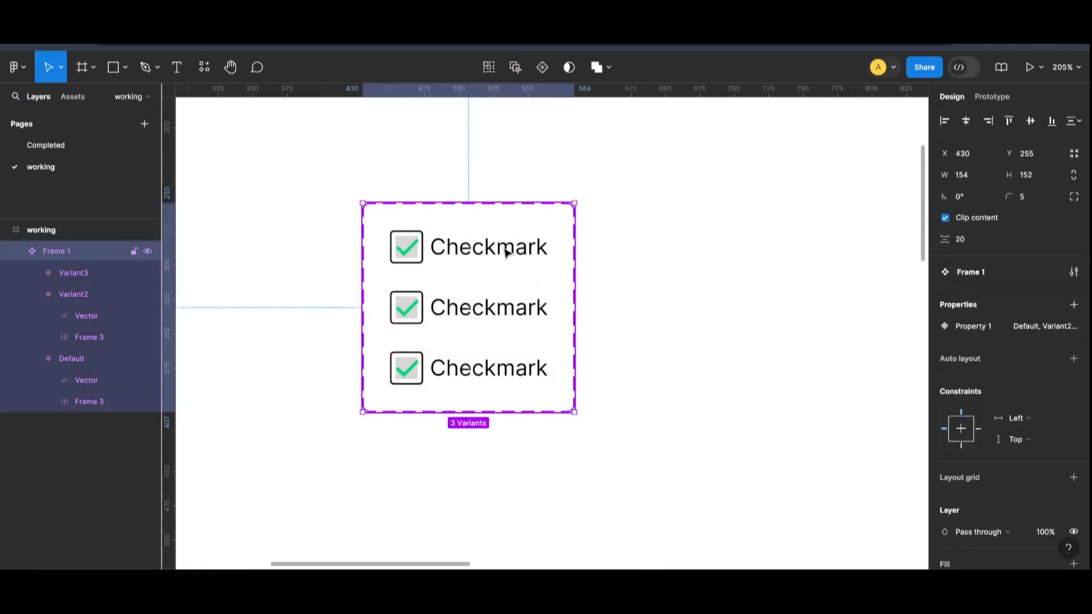
left_click(505, 253)
left_click(425, 263)
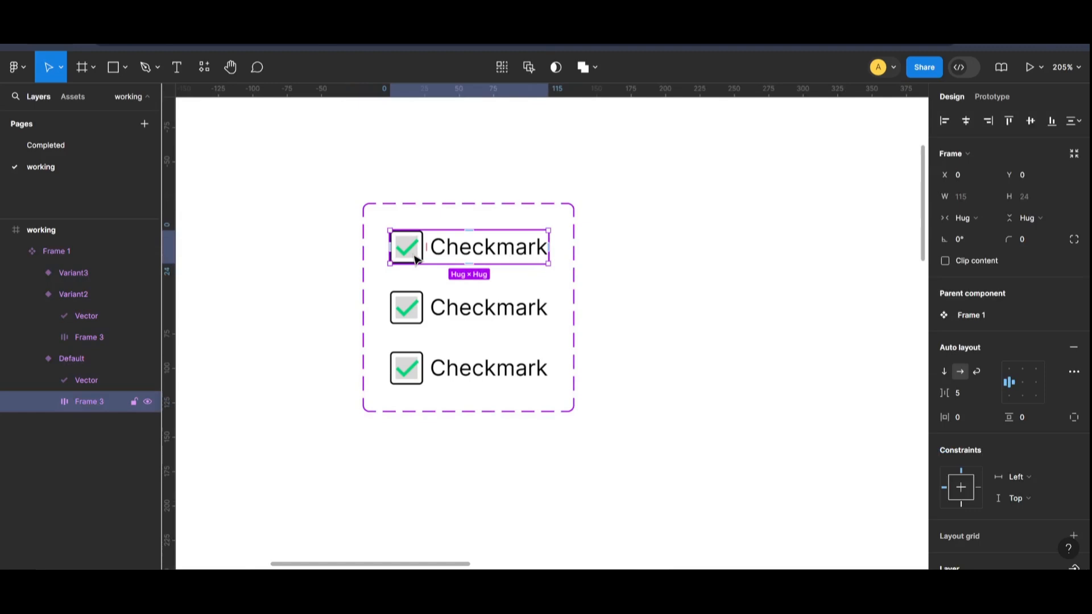
left_click(416, 260)
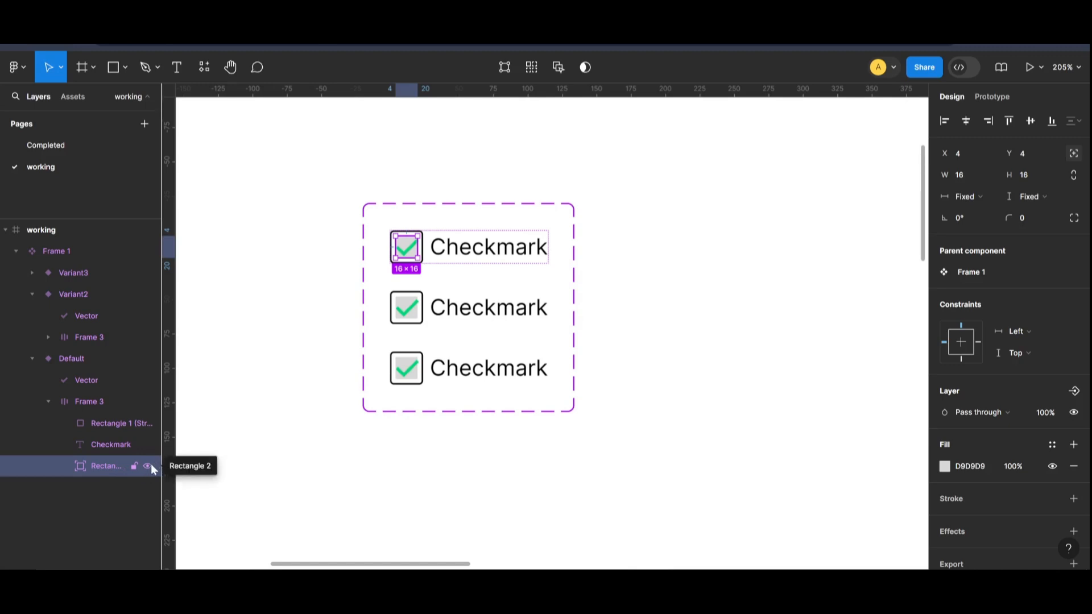
left_click(147, 467)
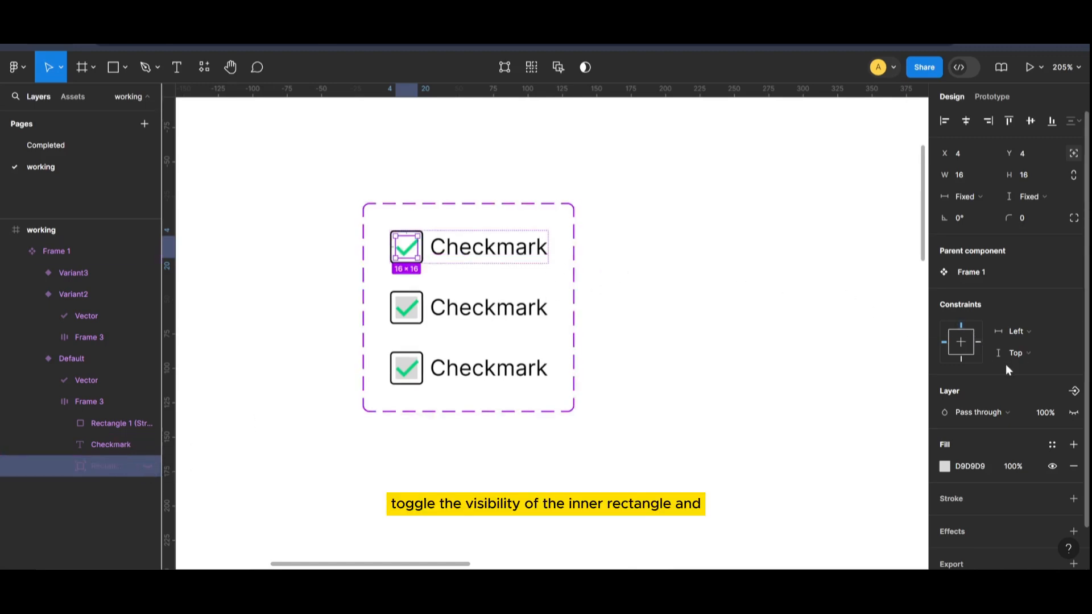
scroll(1029, 357, "down", 1)
left_click(660, 287)
Step: Set Property 1 of the Default variant to "active"
left_click(519, 260)
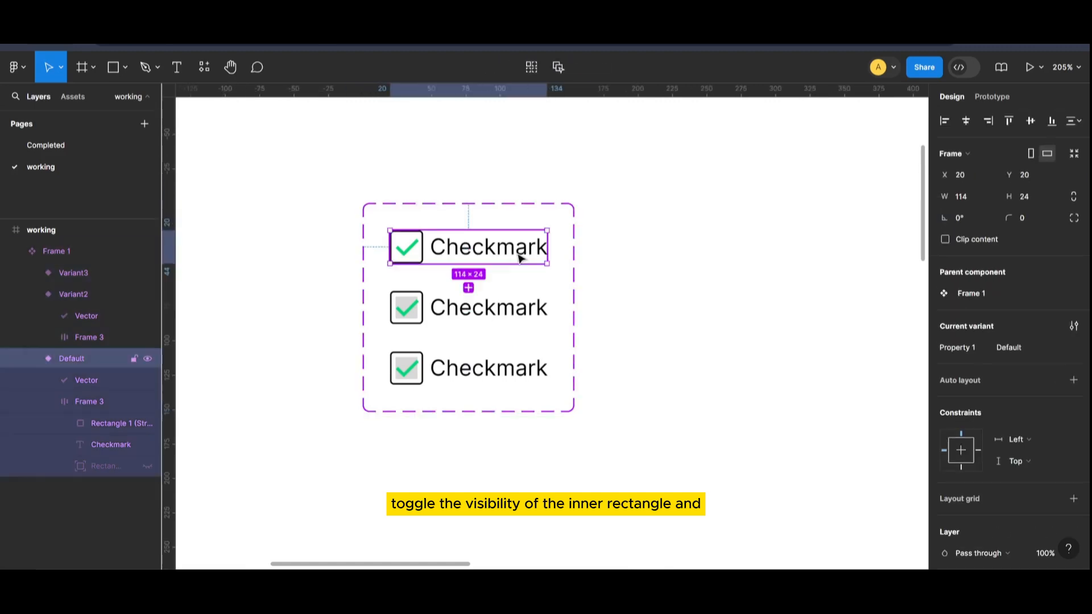
left_click(1019, 348)
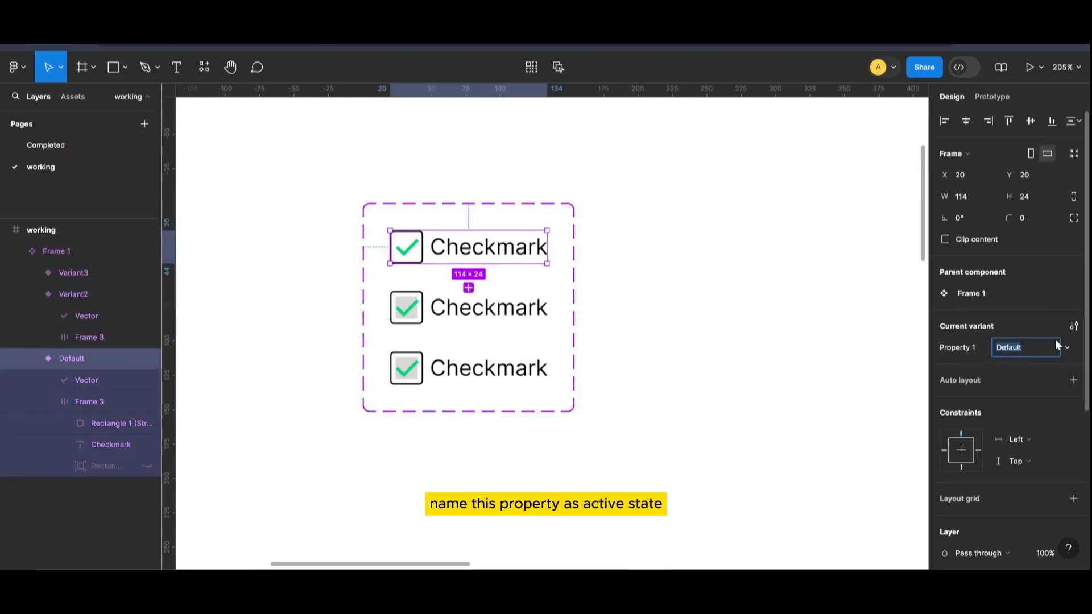
type("active")
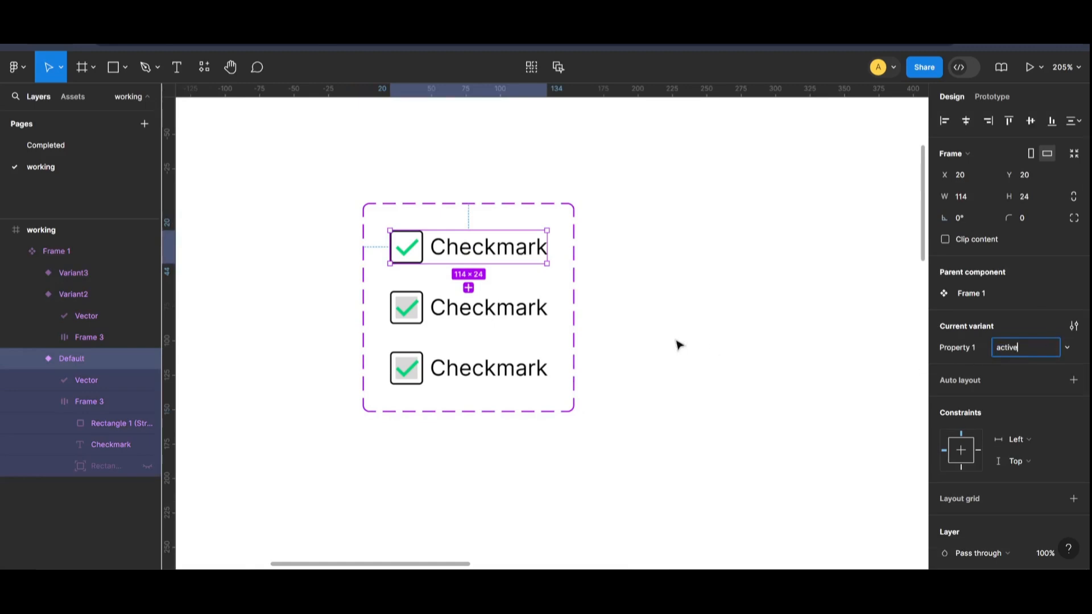
left_click(614, 333)
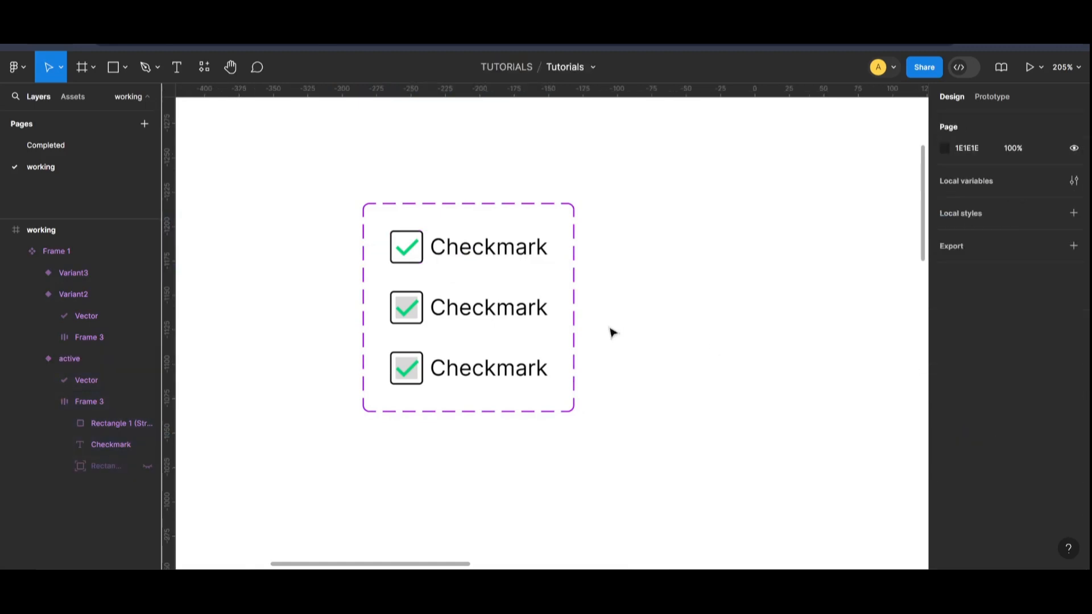
Step: Hide the green checkmark vector in Variant2
left_click(508, 313)
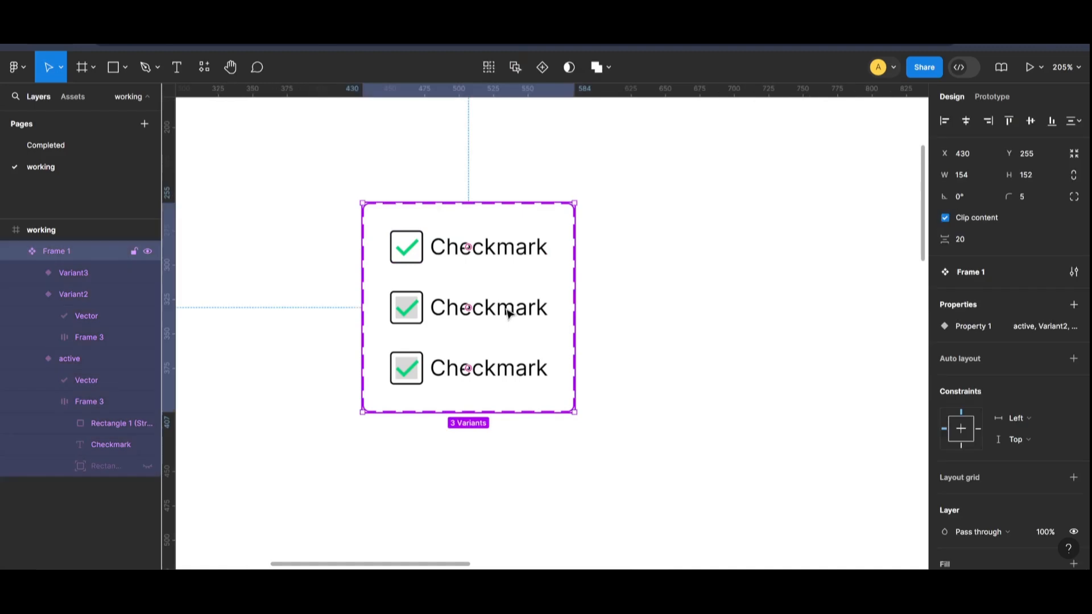
left_click(508, 313)
left_click(508, 313)
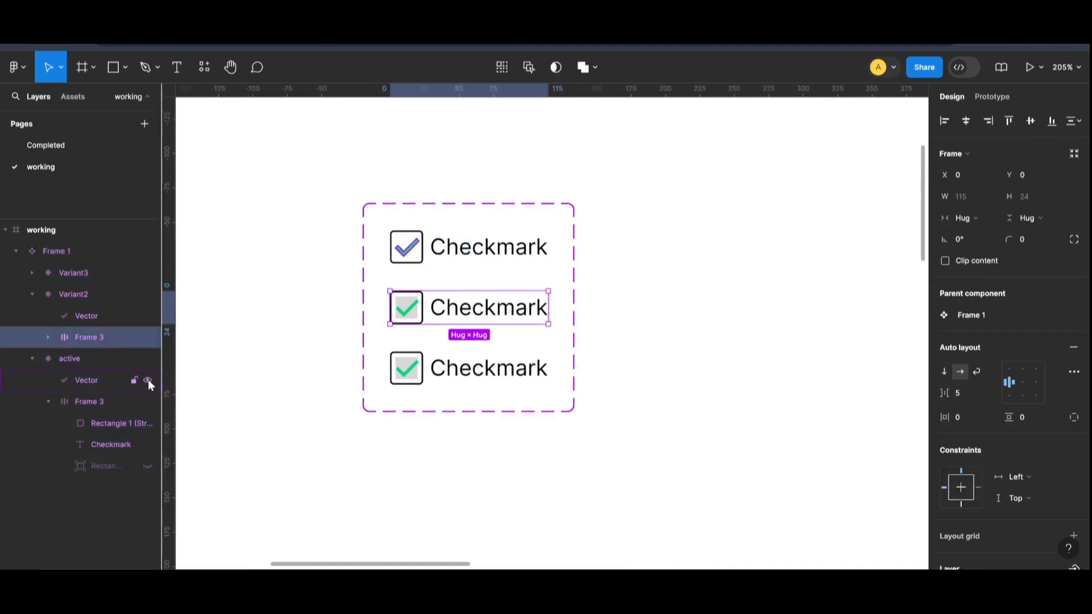
left_click(147, 380)
left_click(148, 381)
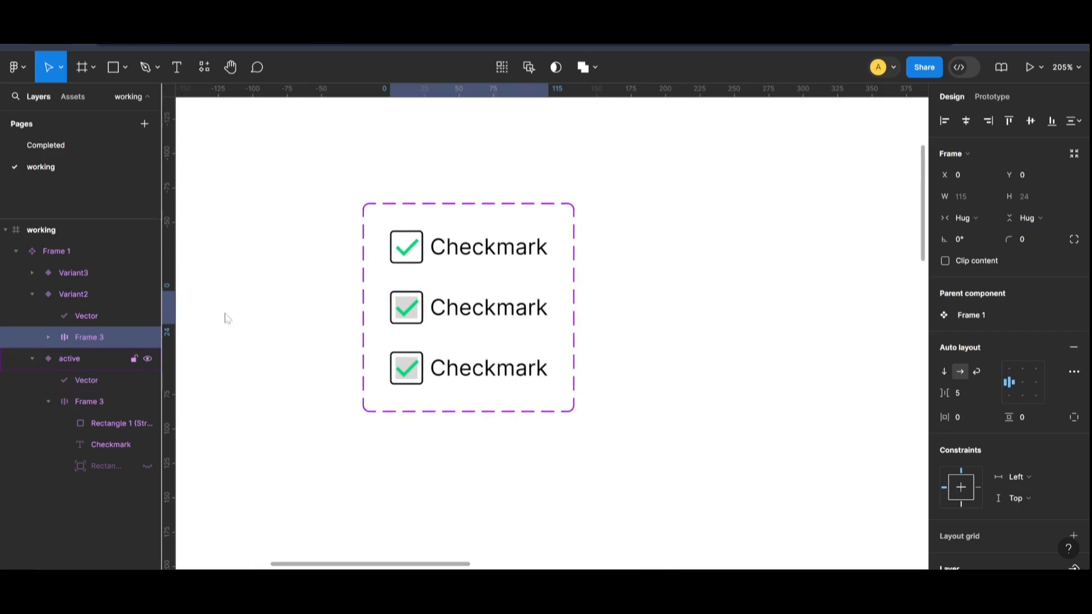
double_click(465, 311)
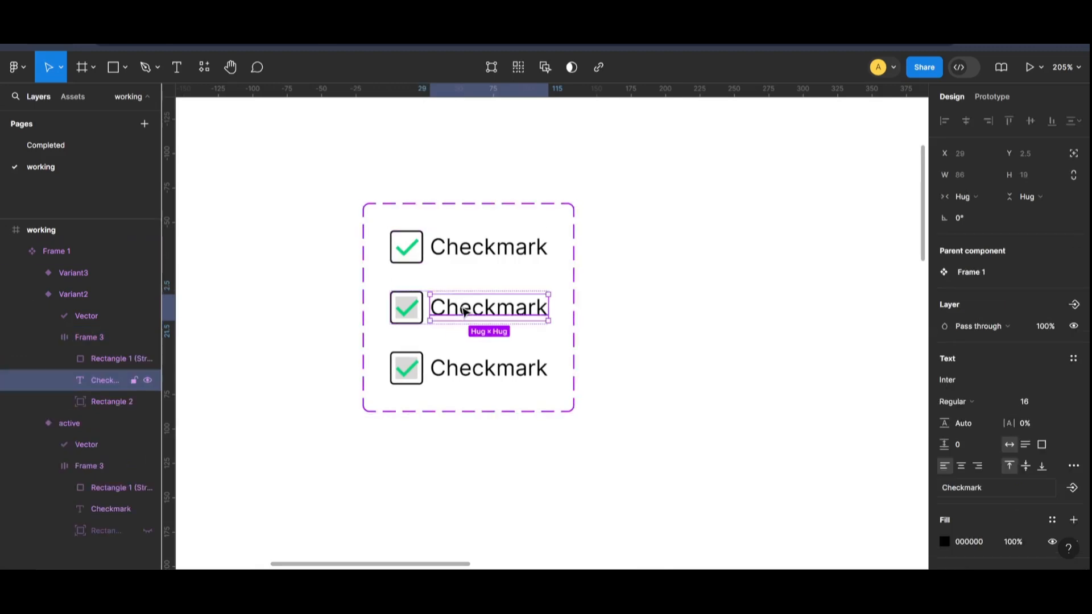
left_click(414, 319)
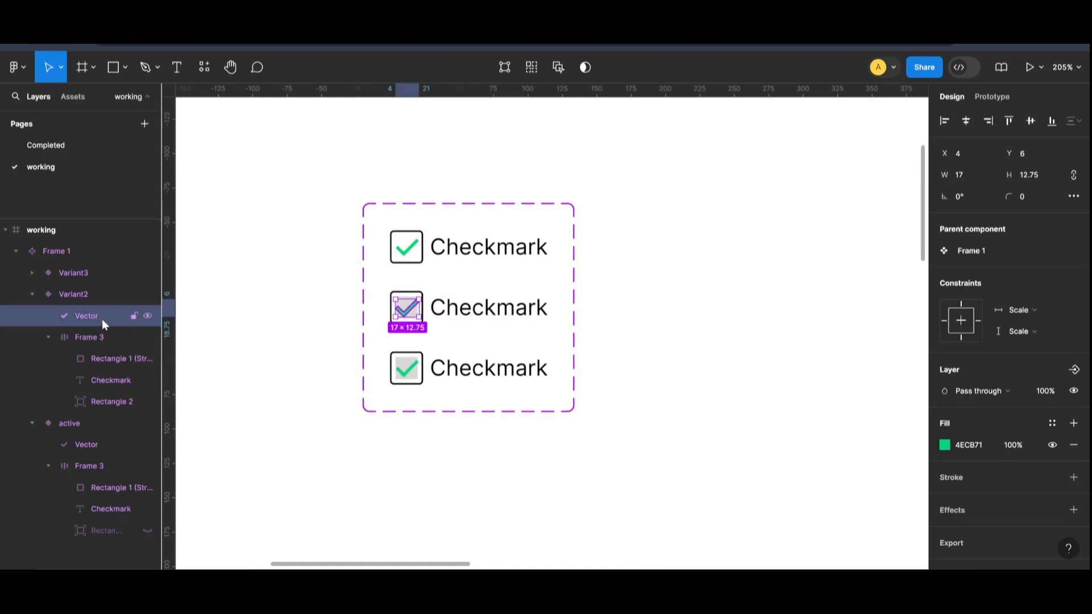
left_click(147, 317)
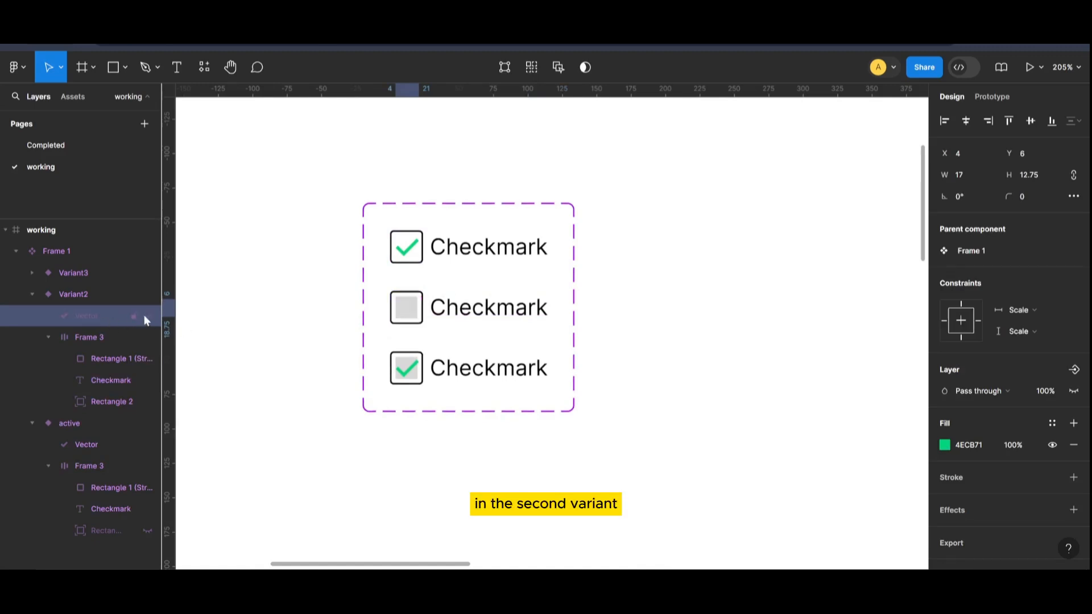
left_click(670, 380)
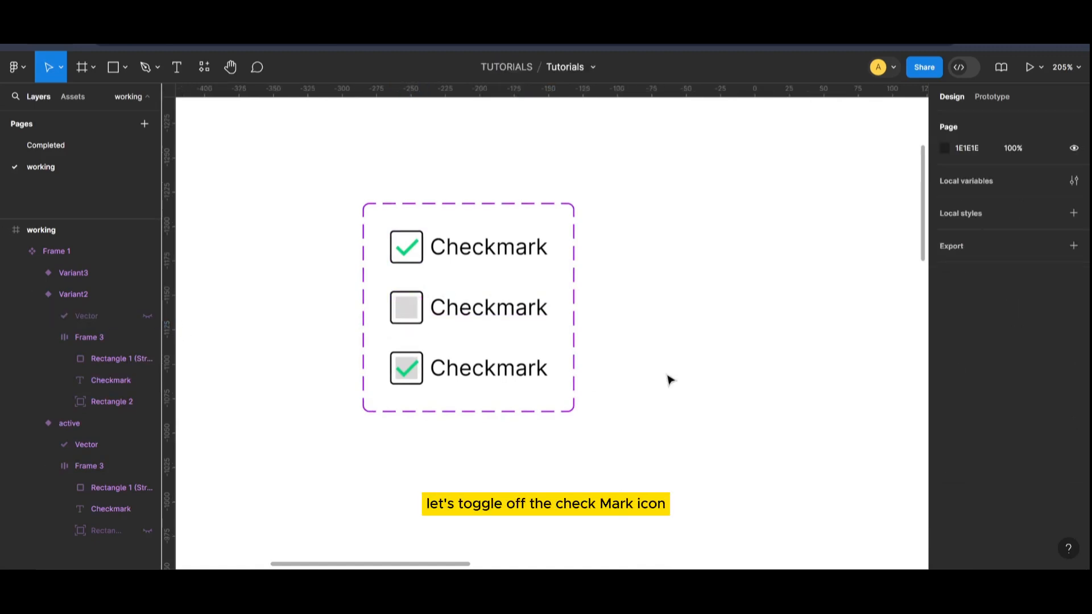
Step: Set Property 1 of the second variant to "hover"
left_click(529, 319)
double_click(529, 318)
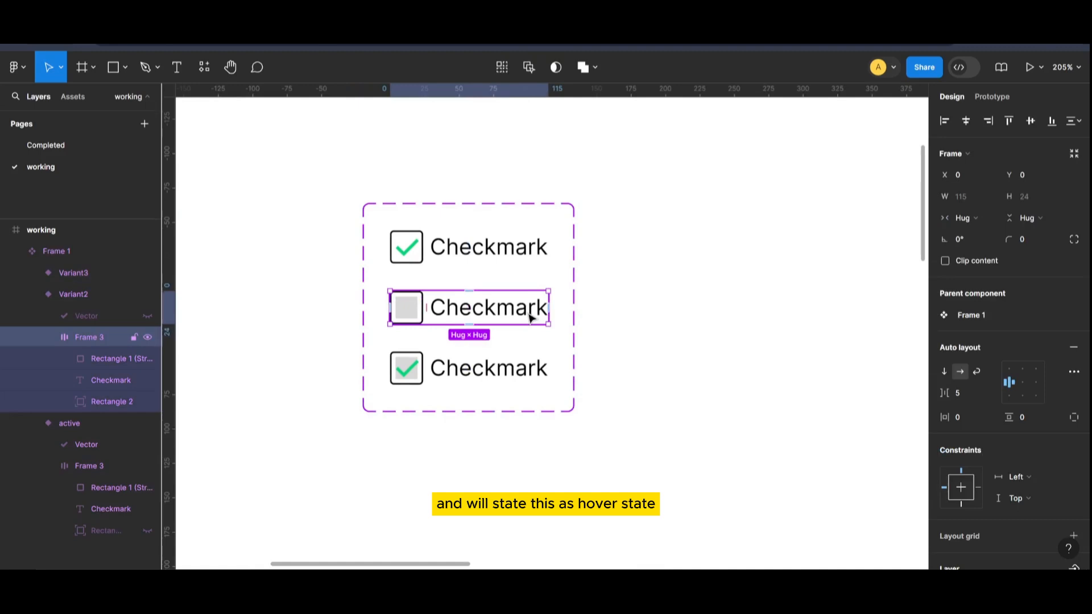
key("Escape")
left_click(1040, 347)
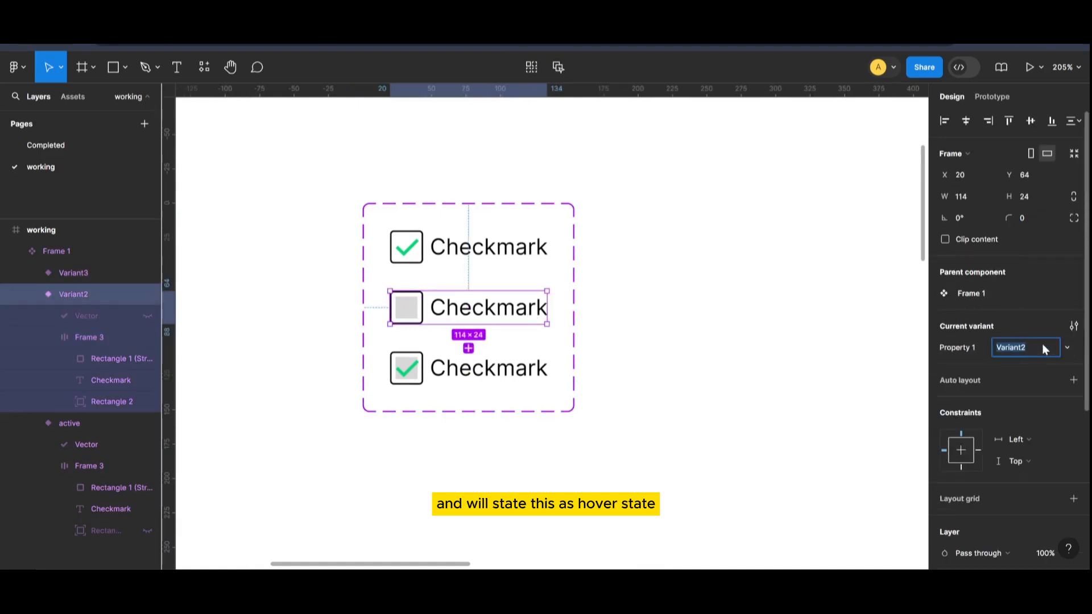
type("h")
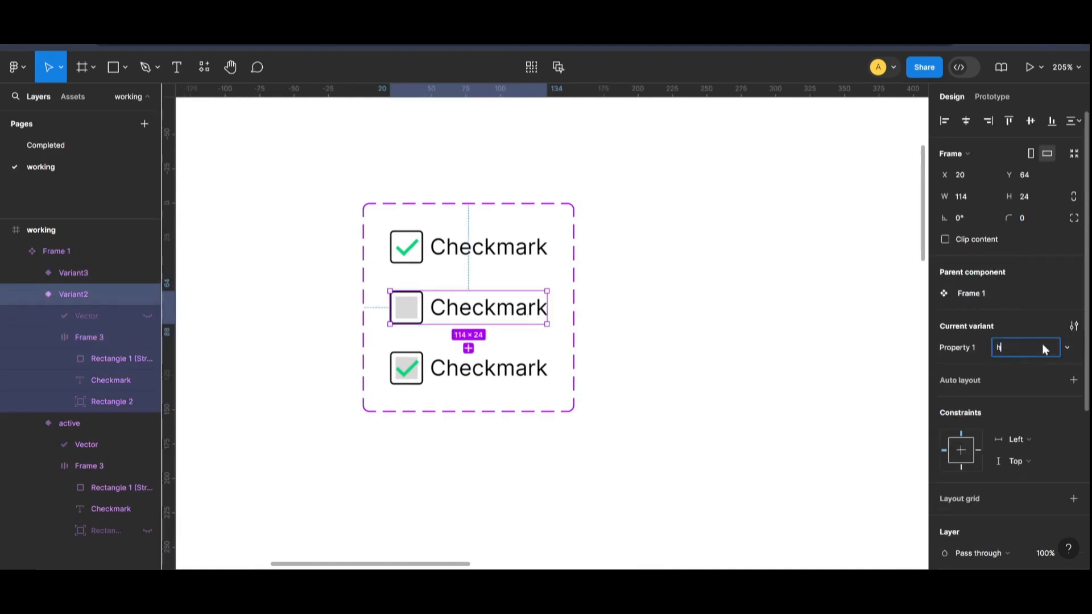
type("over")
left_click(625, 418)
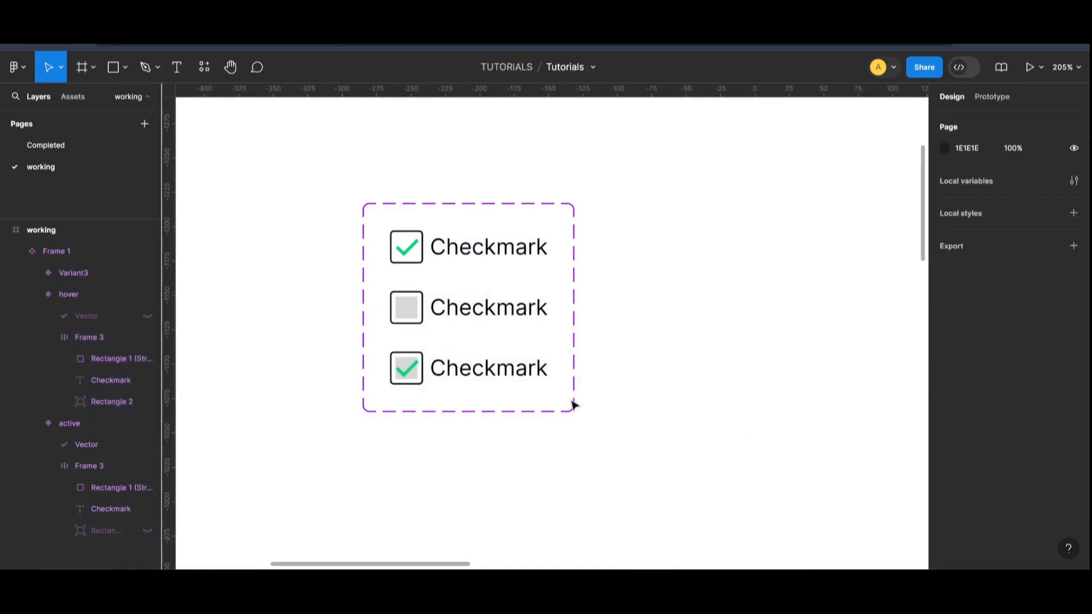
Step: Hide the grey inner rectangle, Rectangle 2, in Variant3
double_click(513, 379)
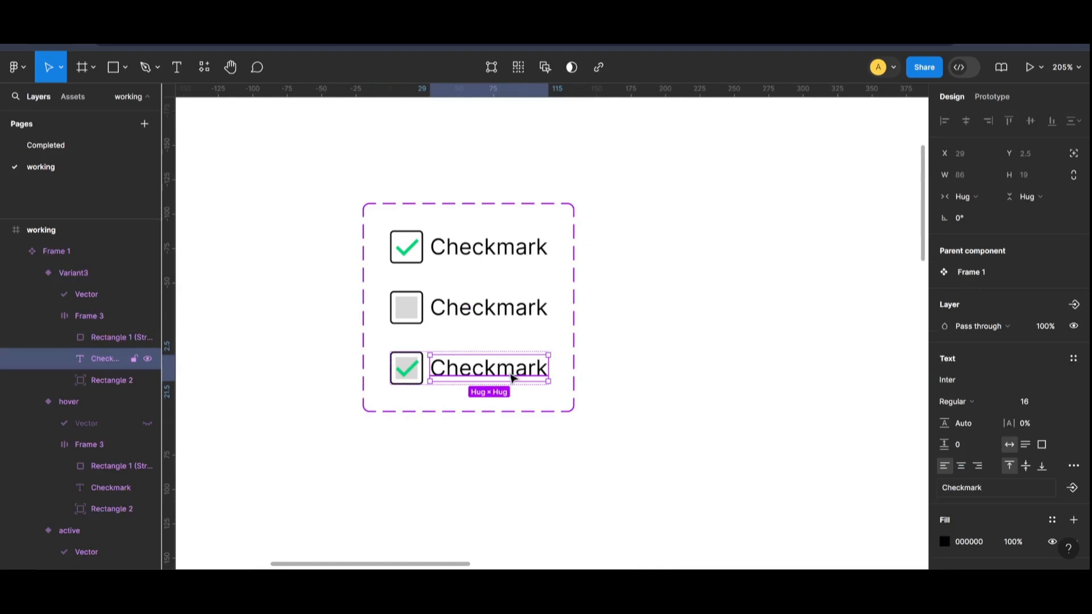
left_click(588, 383)
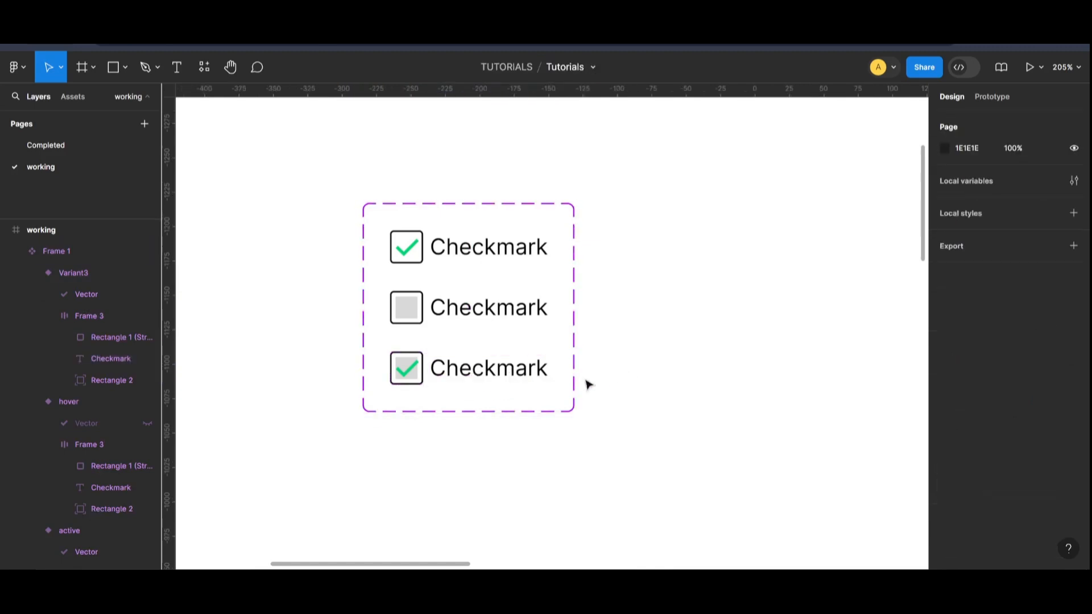
double_click(465, 381)
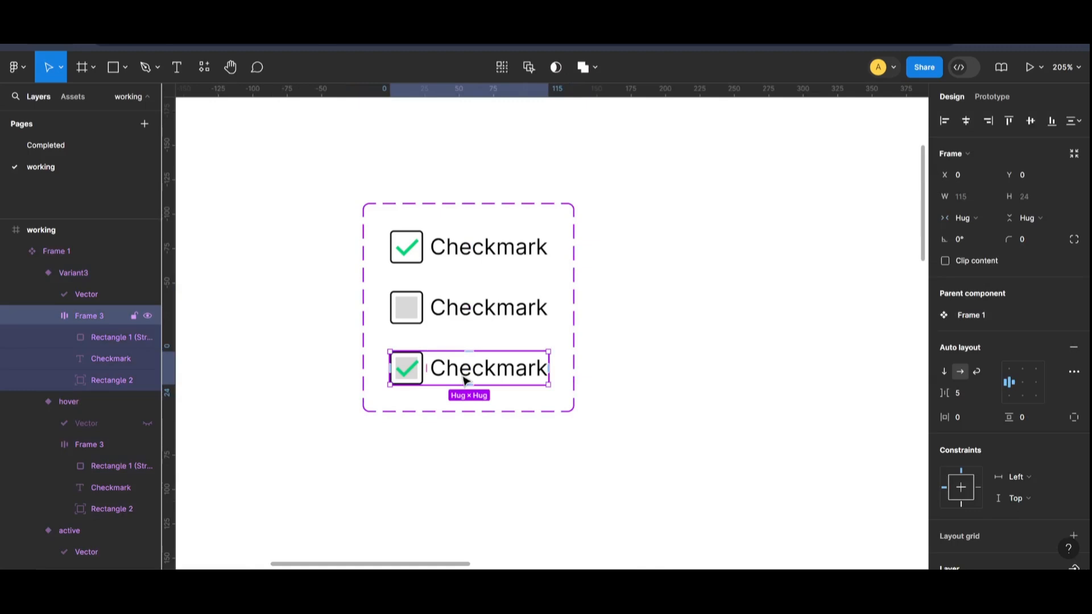
left_click(147, 359)
left_click(148, 359)
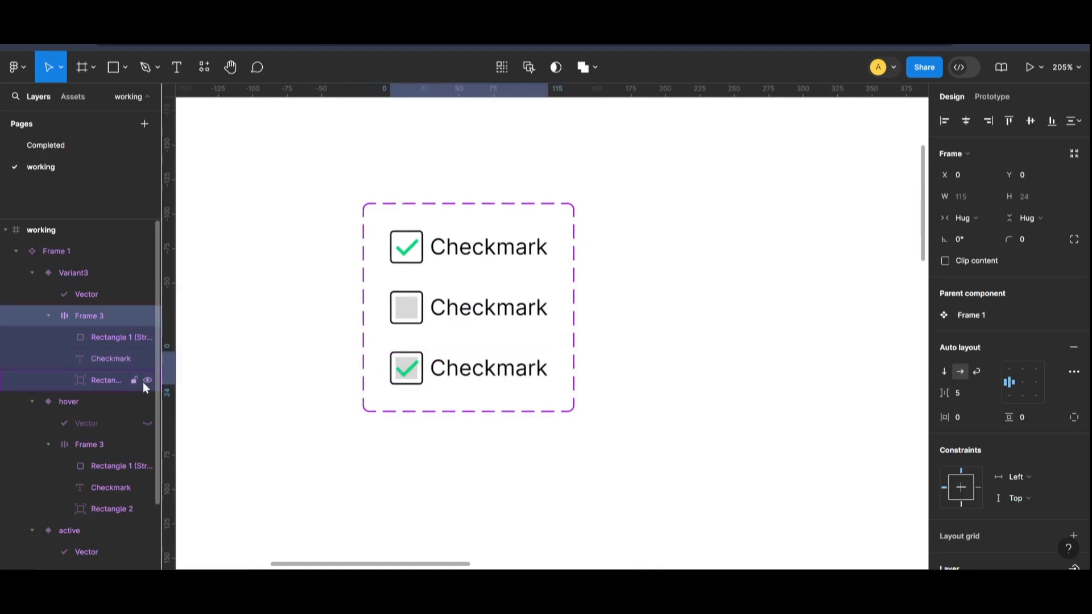
left_click(142, 383)
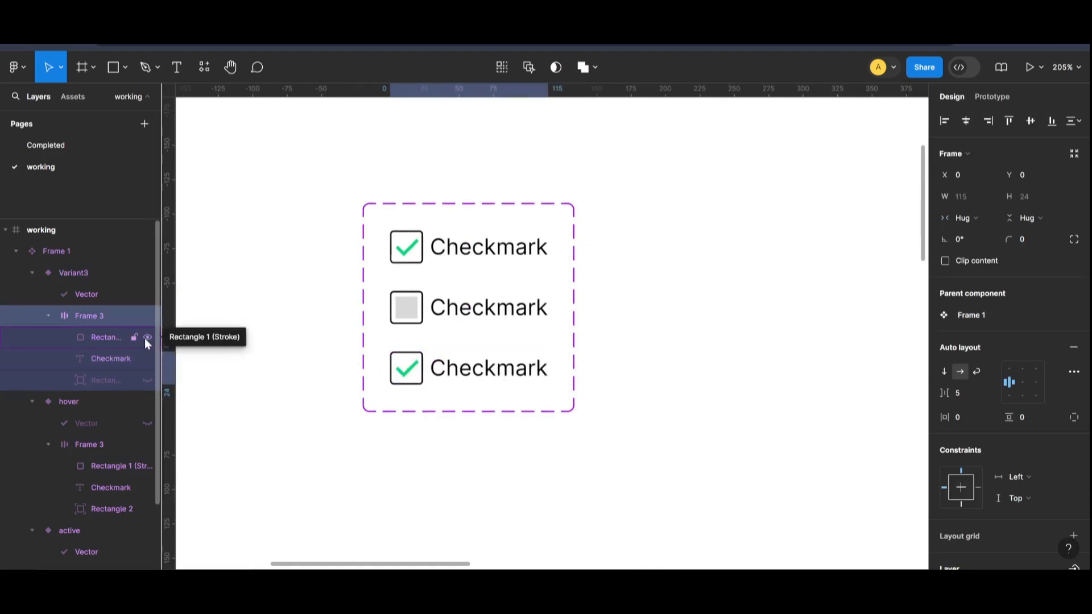
Step: Hide the green checkmark vector in Variant3
left_click(111, 339)
double_click(111, 339)
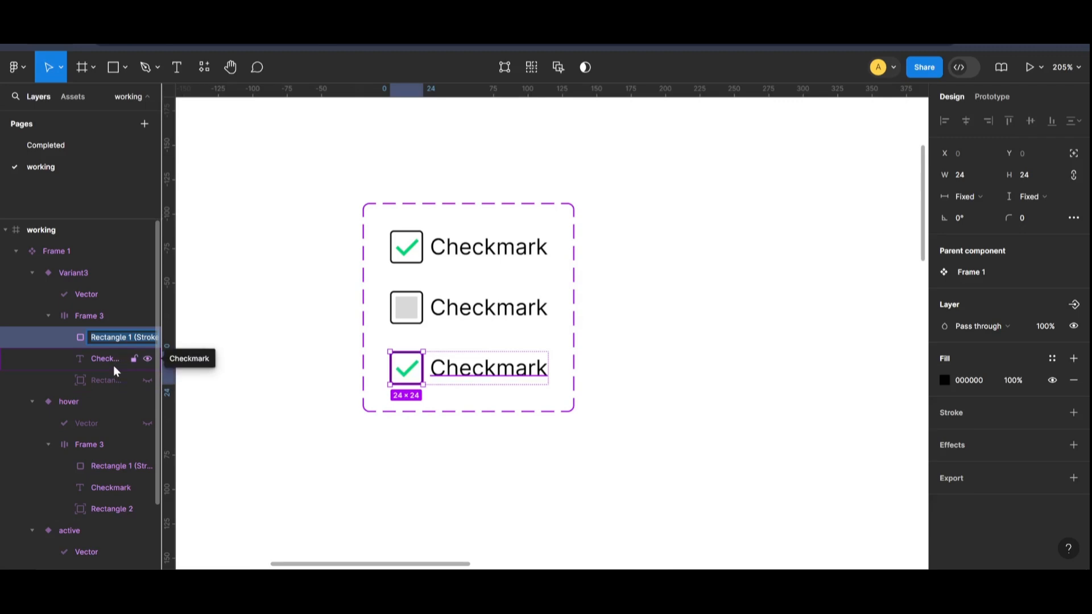
left_click(414, 375)
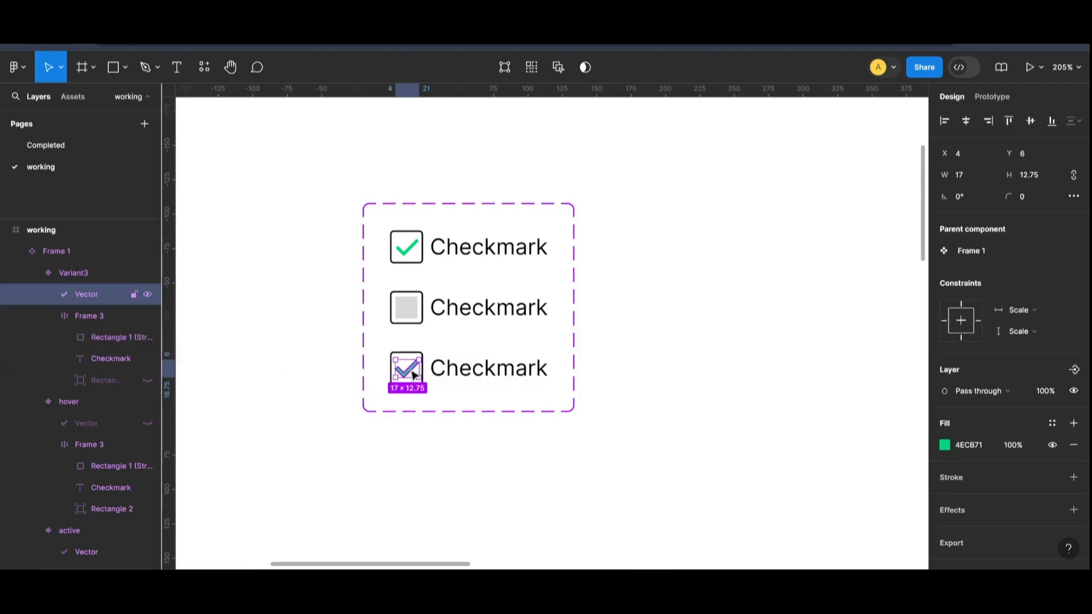
left_click(148, 295)
left_click(574, 483)
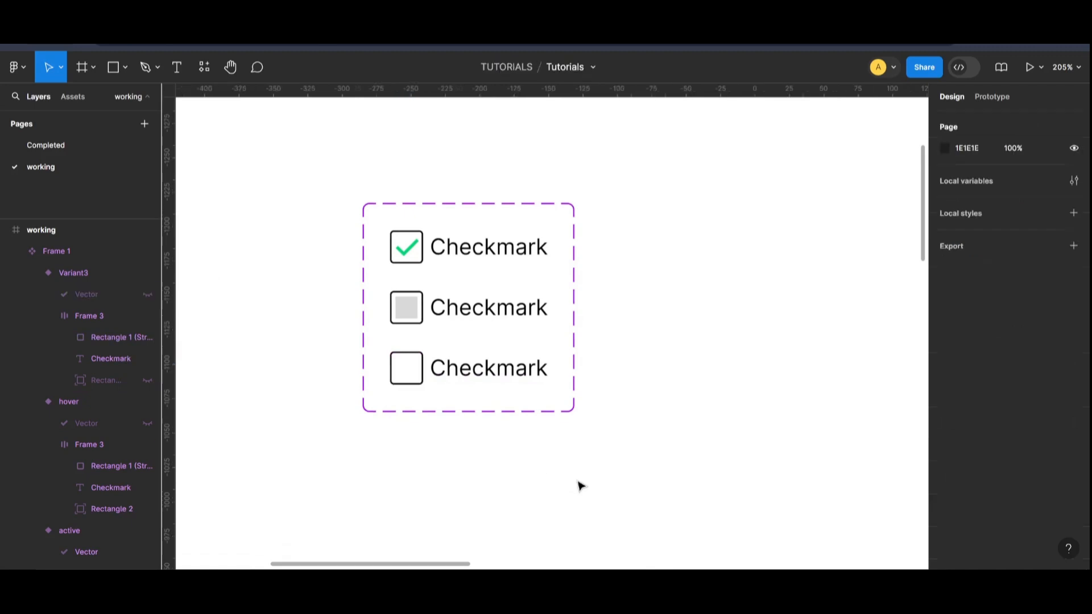
Step: Set Property 1 of the third variant, the one with the empty box, to "default"
left_click(509, 369)
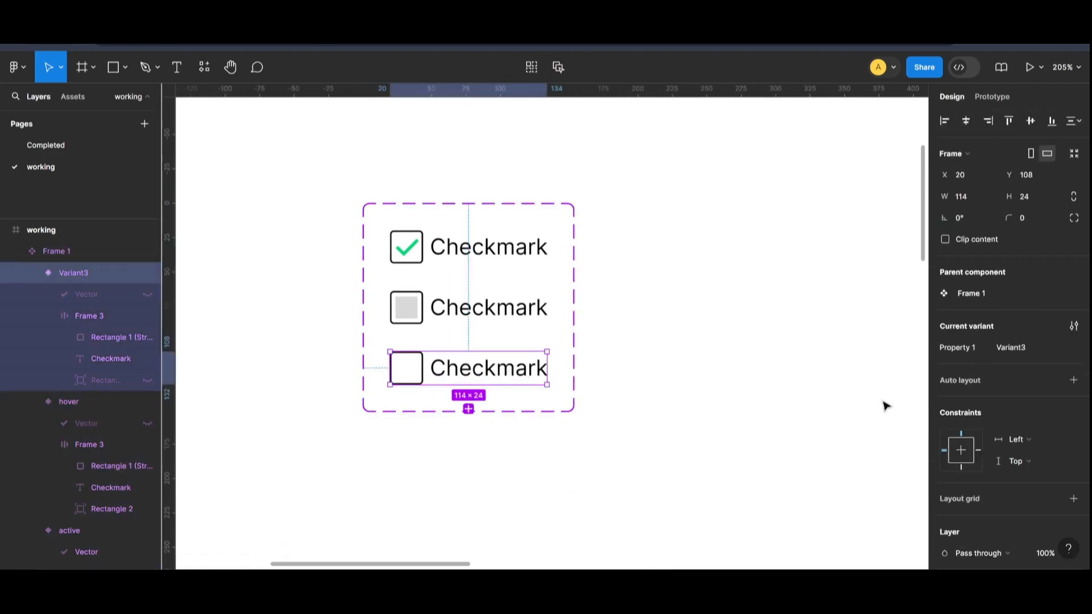
left_click(1029, 351)
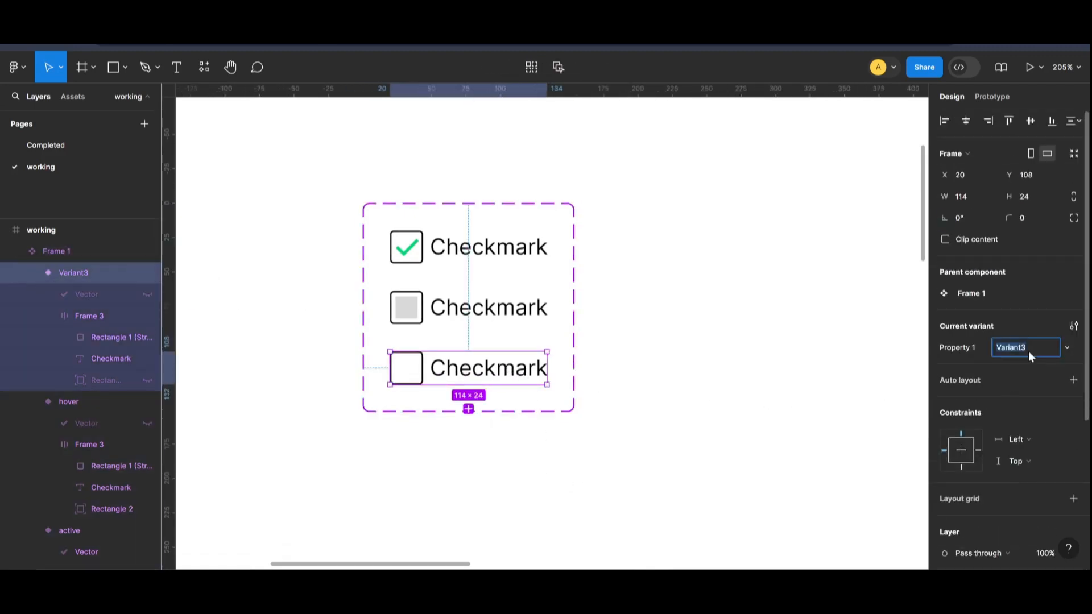
type("defau")
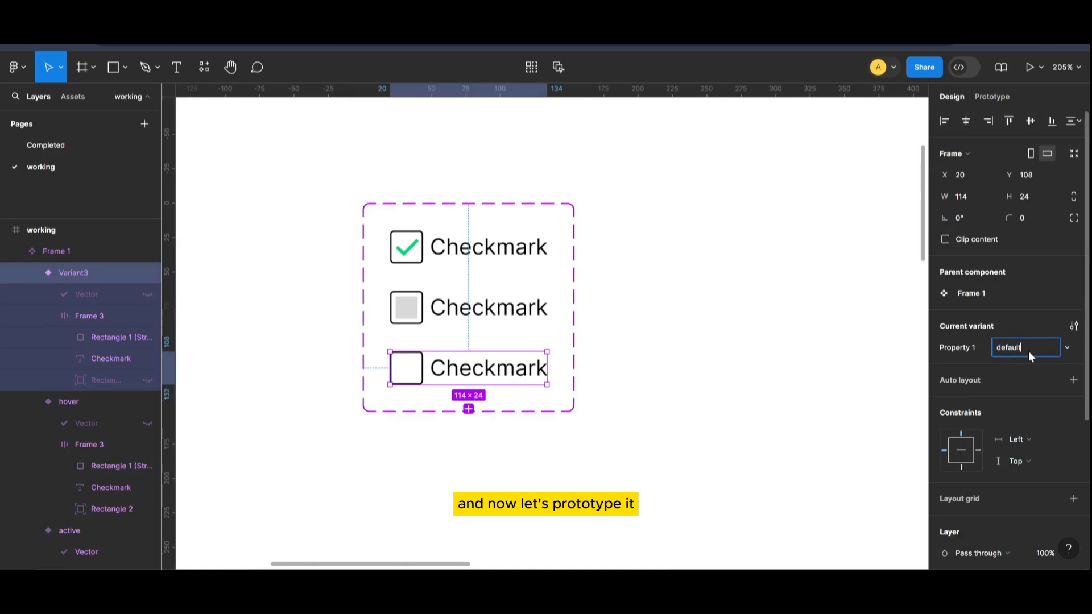
type("lt")
left_click(715, 477)
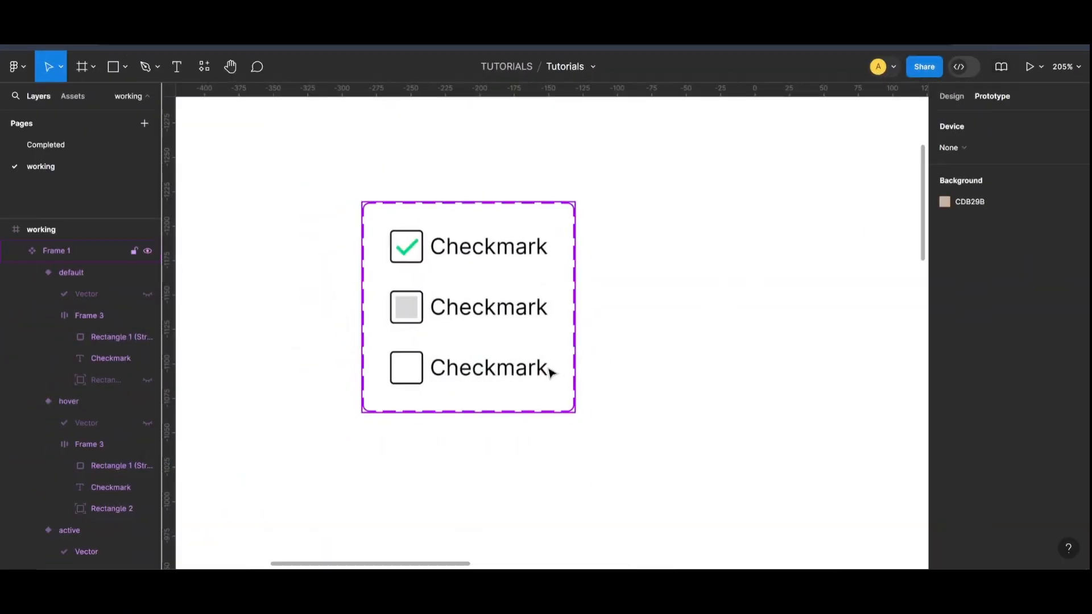
Step: Add a prototype interaction that changes the default variant to the hover variant, with the trigger set to While hovering
left_click(549, 375)
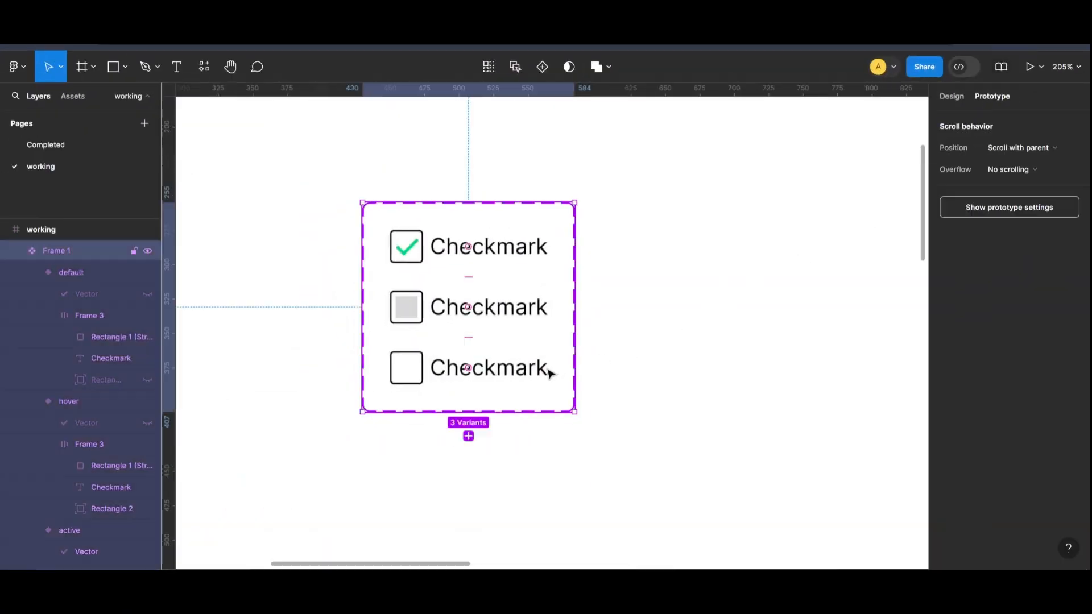
left_click(545, 377)
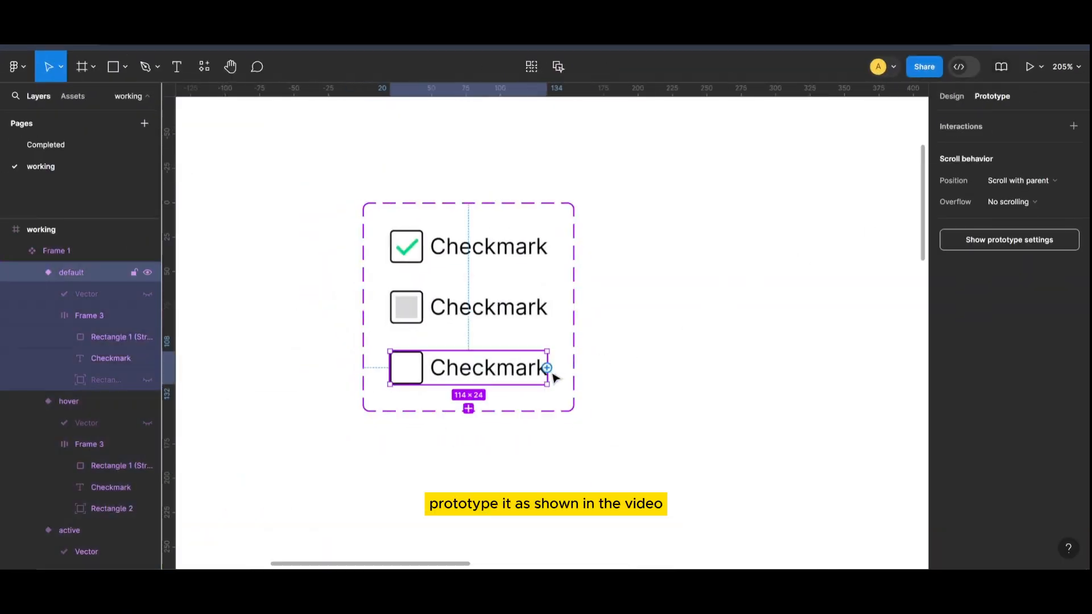
left_click_drag(548, 368, 540, 312)
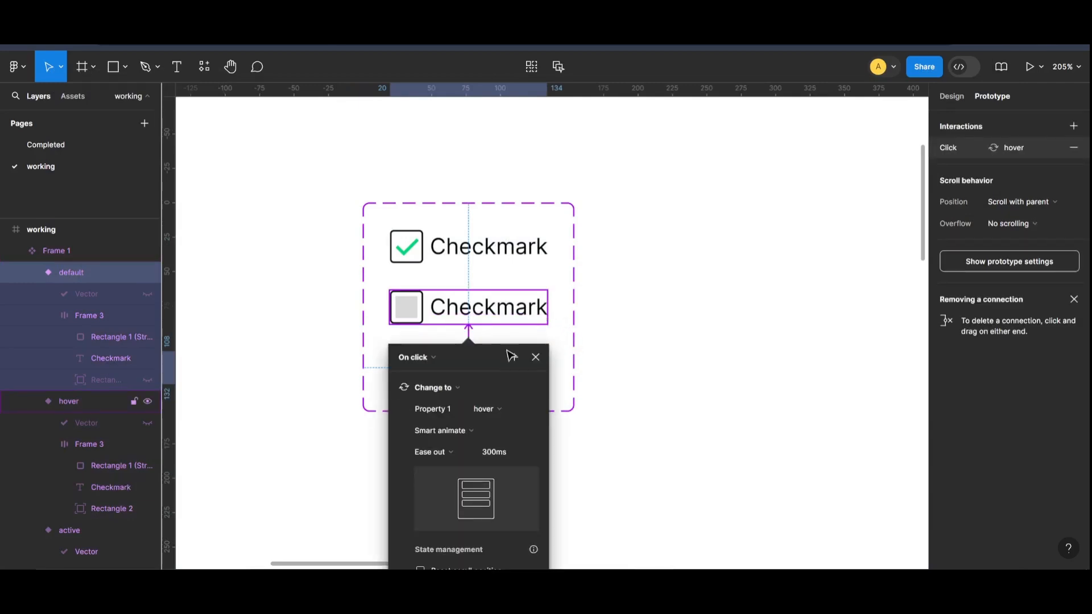
left_click_drag(529, 359, 664, 219)
left_click(609, 229)
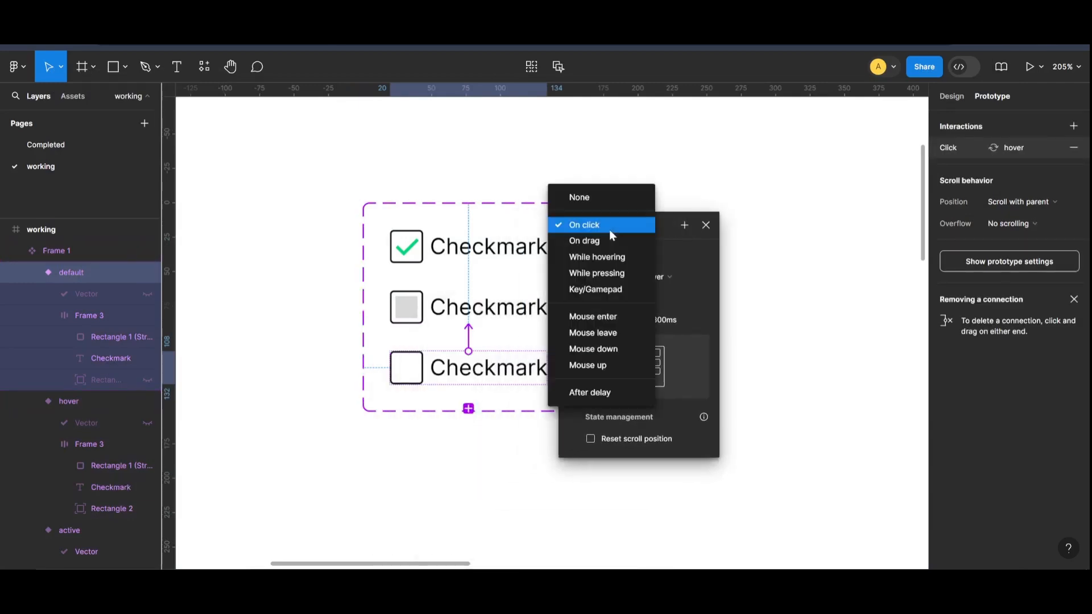
left_click(612, 258)
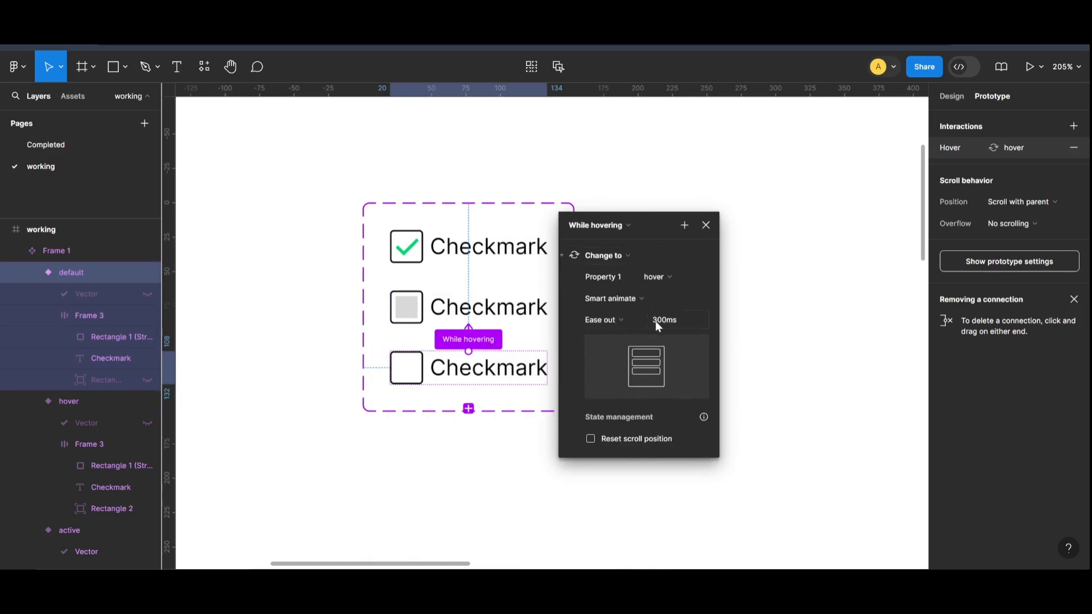
left_click(705, 226)
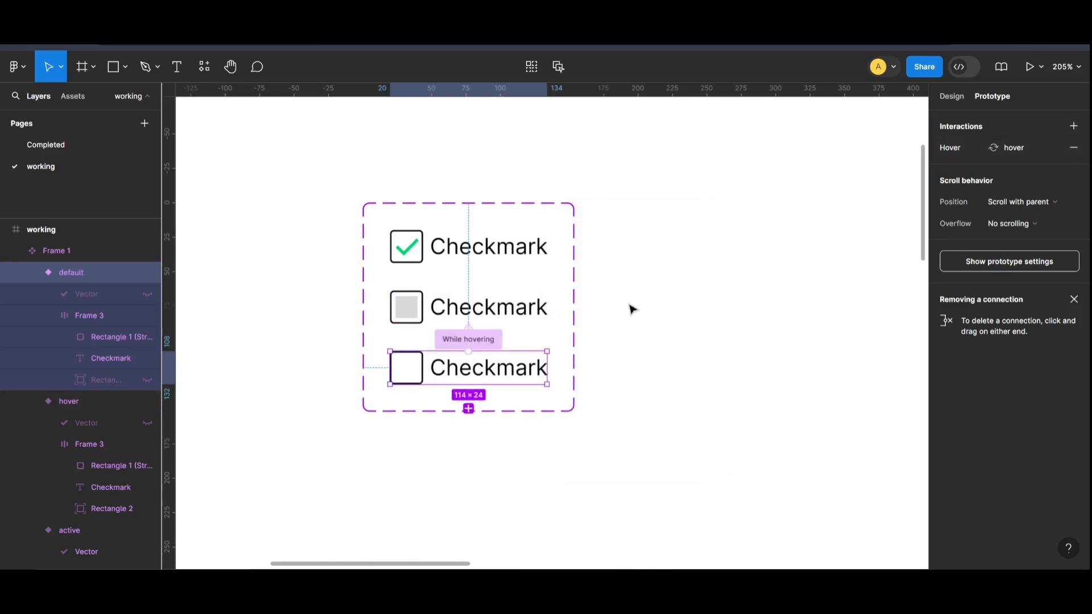
Step: Connect the hover variant to the active variant with an On click Change to interaction
left_click(546, 314)
left_click_drag(547, 307, 545, 255)
left_click_drag(483, 297, 738, 195)
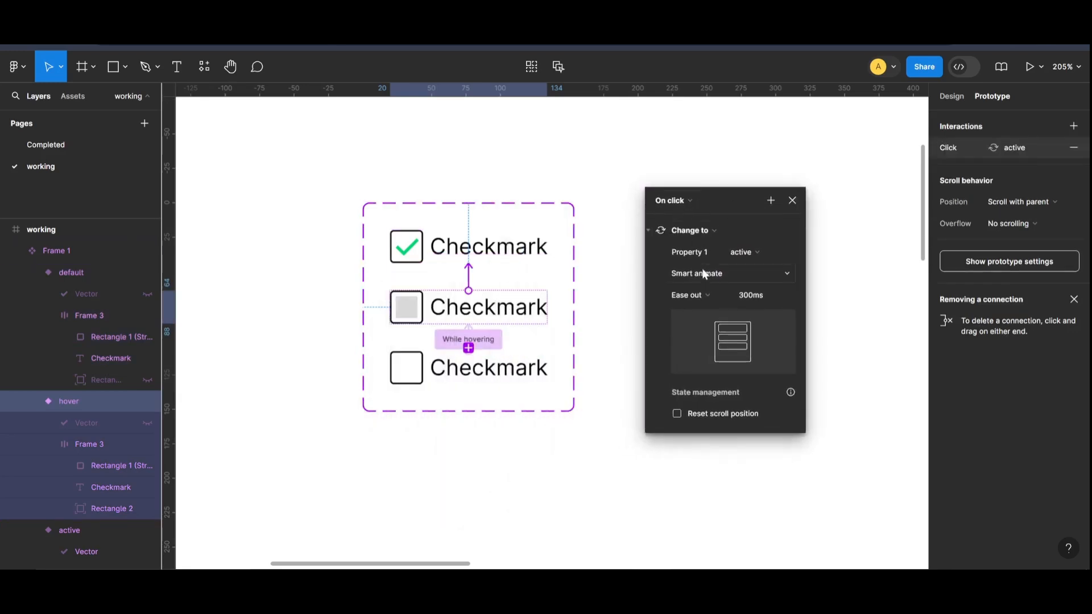
left_click(626, 330)
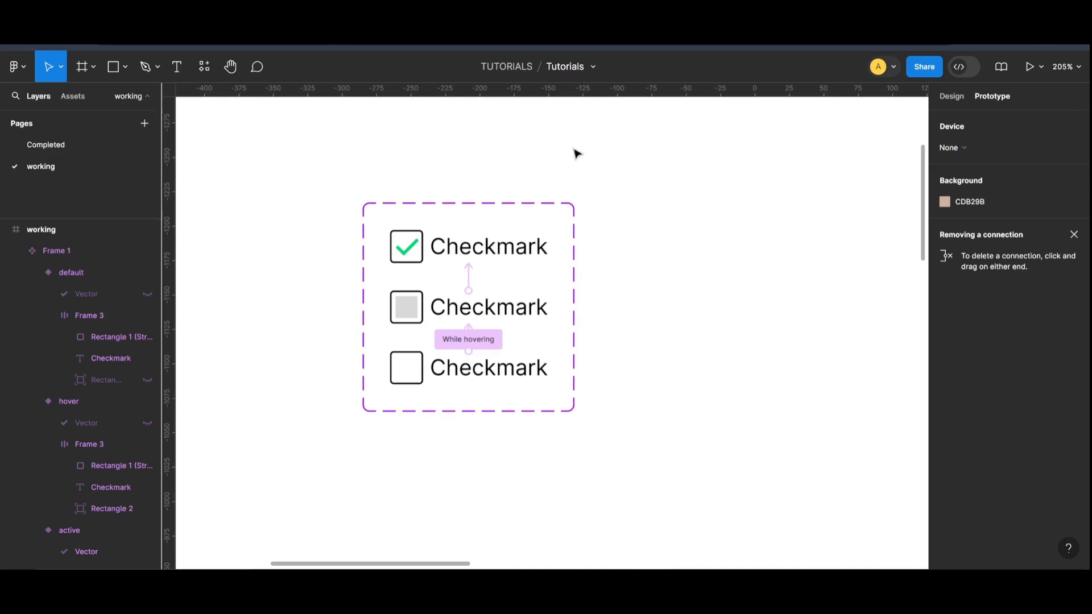
Step: Connect the active variant back to the default variant with an On click Change to interaction
left_click(545, 250)
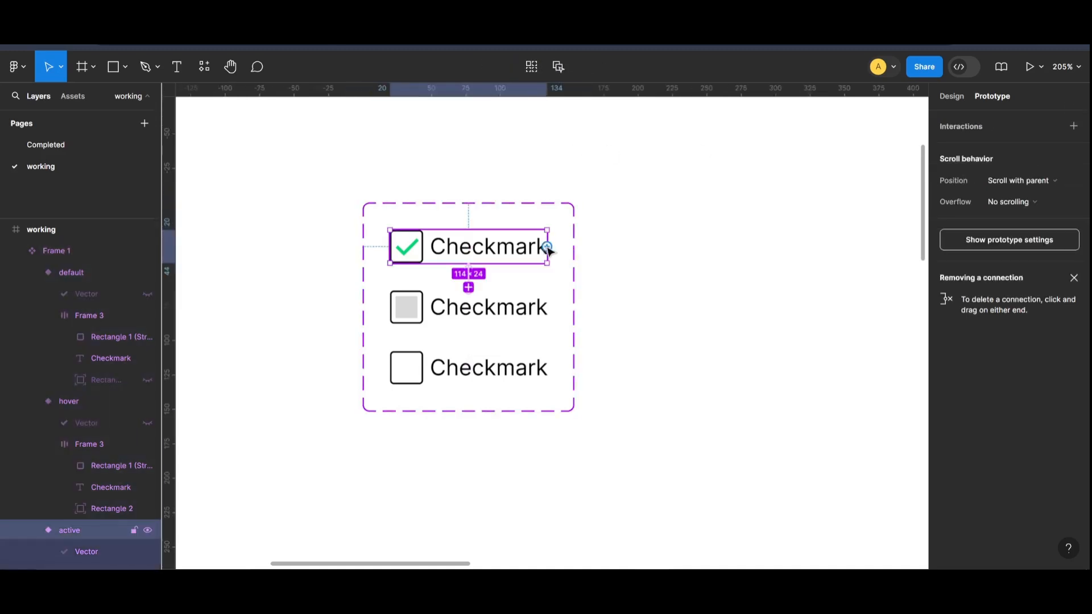
left_click_drag(547, 248, 551, 377)
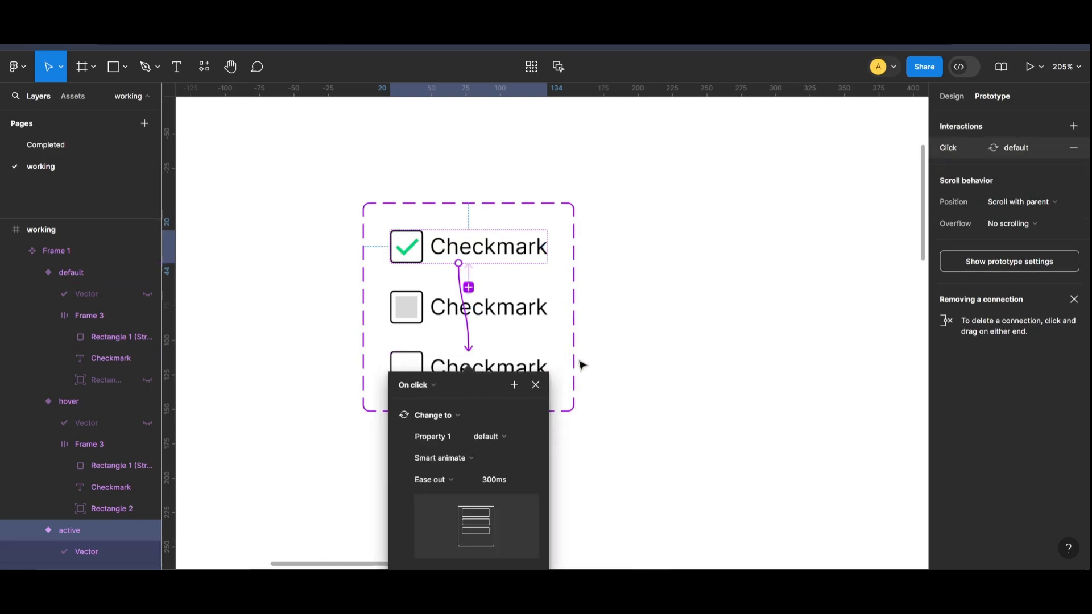
left_click_drag(478, 395, 680, 206)
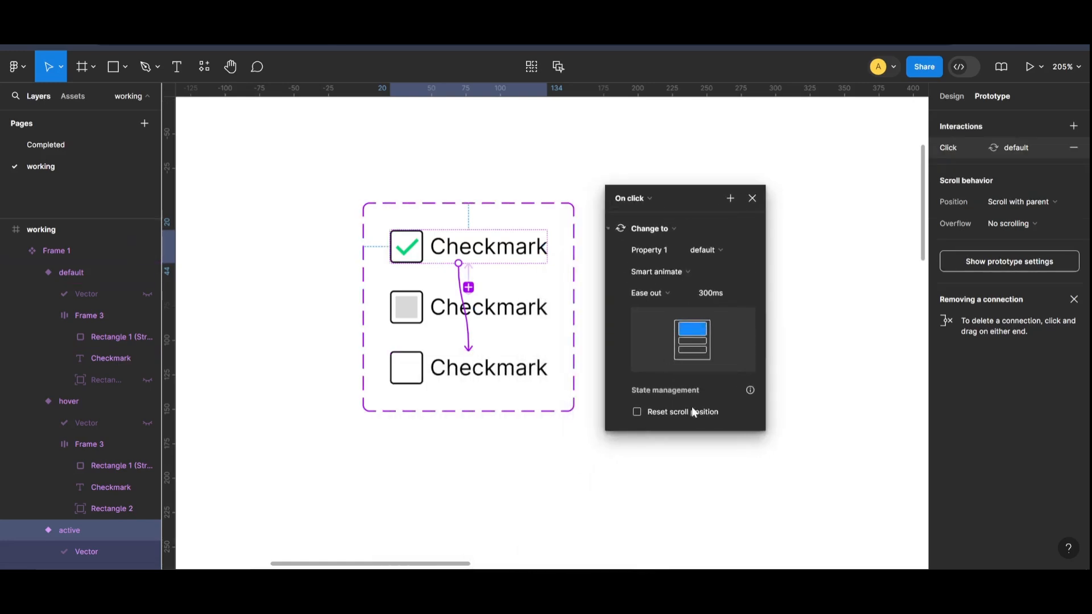
left_click(797, 336)
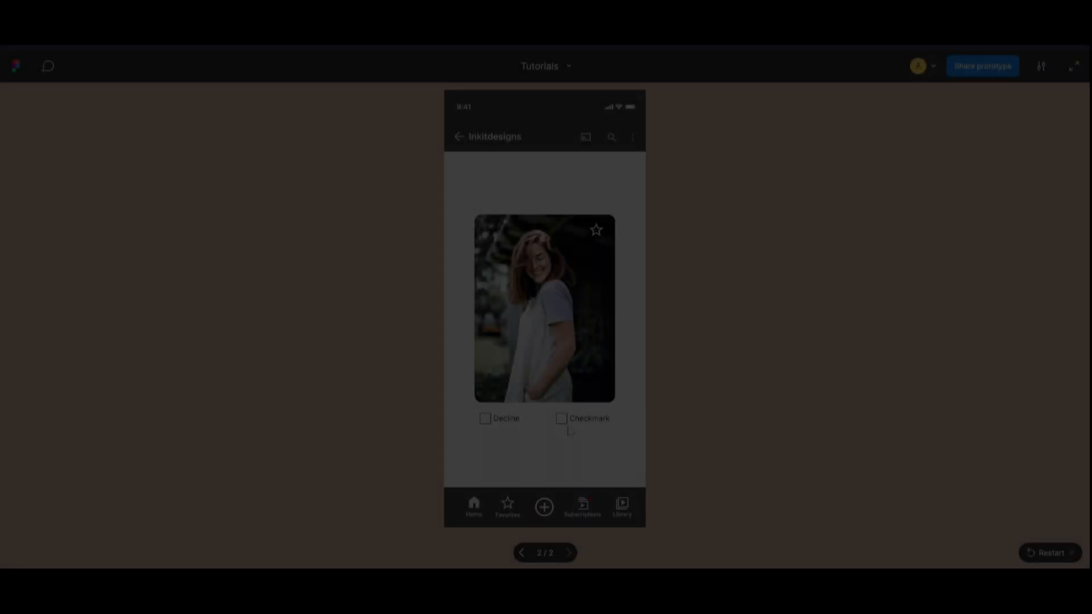
Step: Test the checkbox interactions in the prototype preview by toggling Checkmark repeatedly and checking Decline
left_click(565, 422)
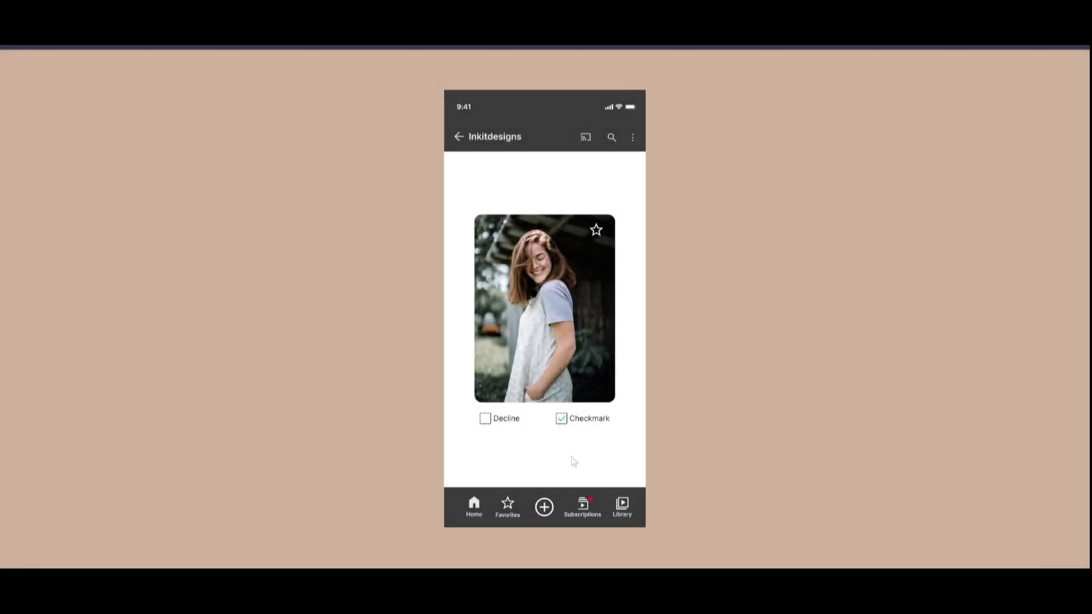
left_click(561, 419)
left_click(562, 419)
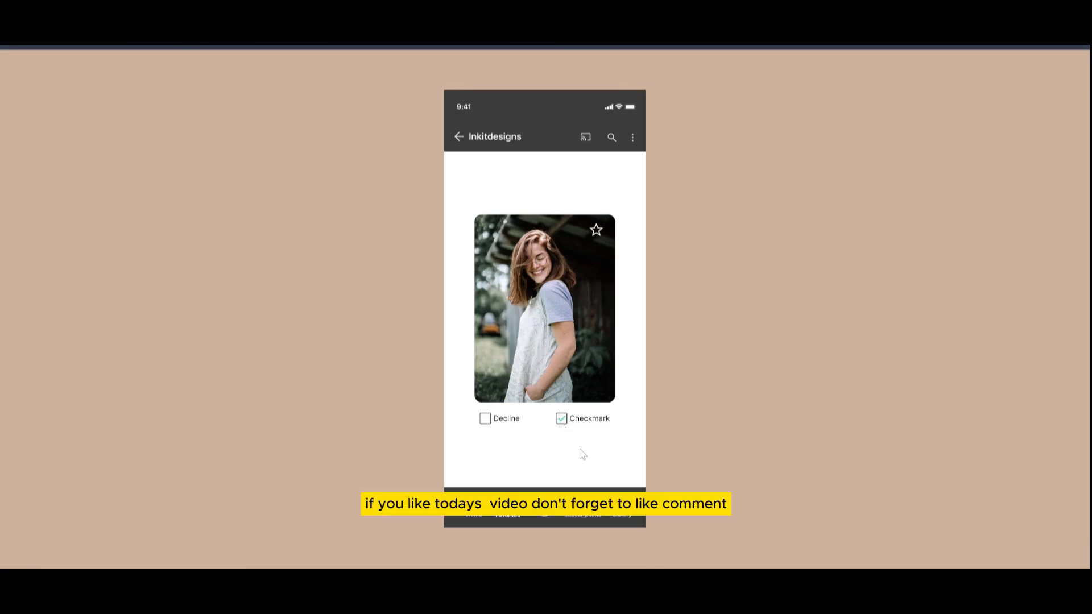
left_click(562, 419)
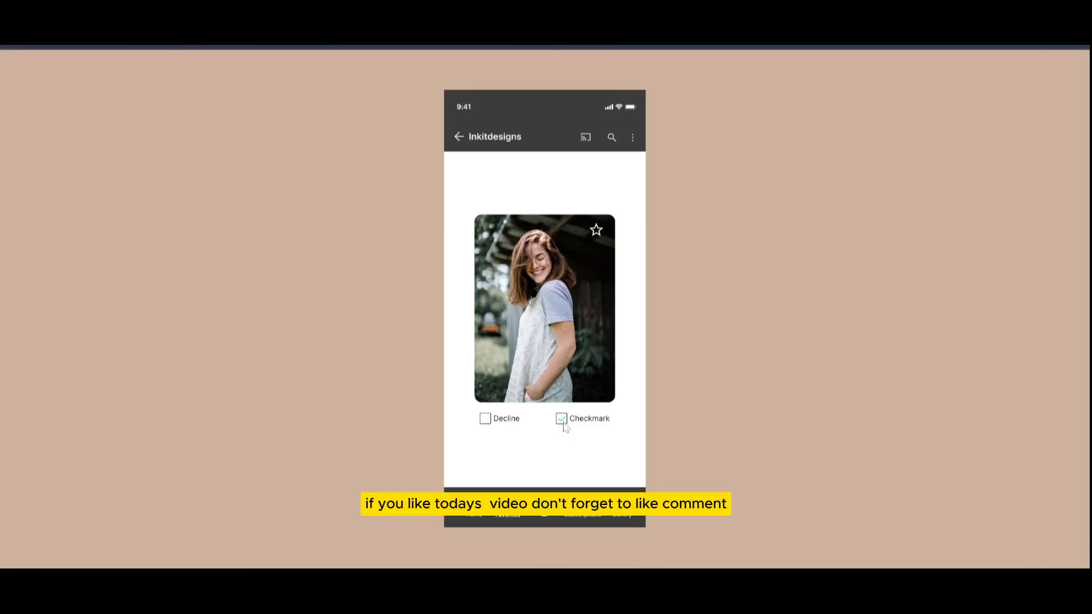
left_click(491, 422)
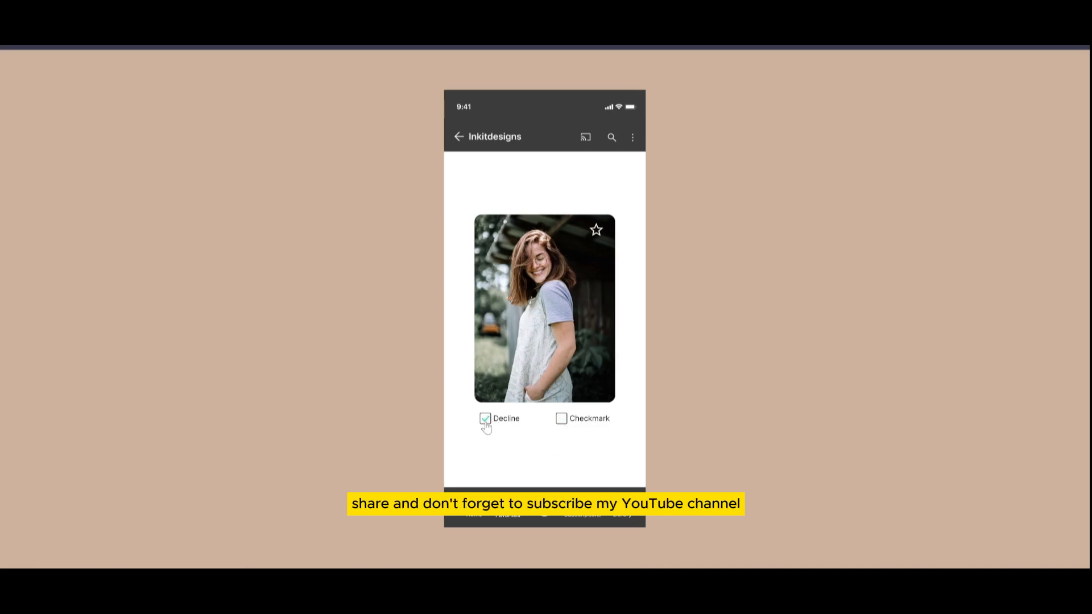